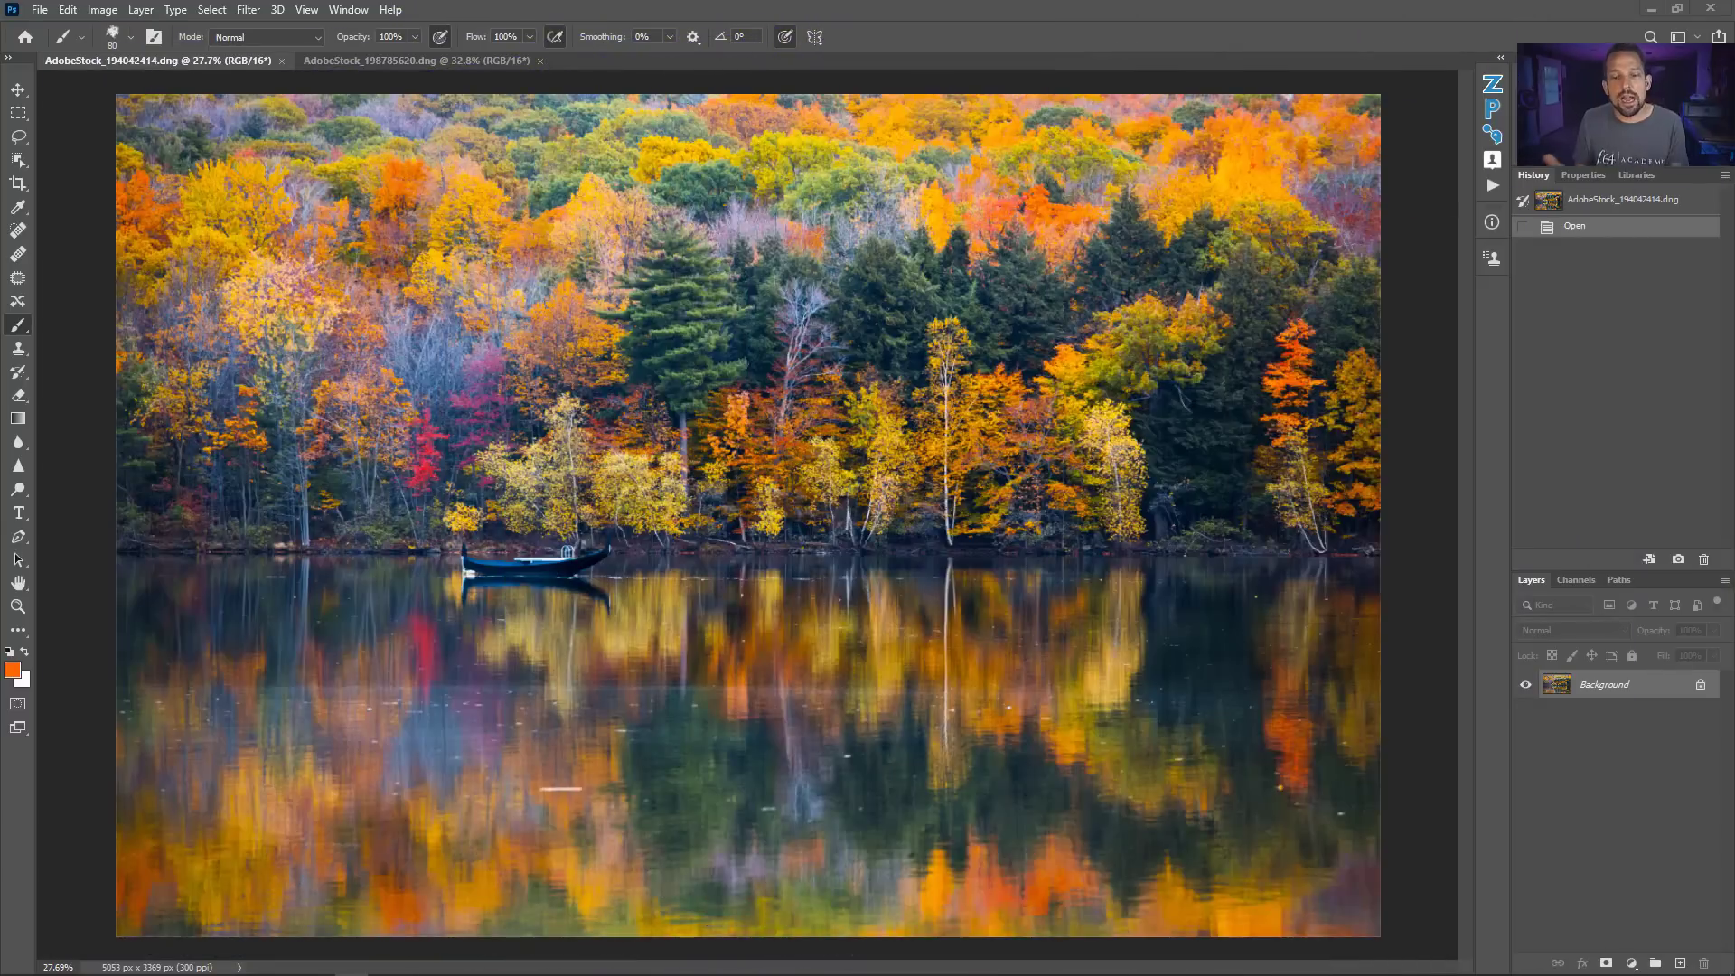
View both photos, then add a Hue/Saturation adjustment layer above the autumn lake photo's Background
left_click(433, 61)
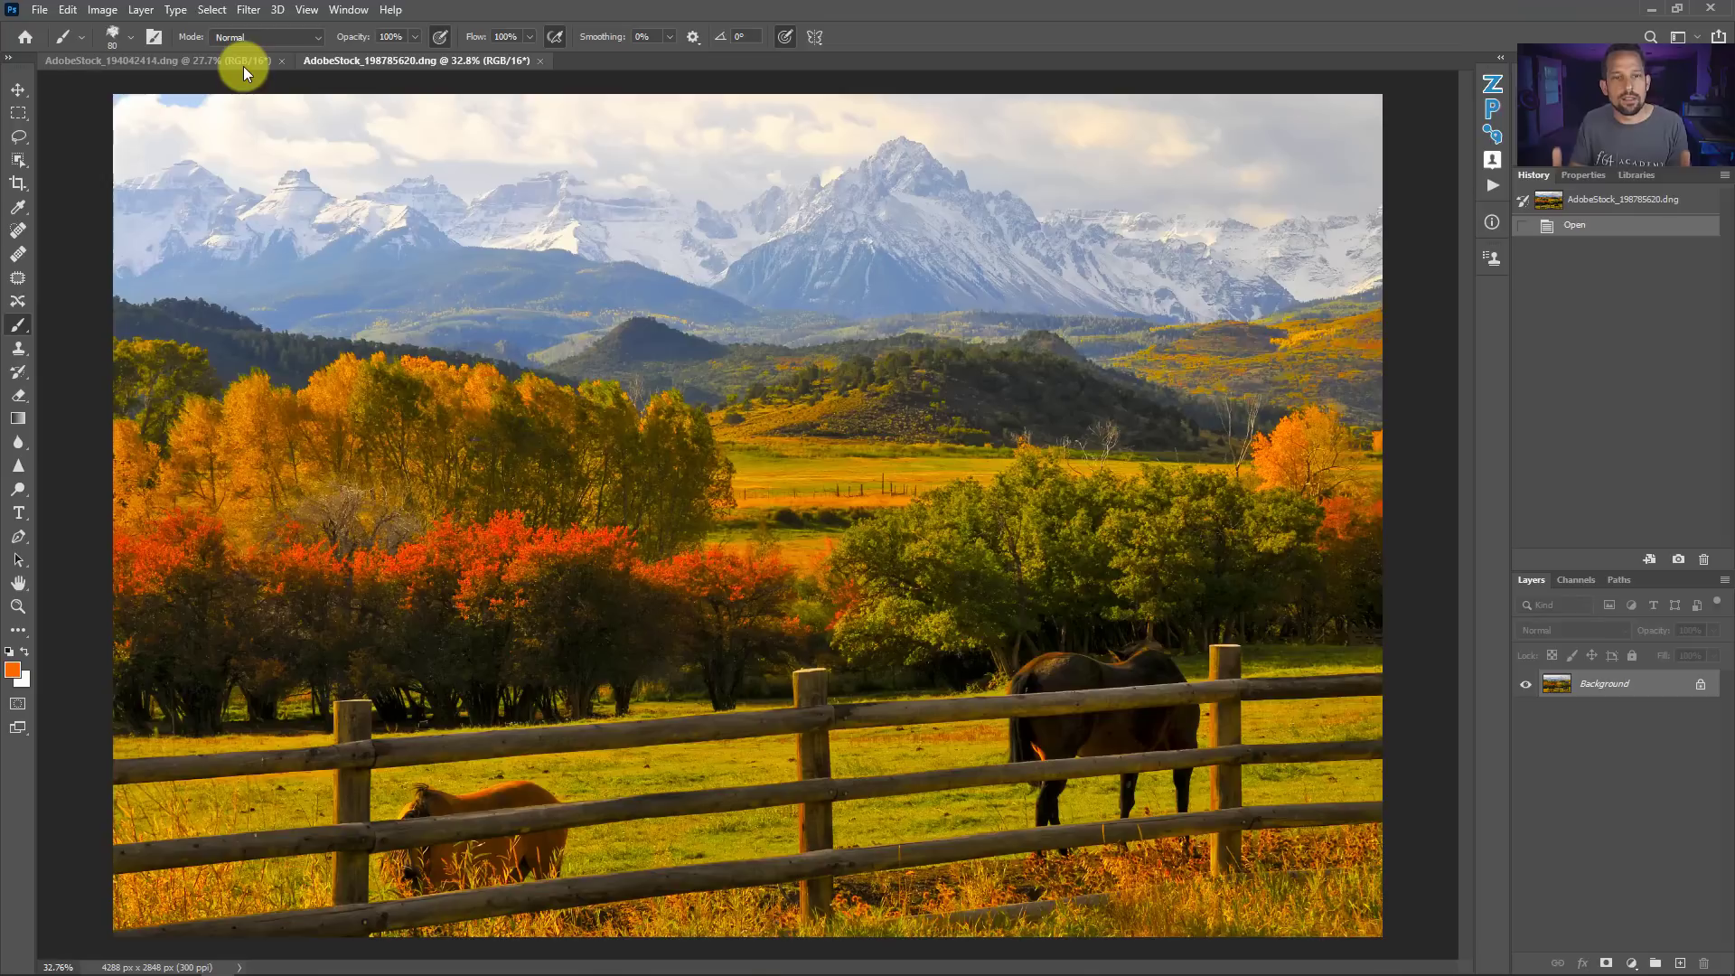
left_click(244, 66)
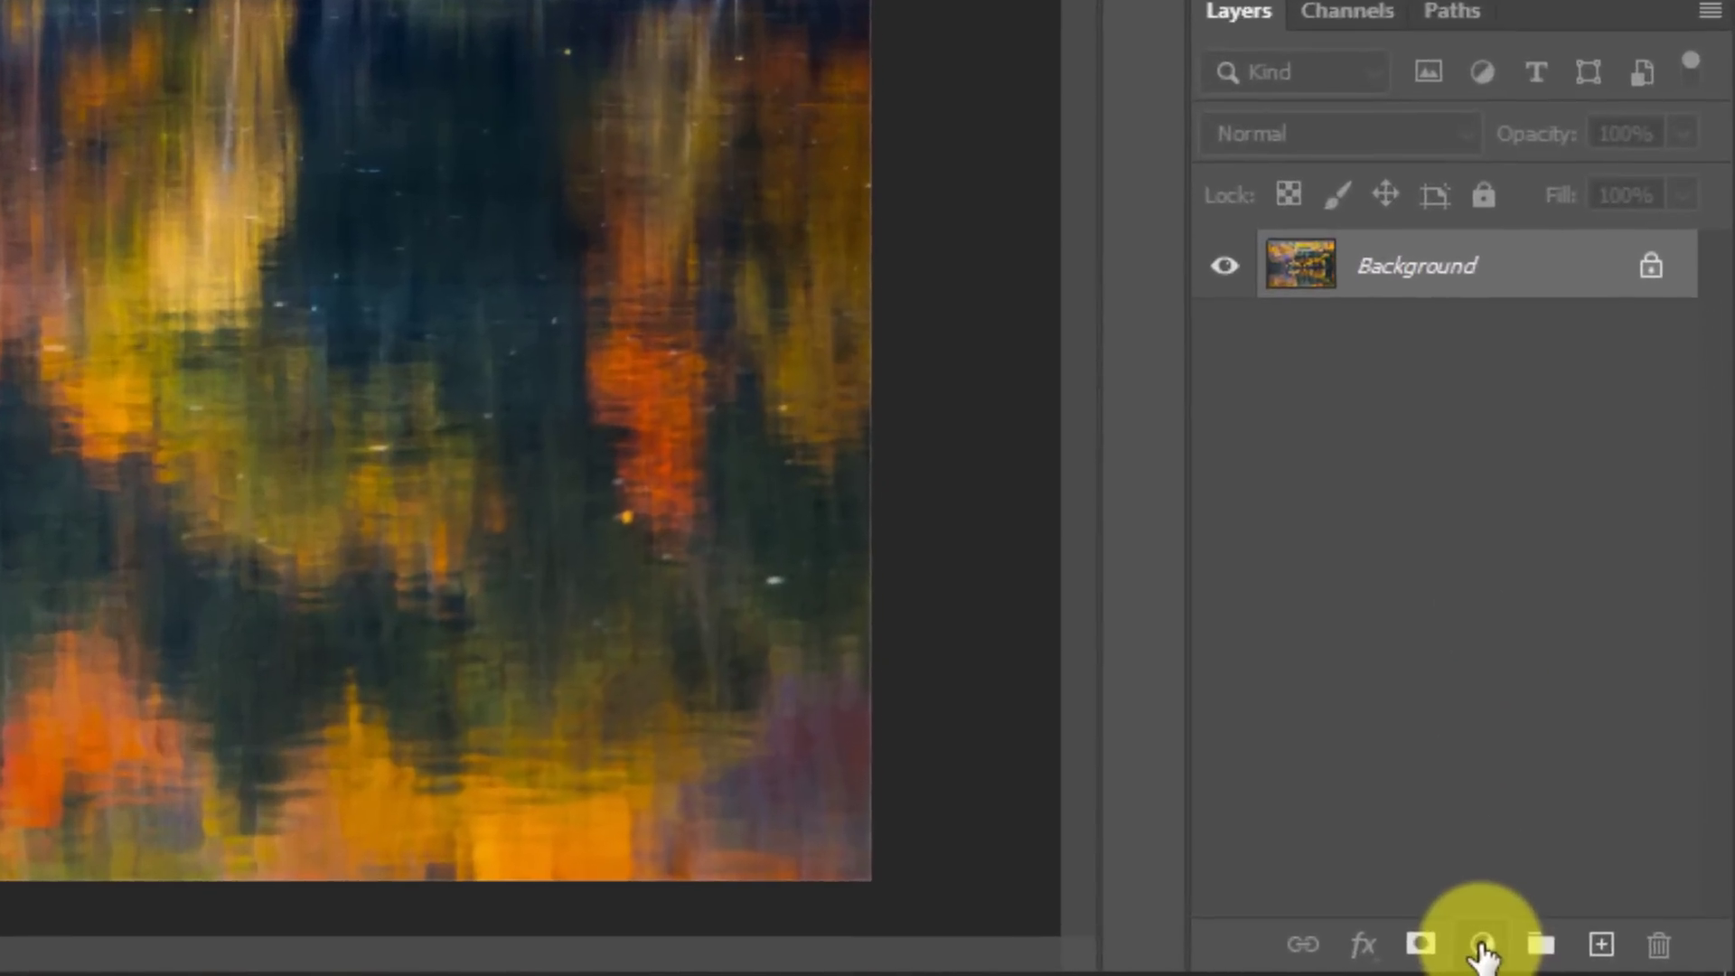
left_click(1631, 963)
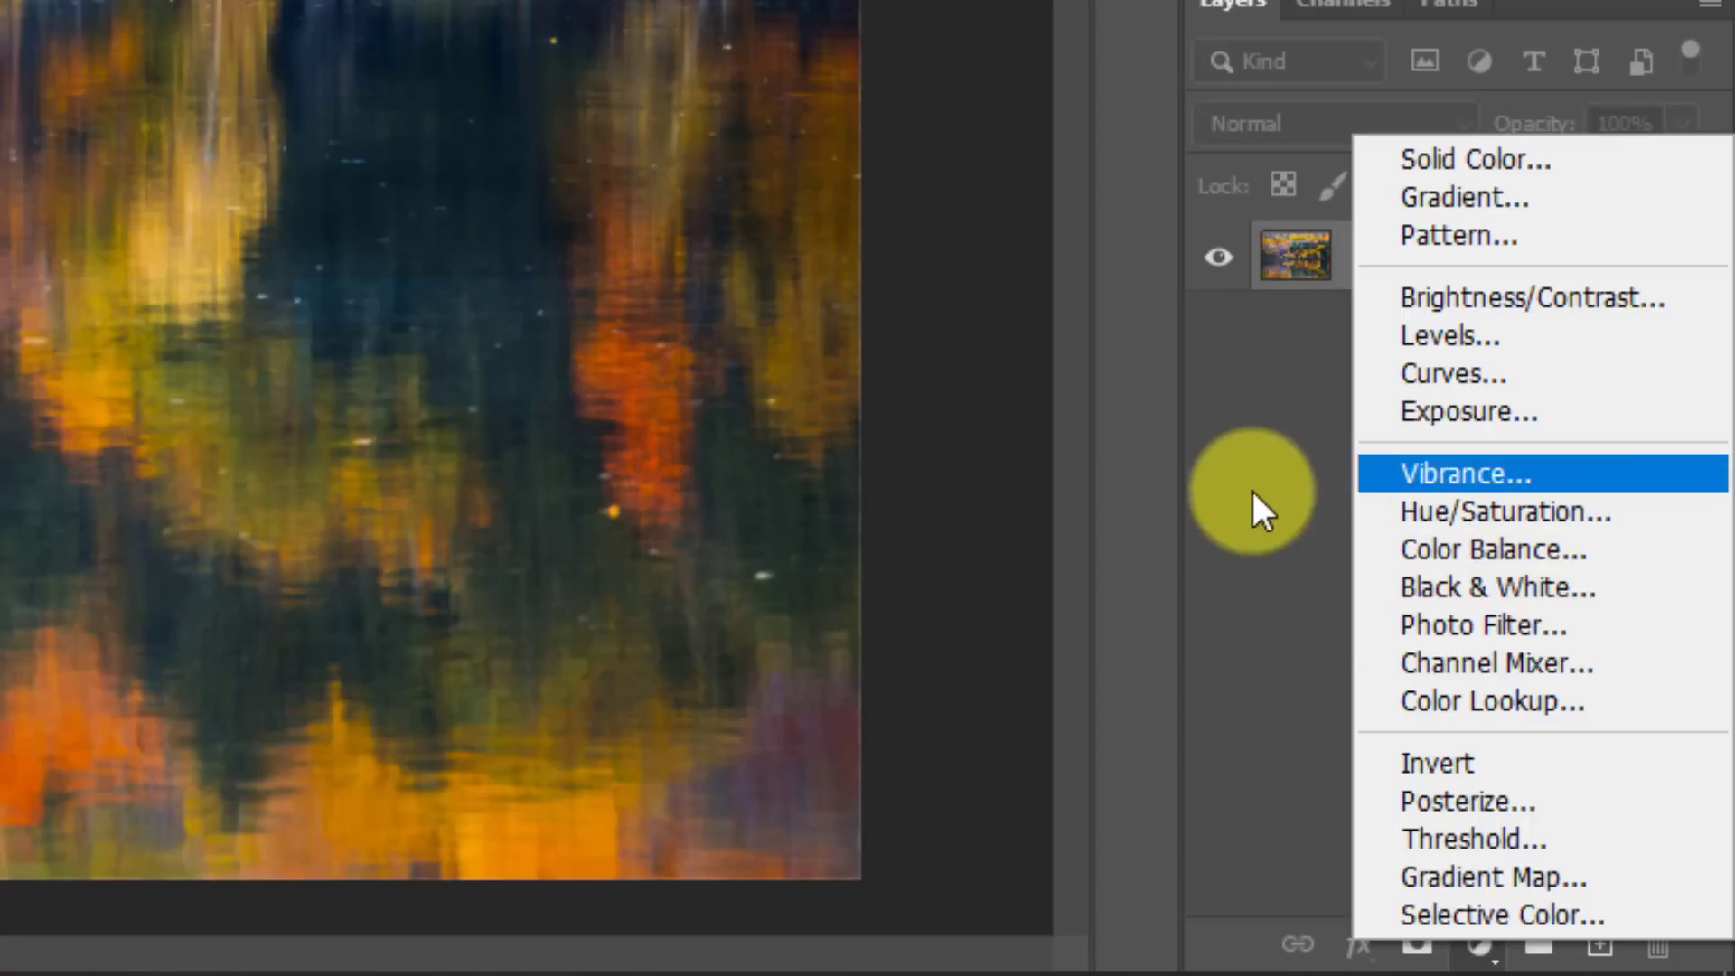
left_click(1488, 408)
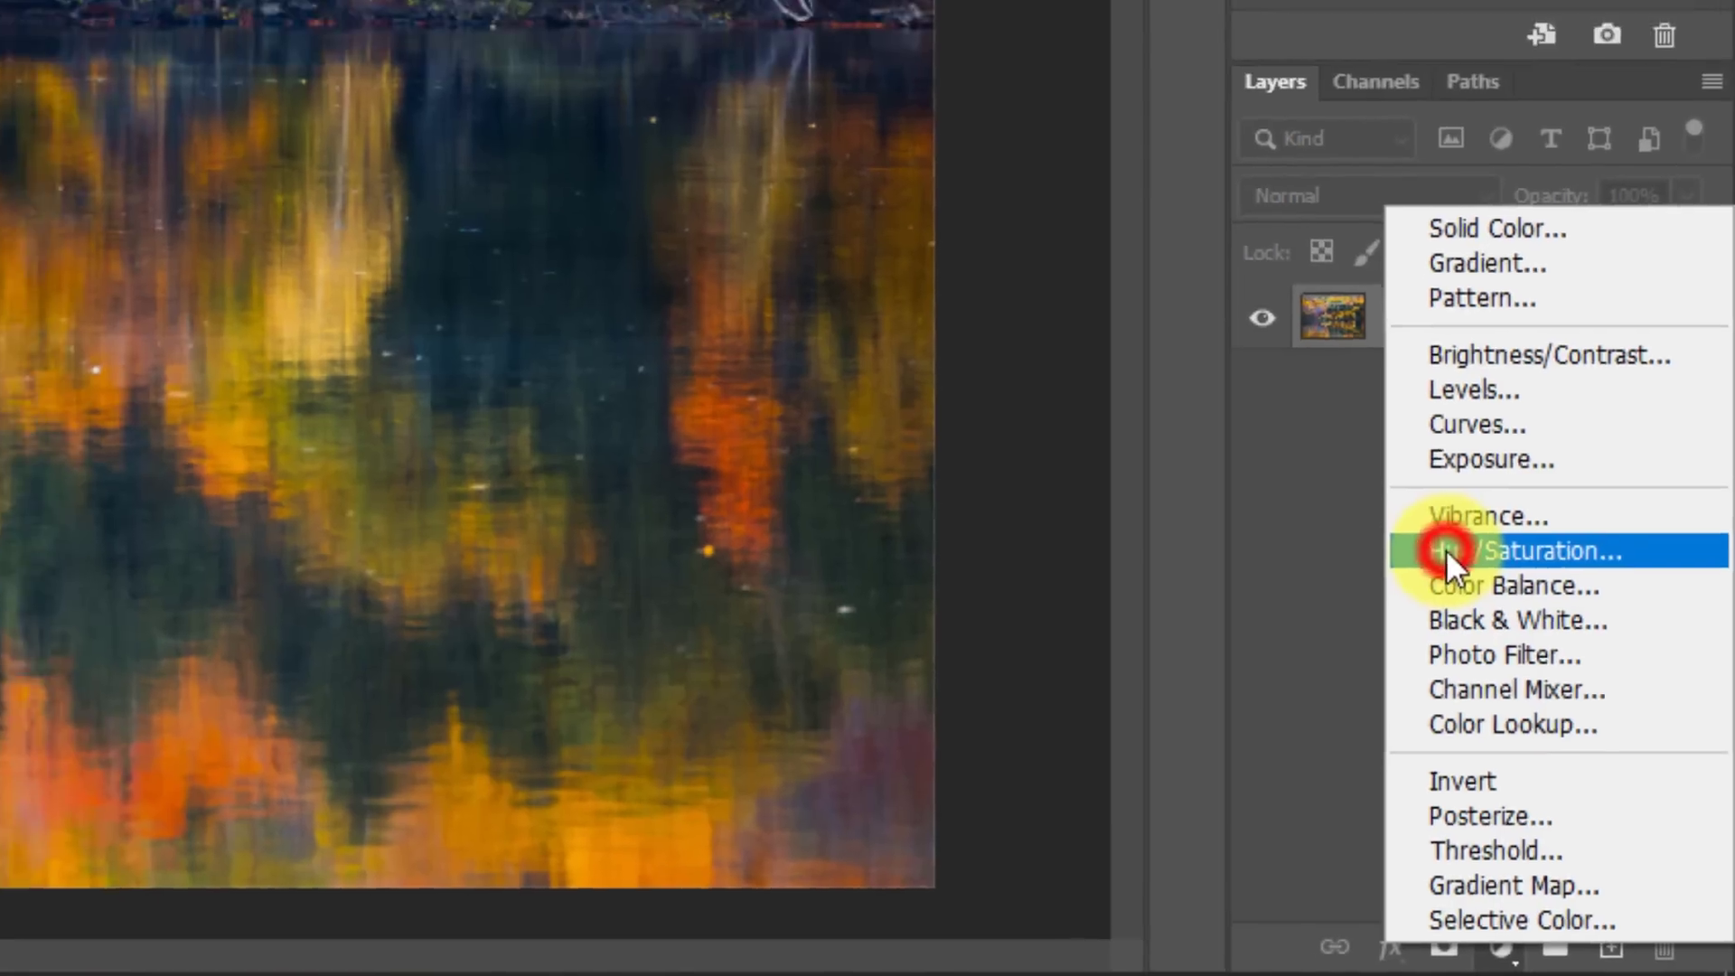
left_click(1418, 513)
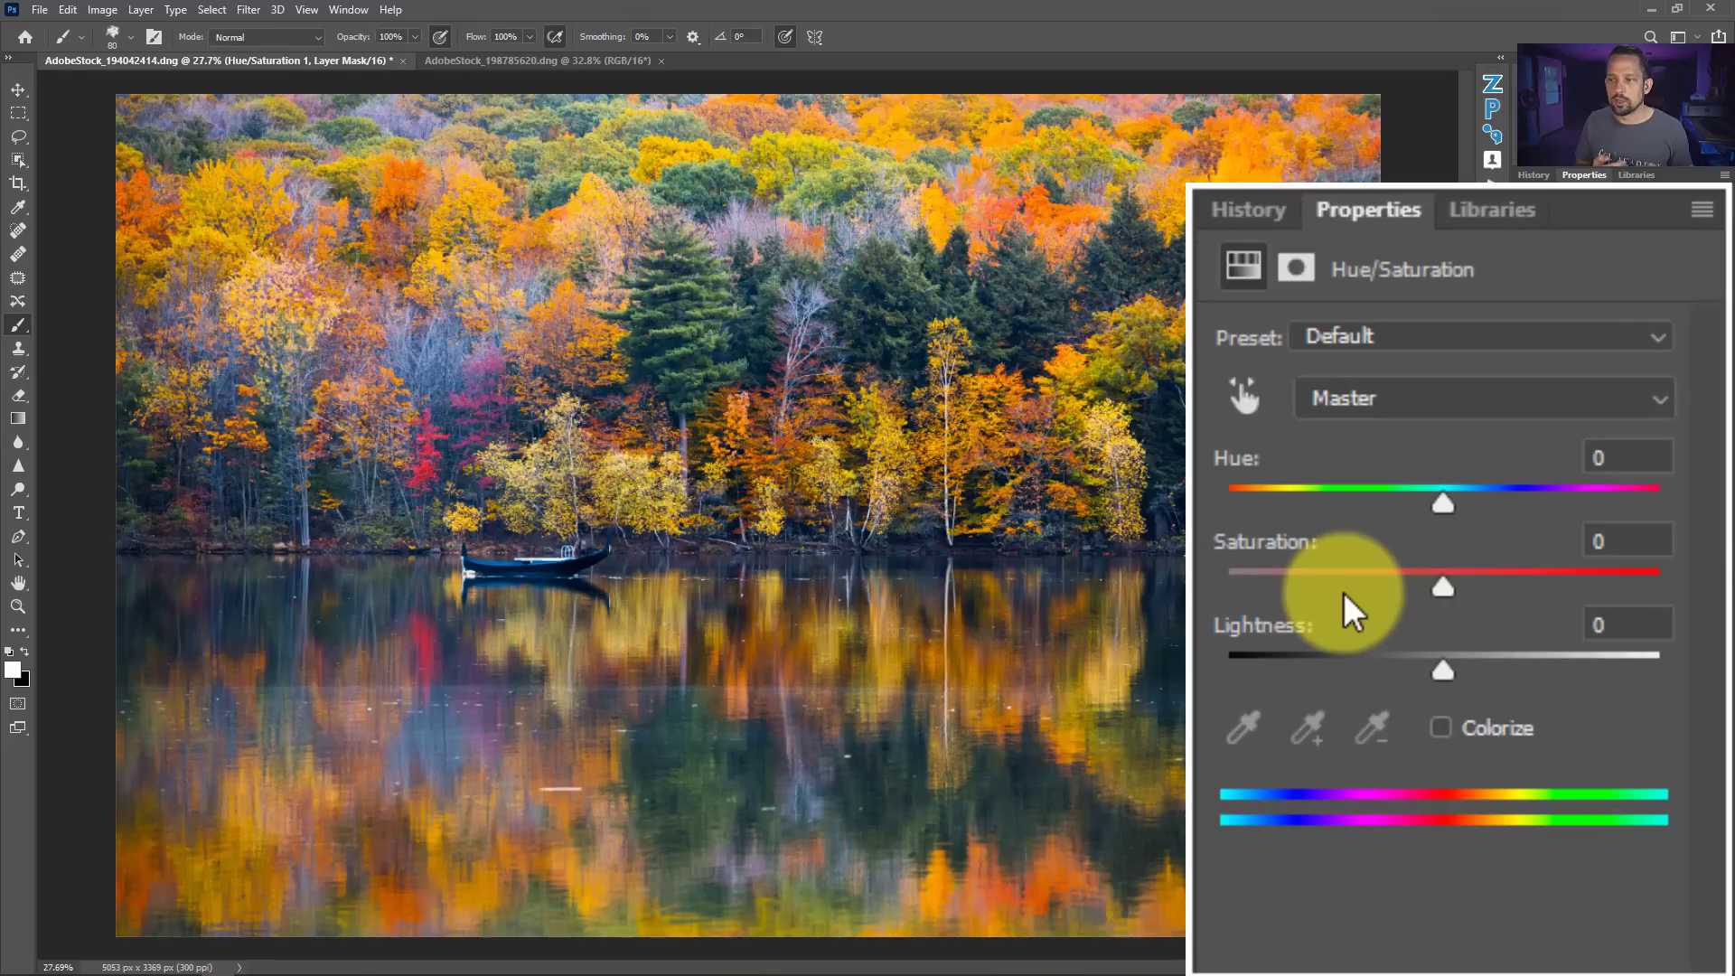
Target the Greens by sampling a pine and set Hue +17, Saturation +12, Lightness -12
left_click(1246, 394)
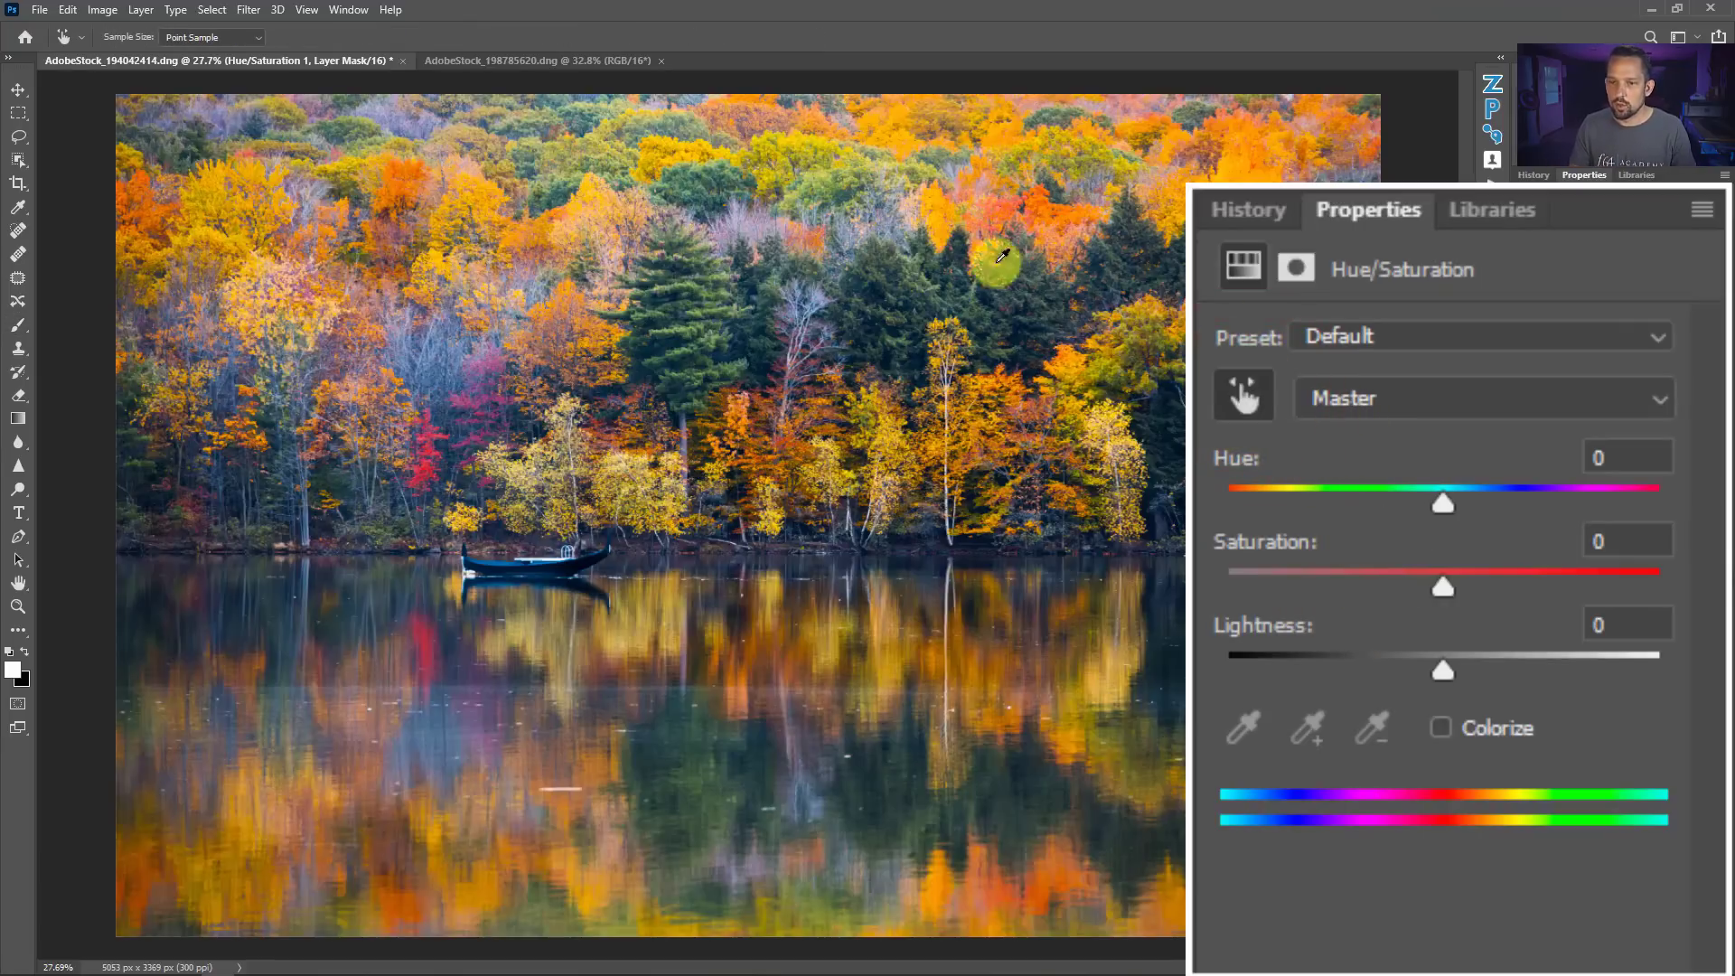
left_click(690, 282)
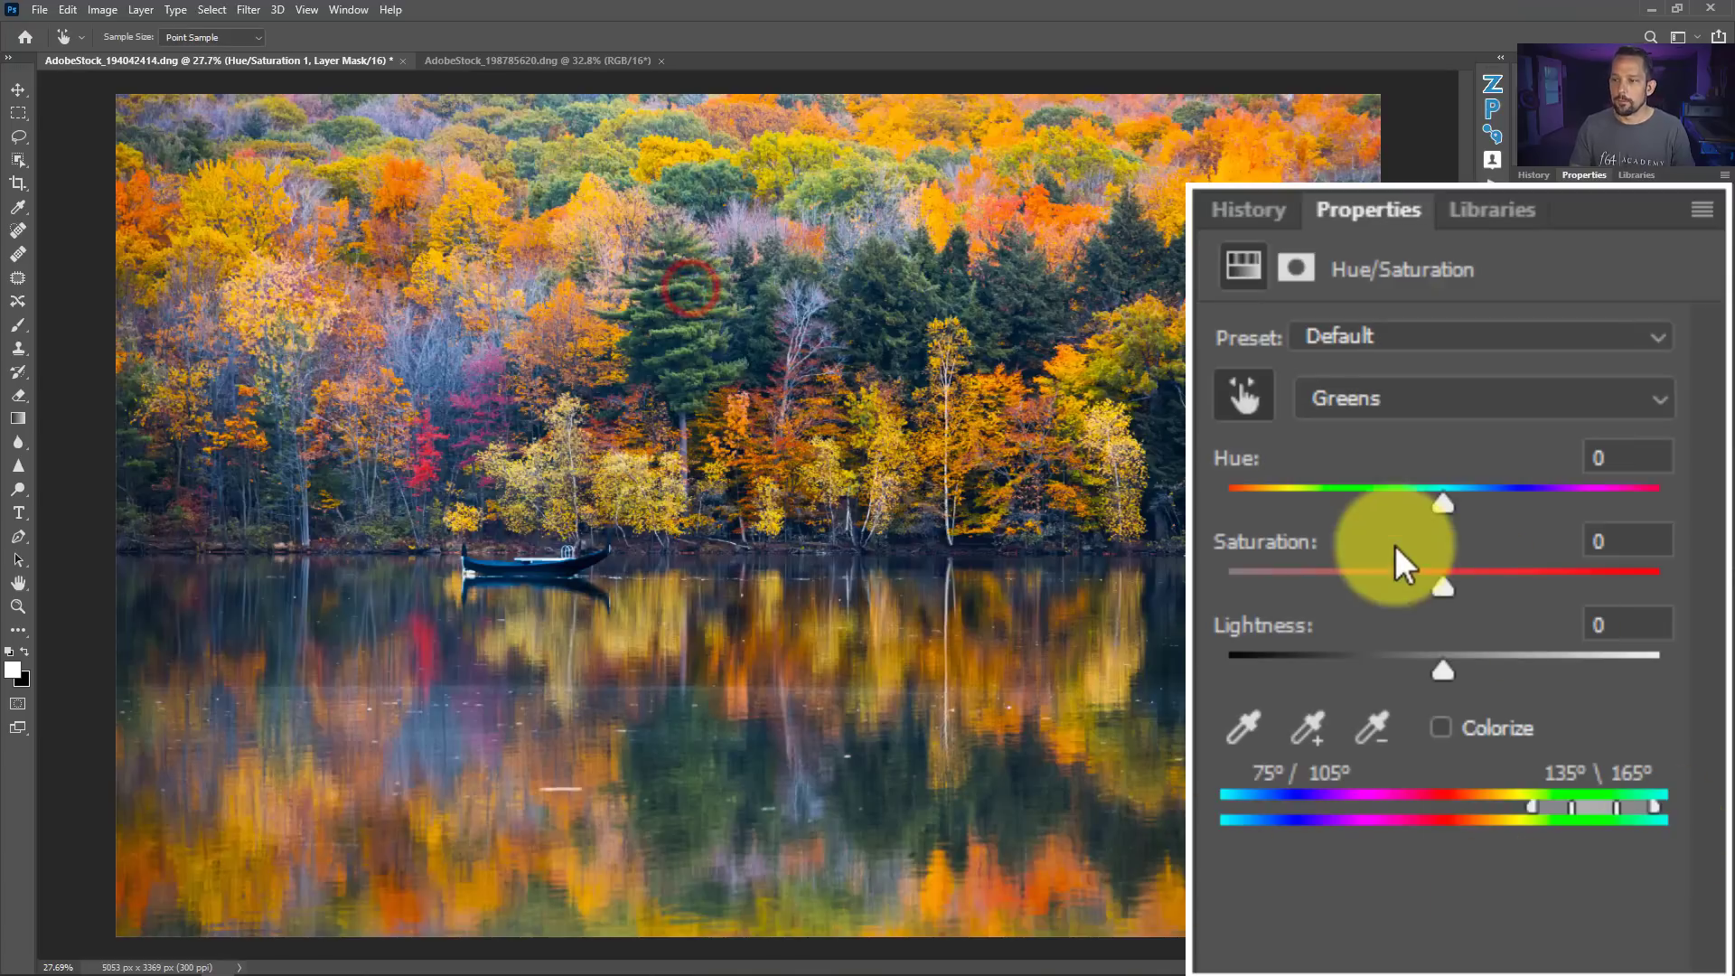
left_click_drag(1434, 506, 1482, 465)
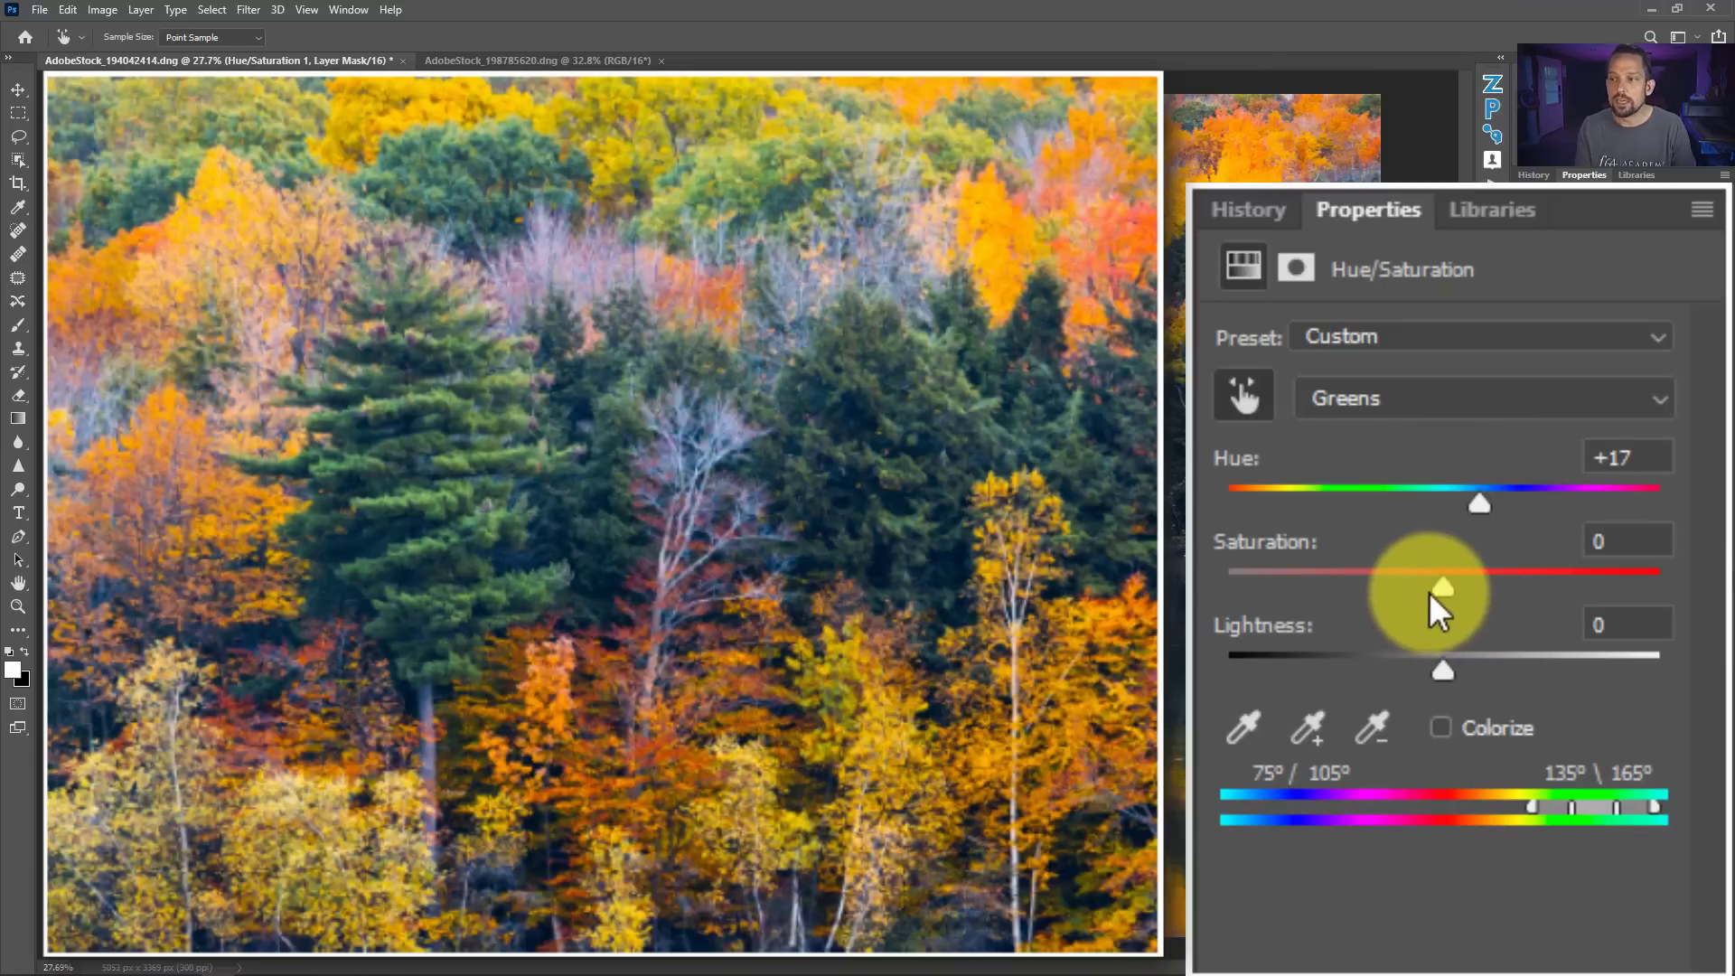
mouse_move(1444, 588)
left_mouse_down()
mouse_move(1487, 583)
mouse_move(1451, 582)
mouse_move(1469, 578)
left_mouse_up()
left_click_drag(1443, 662, 1406, 640)
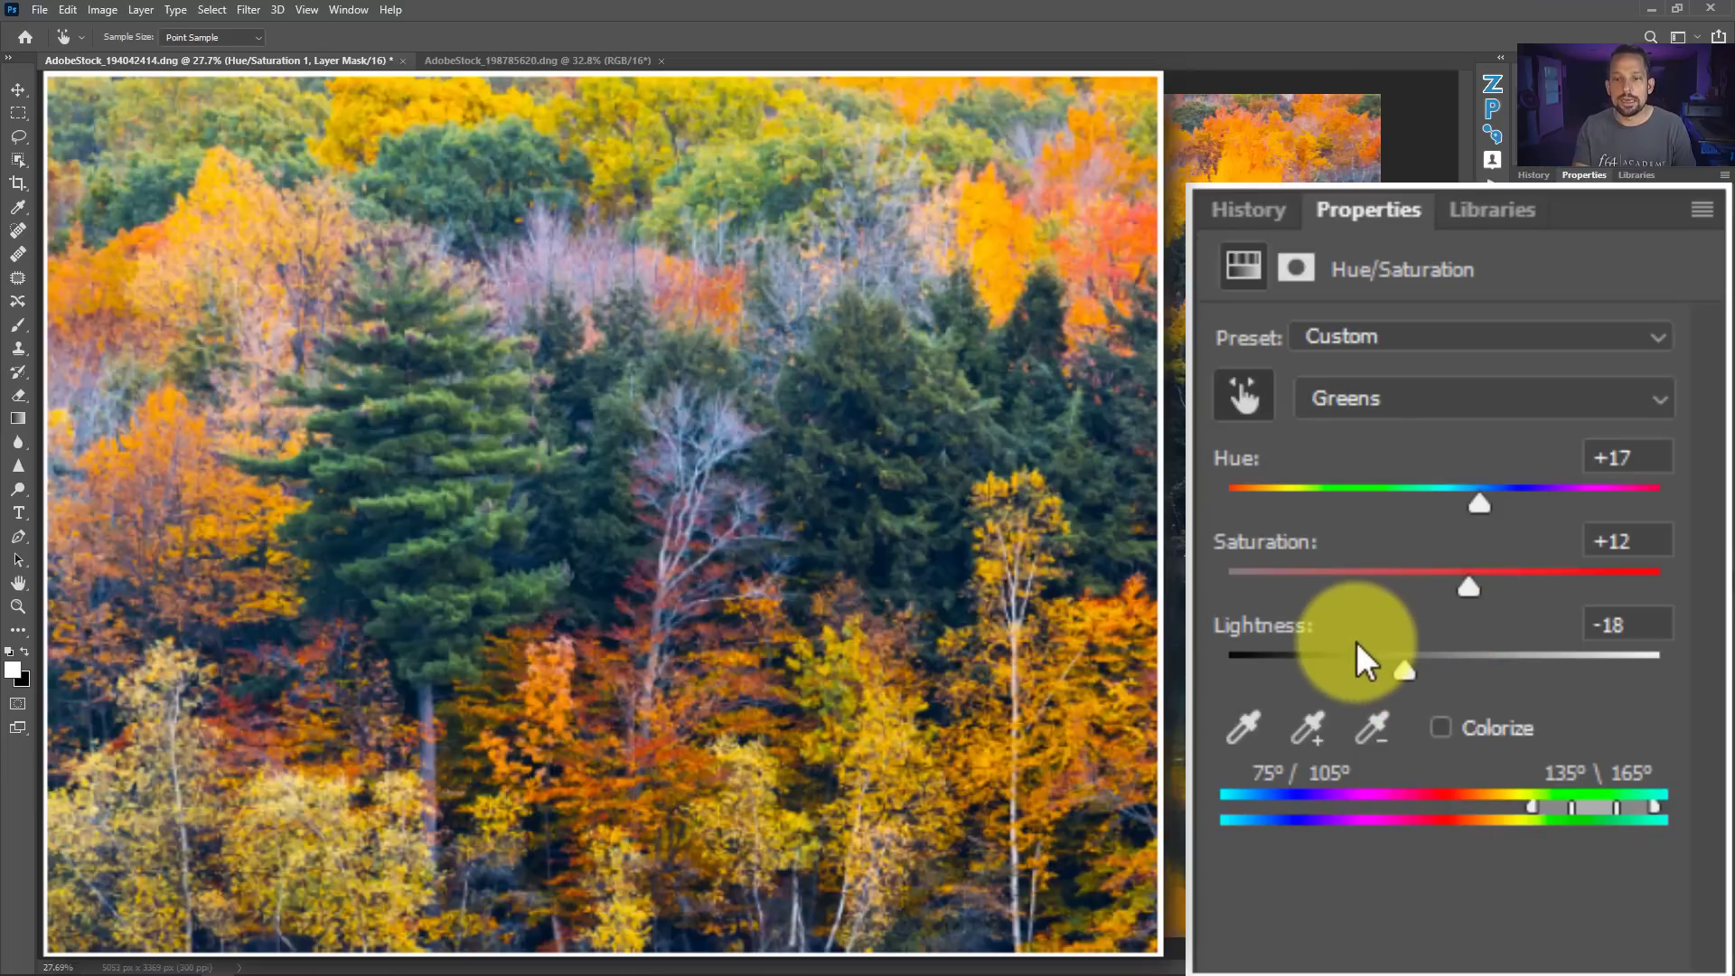
left_click(1406, 668)
left_click_drag(1408, 667, 1417, 633)
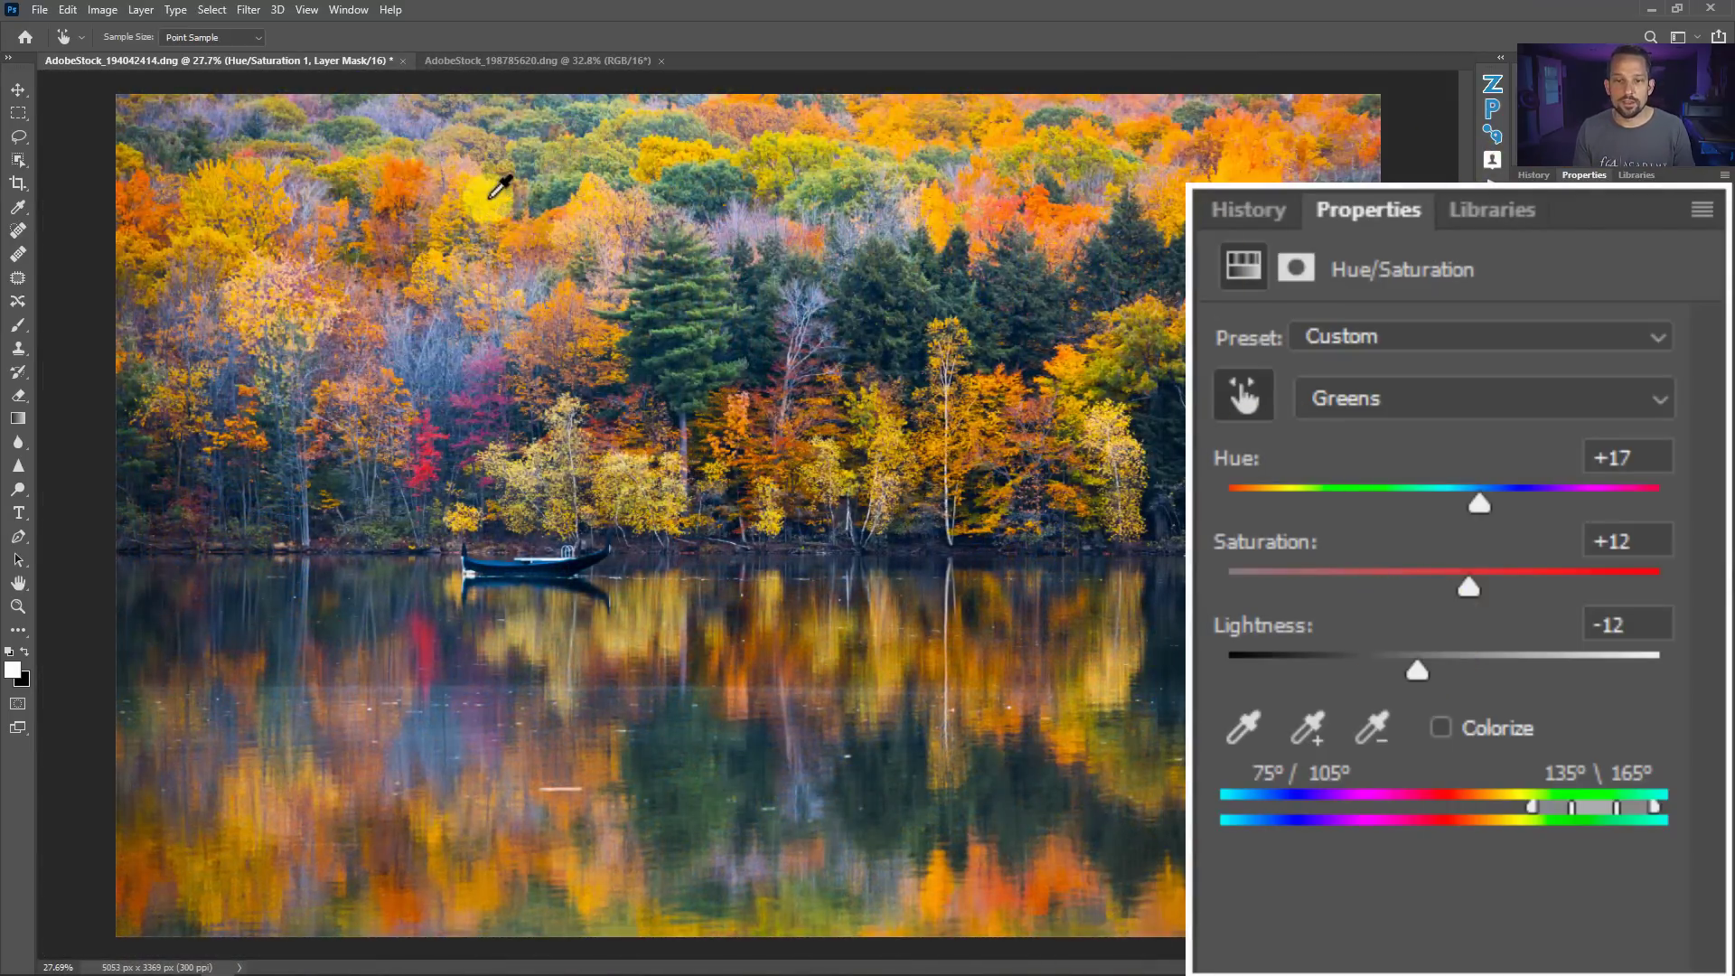
Sample the yellow foliage and set the Yellows to Hue +7, Saturation +7, Lightness +2
left_click(489, 196)
mouse_move(1446, 584)
left_mouse_down()
mouse_move(1490, 562)
mouse_move(1461, 567)
mouse_move(1517, 576)
mouse_move(1444, 575)
mouse_move(1473, 578)
left_mouse_up()
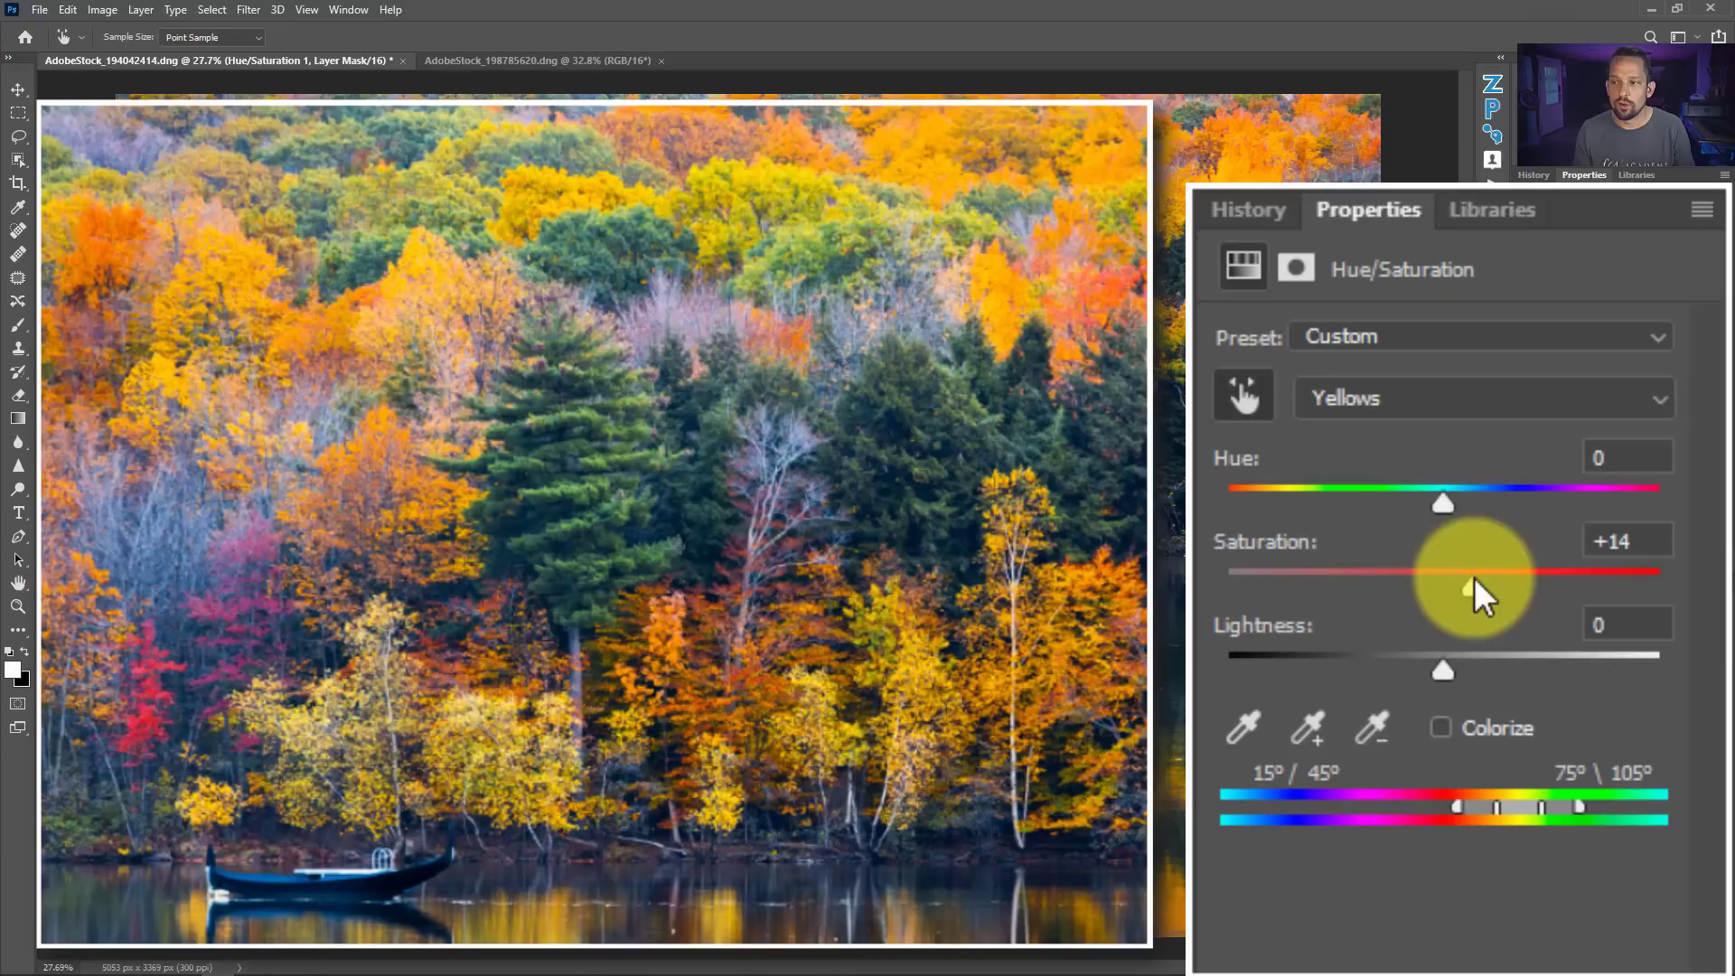
left_click_drag(1440, 504, 1458, 581)
mouse_move(1445, 659)
left_mouse_down()
mouse_move(1416, 656)
mouse_move(1490, 642)
mouse_move(1447, 657)
left_mouse_up()
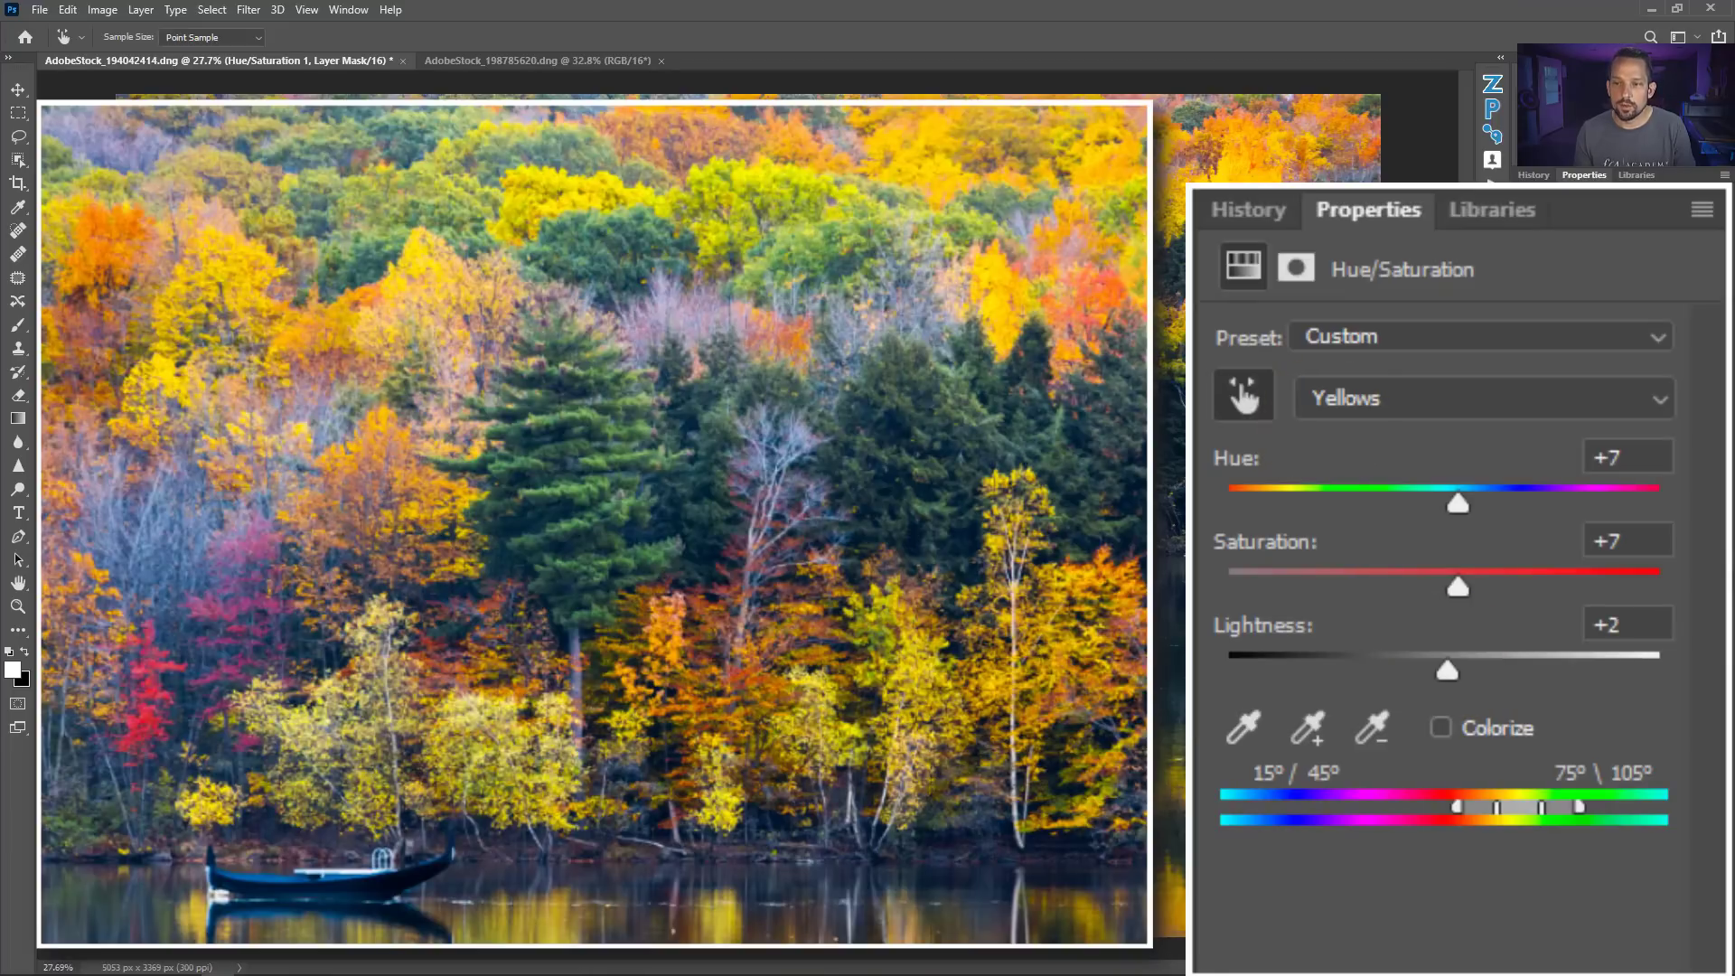
Switch to the Reds range and set Hue -1, Saturation +17, Lightness +16
key("alt+3")
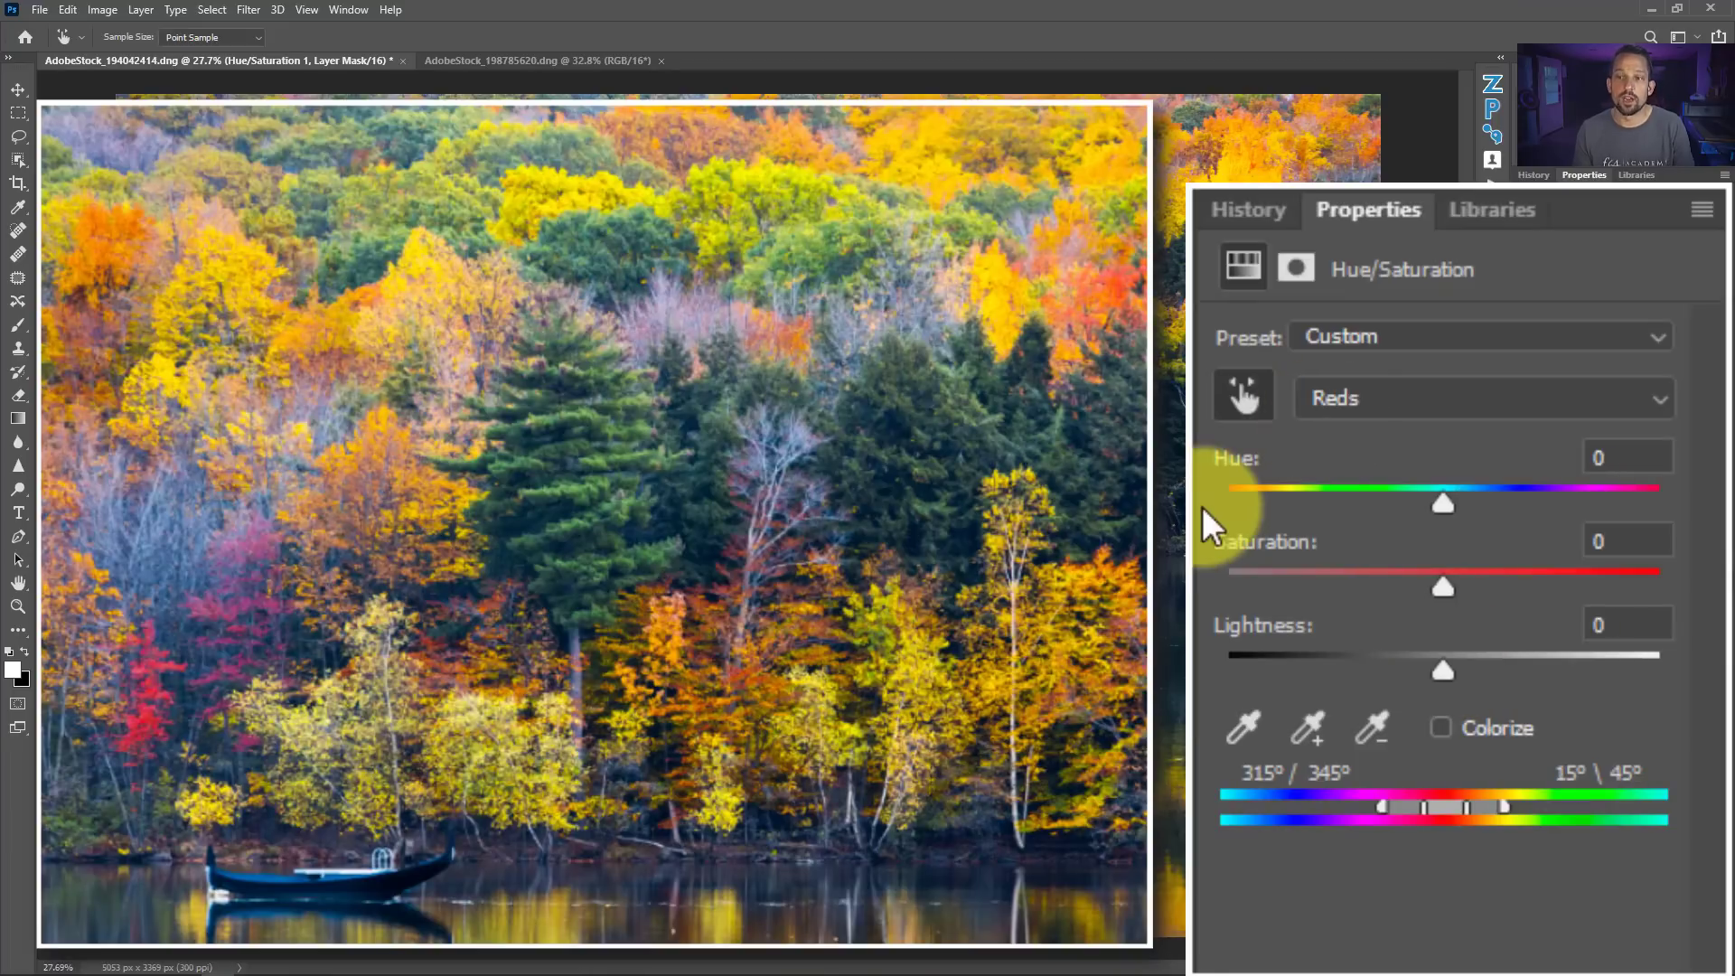
left_click(1442, 586)
left_click_drag(1447, 585, 1488, 583)
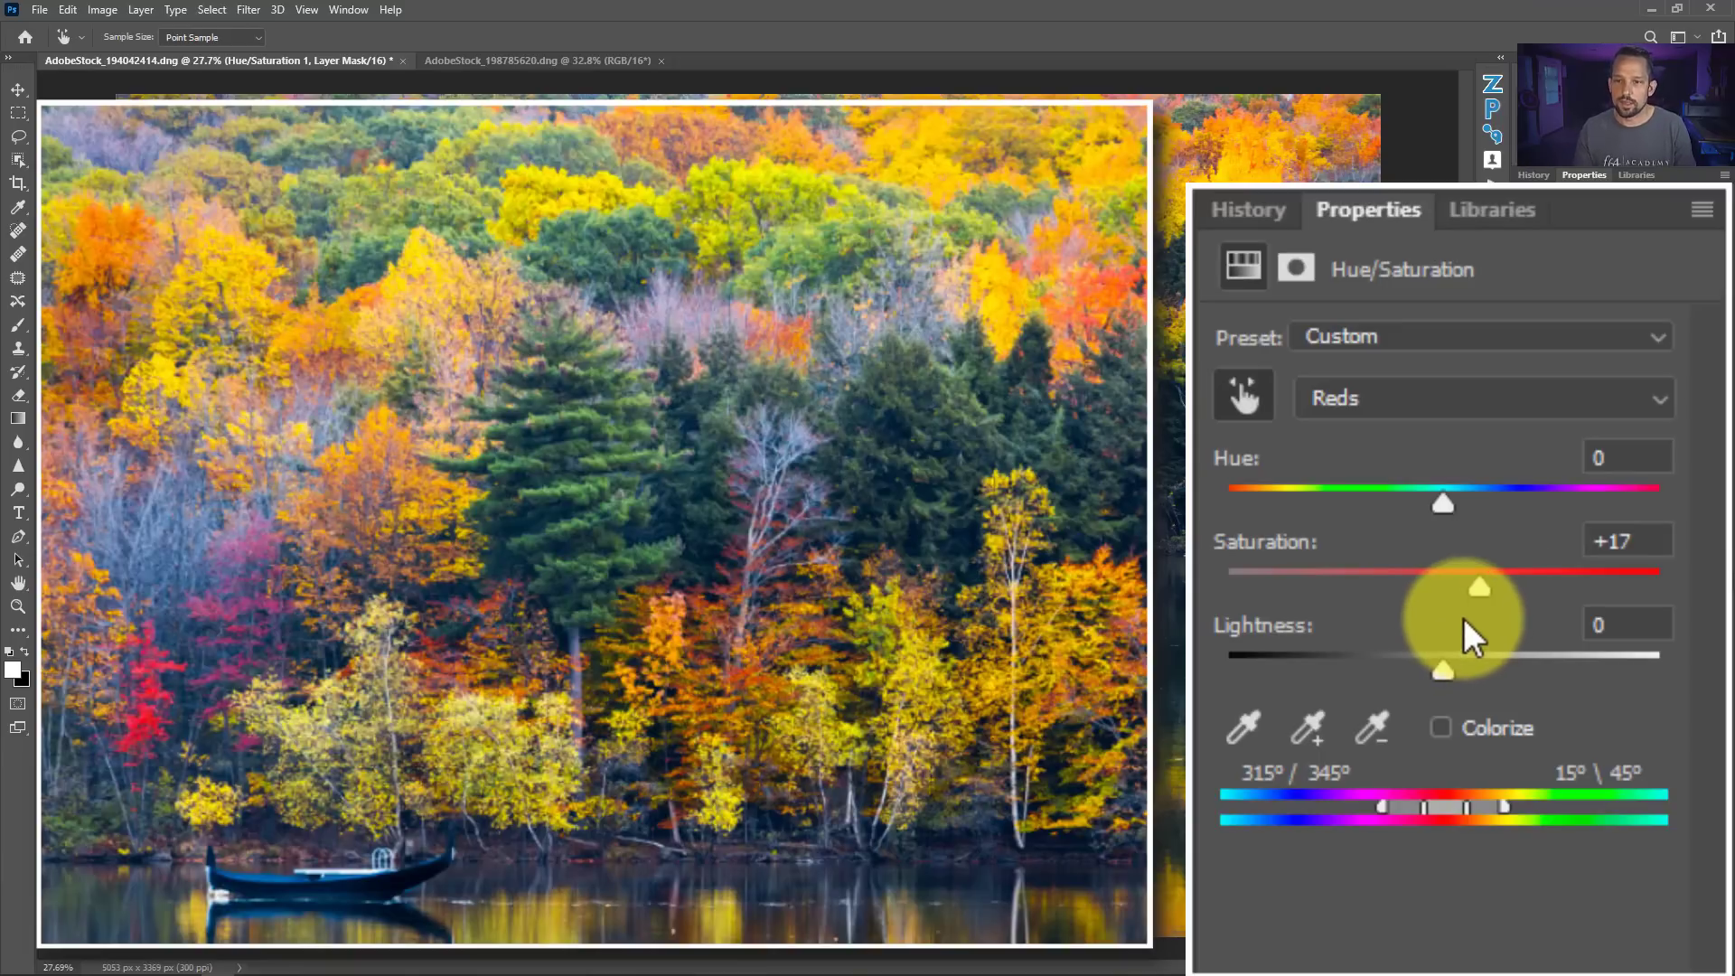
mouse_move(1449, 507)
left_mouse_down()
mouse_move(1432, 507)
mouse_move(1456, 522)
mouse_move(1442, 530)
left_mouse_up()
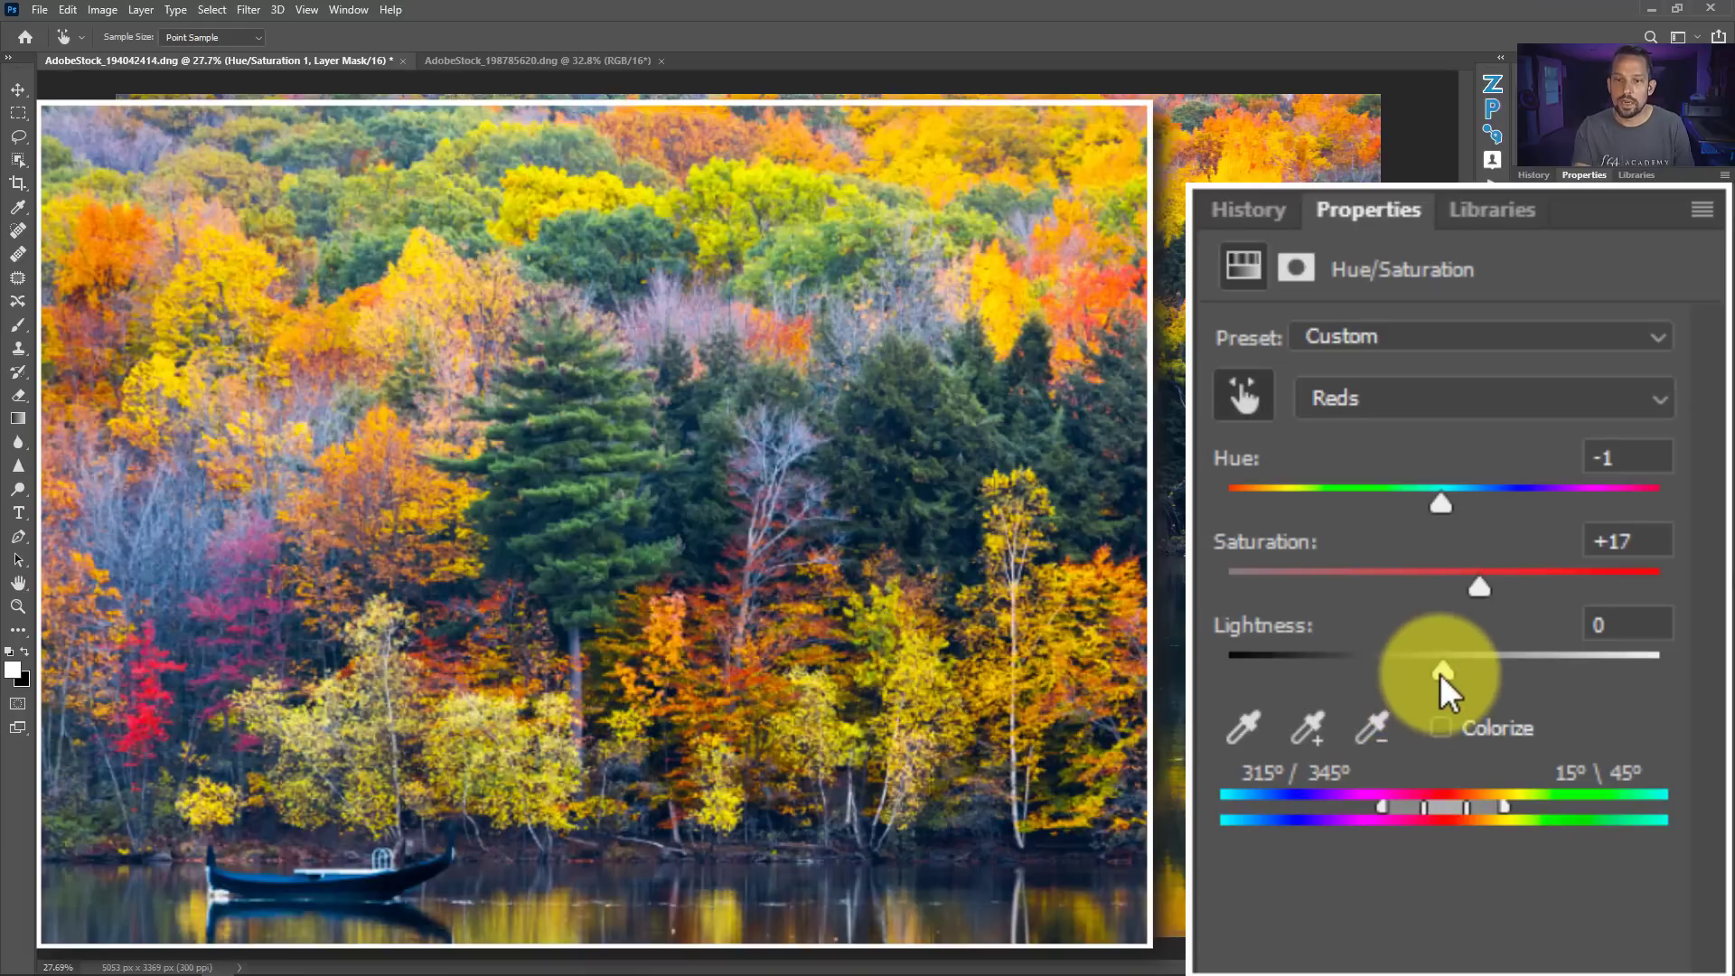
left_click_drag(1442, 674, 1478, 674)
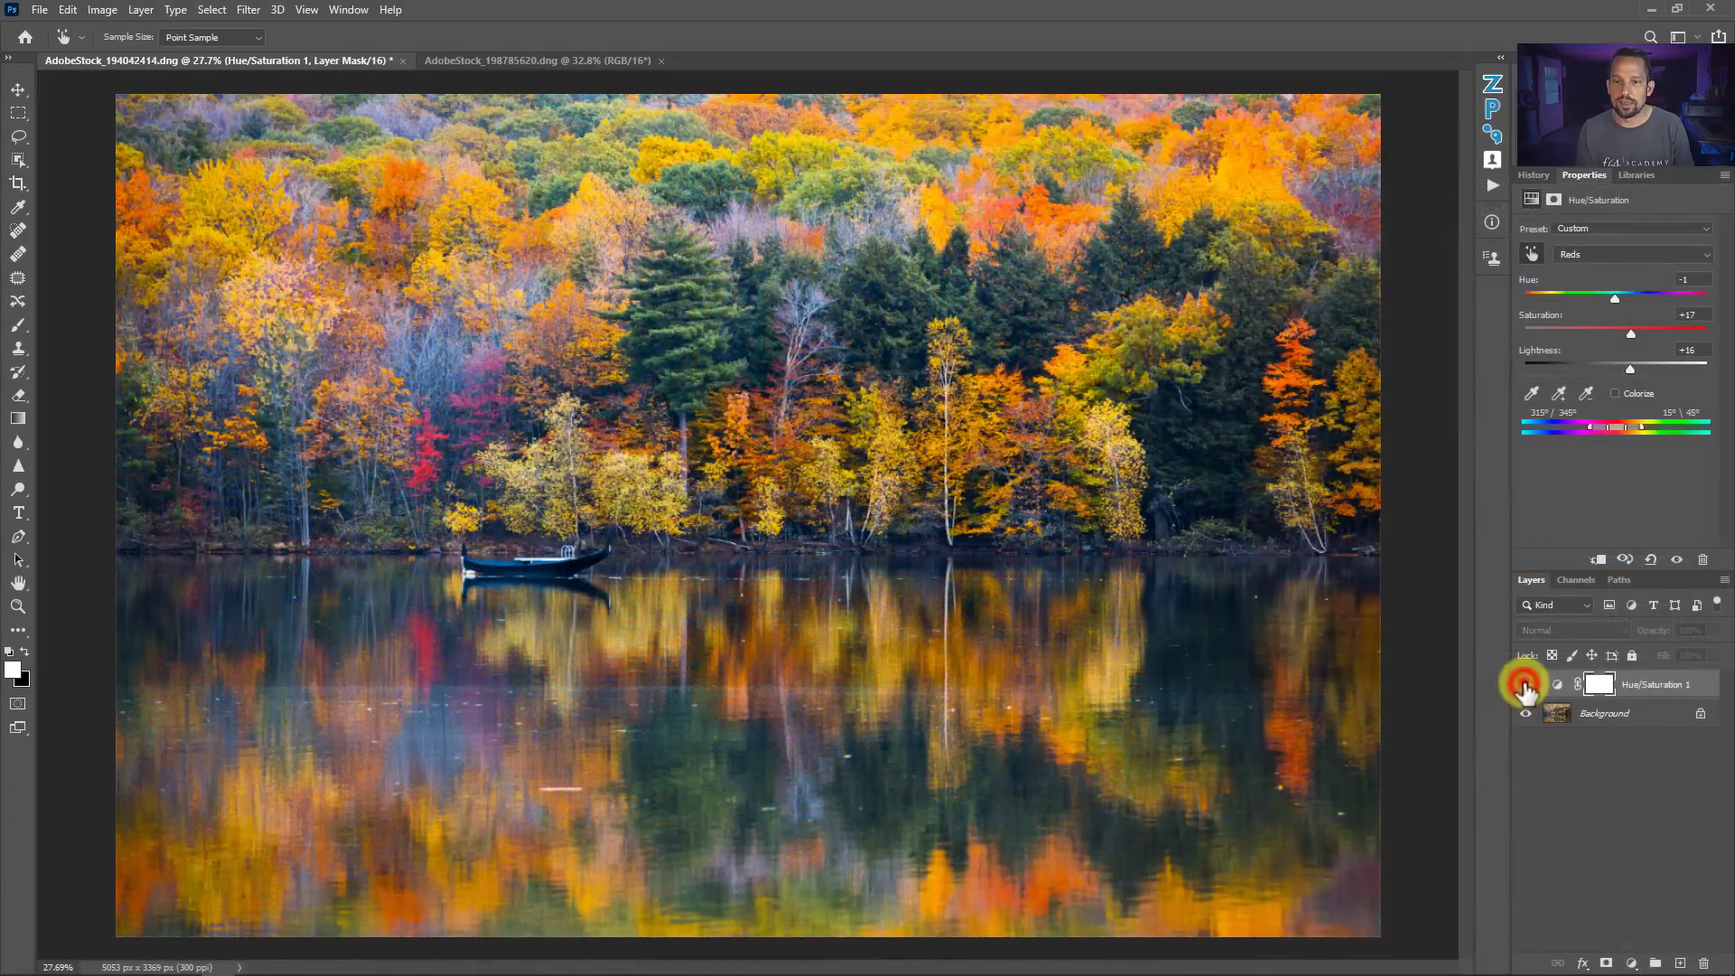
Toggle Hue/Saturation 1 on and off to compare, then select its mask with the Brush tool
left_click(1525, 683)
left_click(1525, 684)
left_click(1525, 684)
left_click(1525, 684)
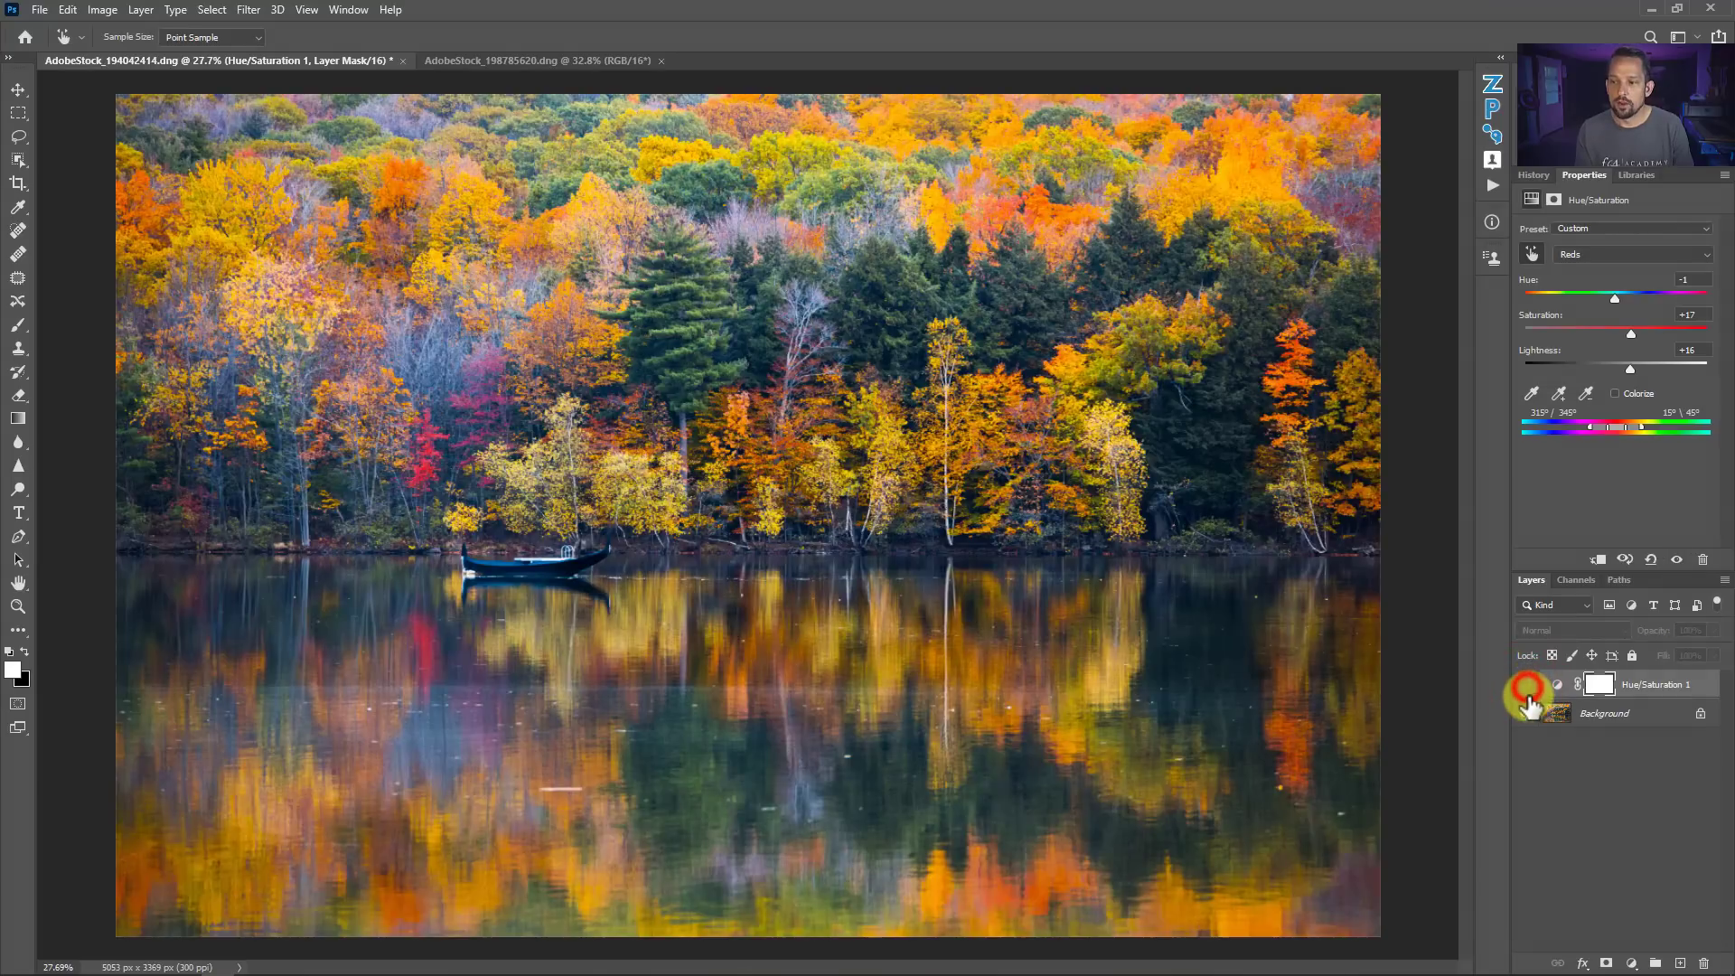
left_click(1525, 684)
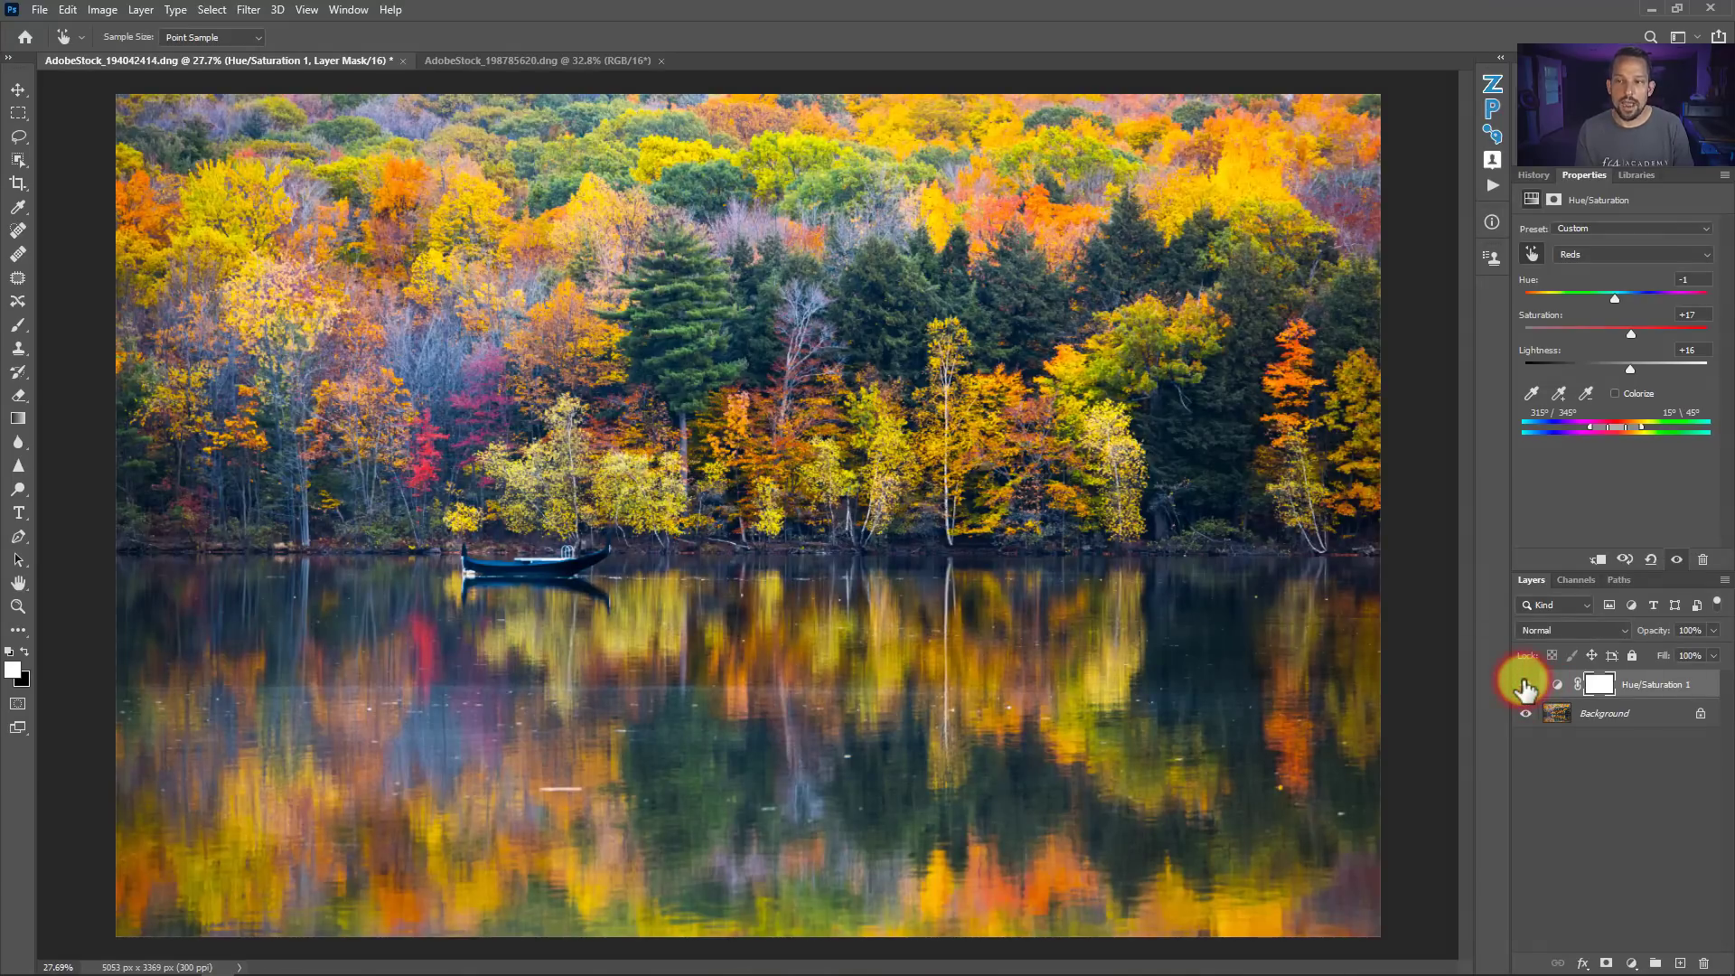
left_click(1525, 684)
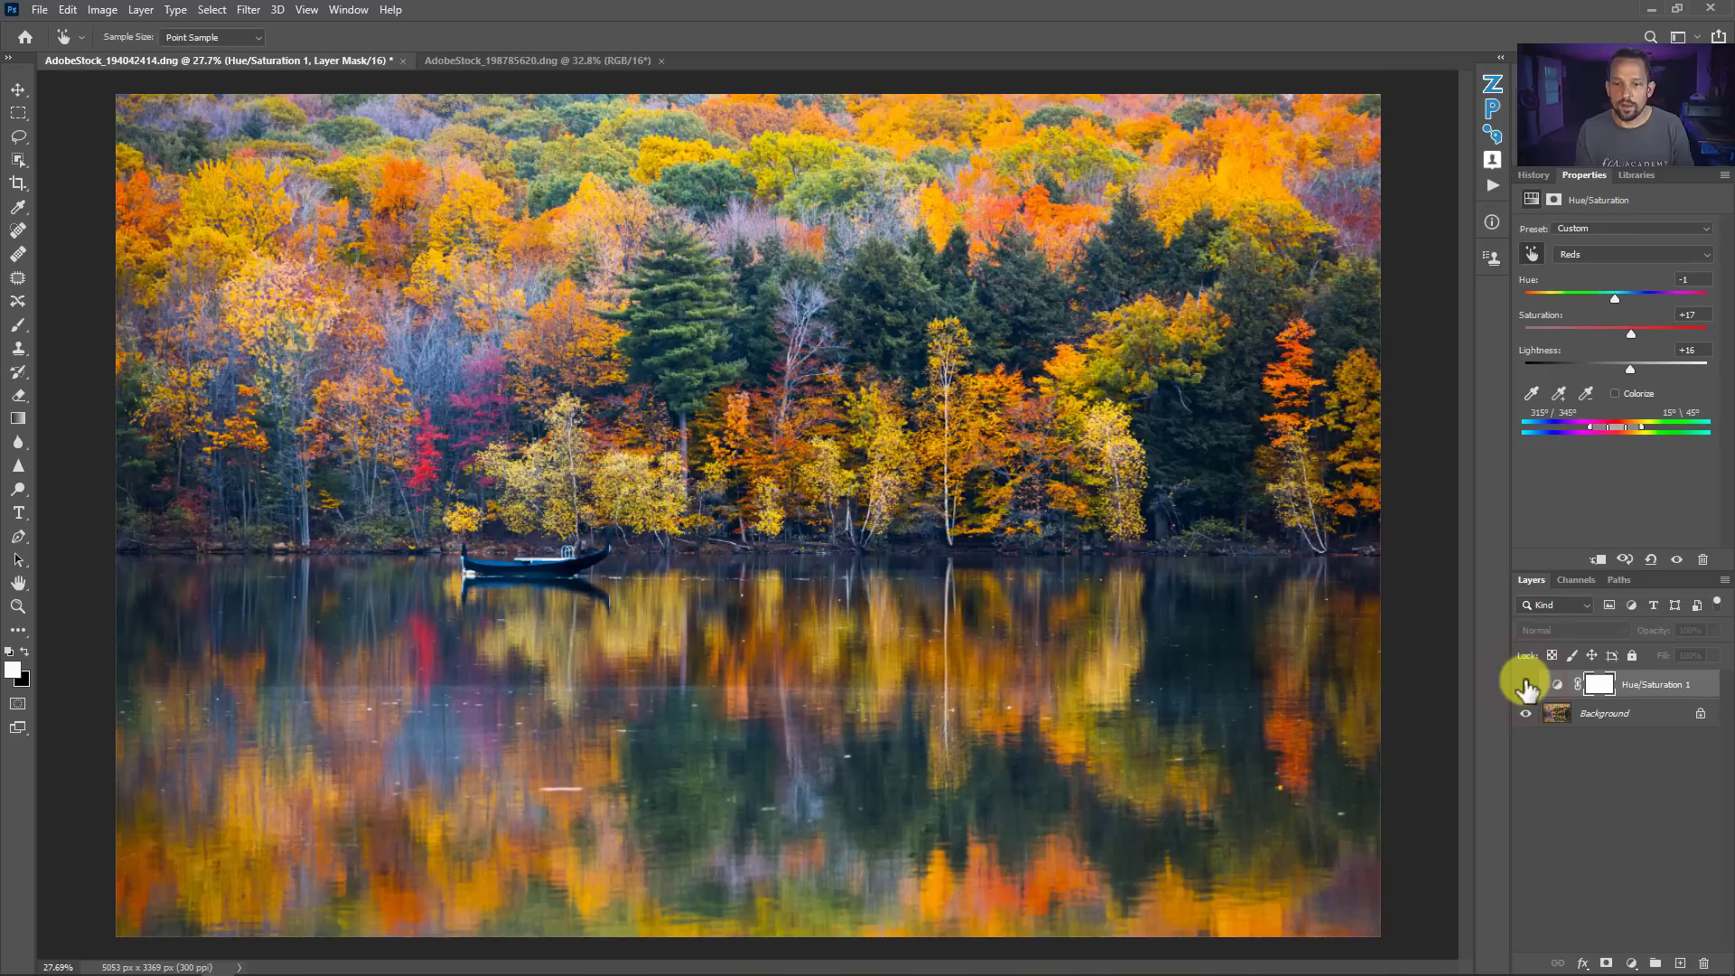
left_click(1525, 683)
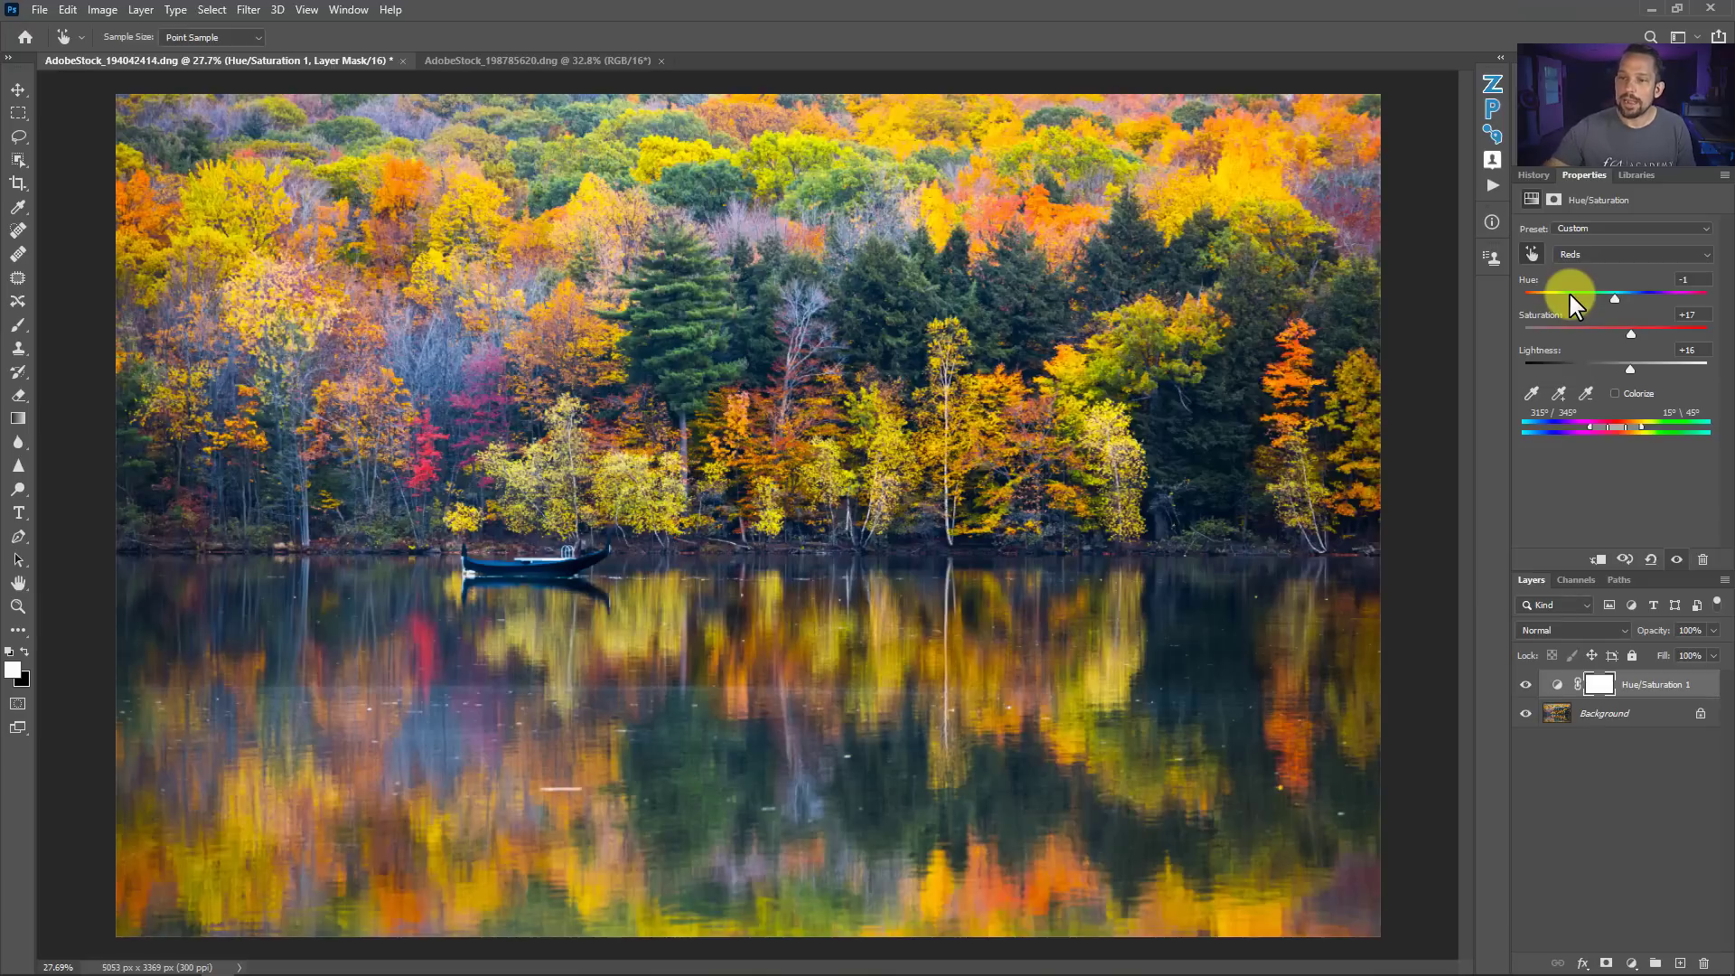
left_click(1527, 687)
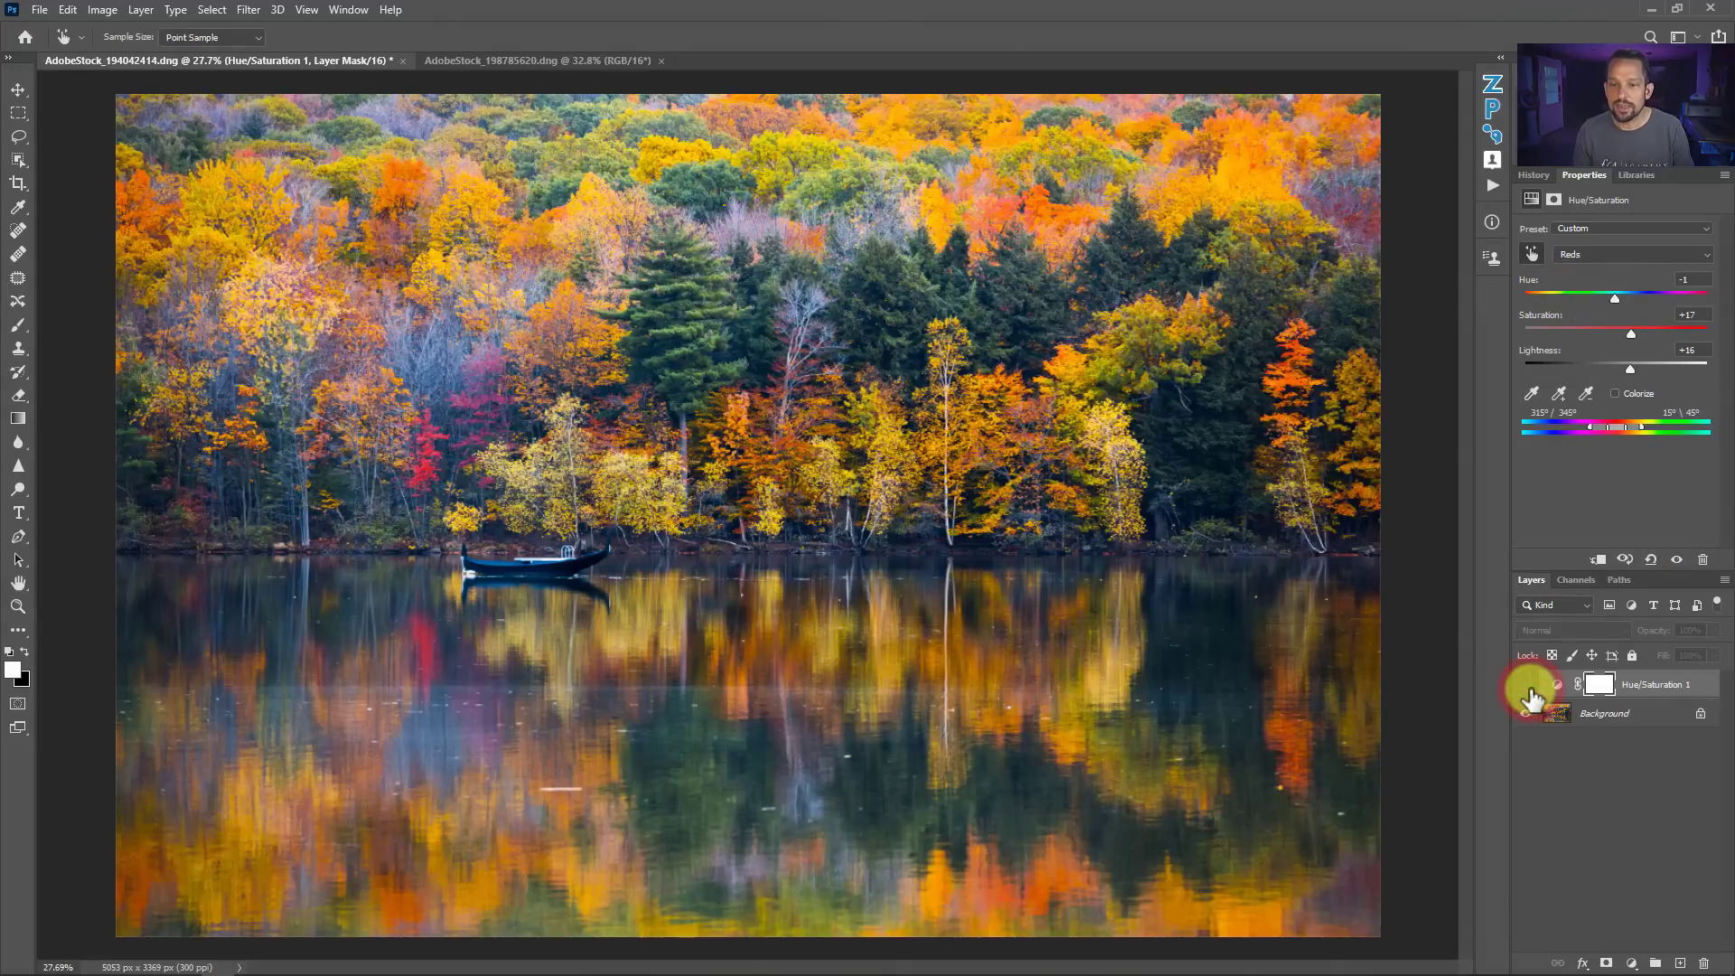
left_click(1527, 687)
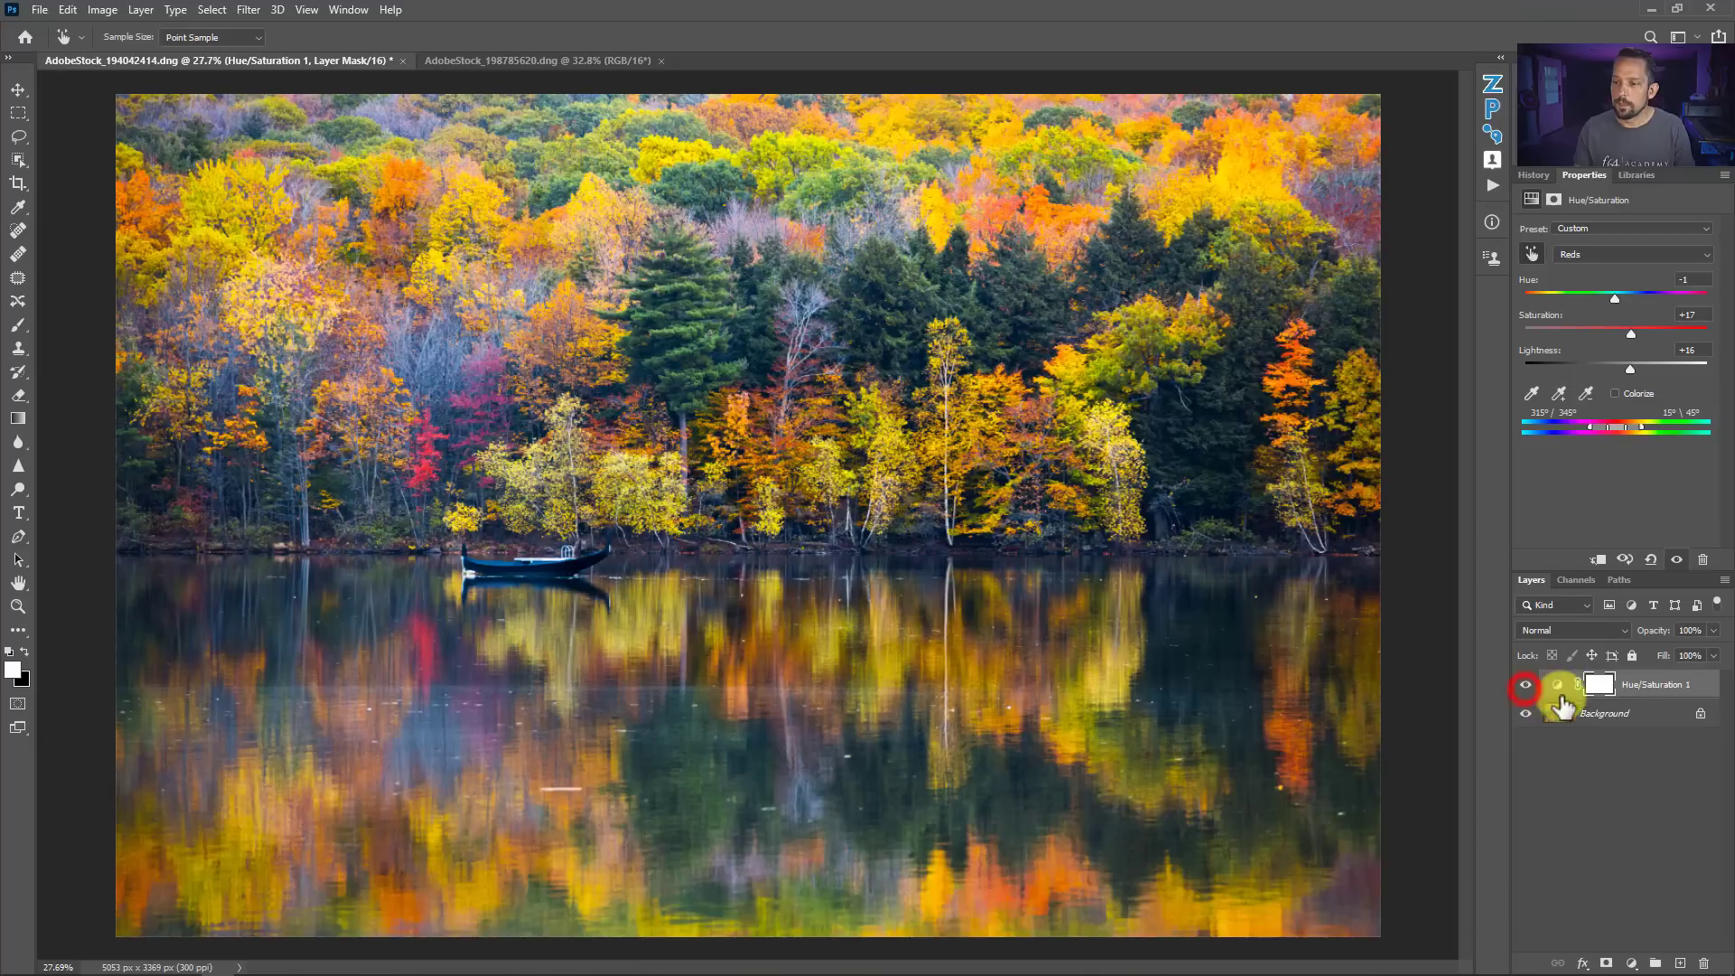
left_click(1597, 688)
key("b")
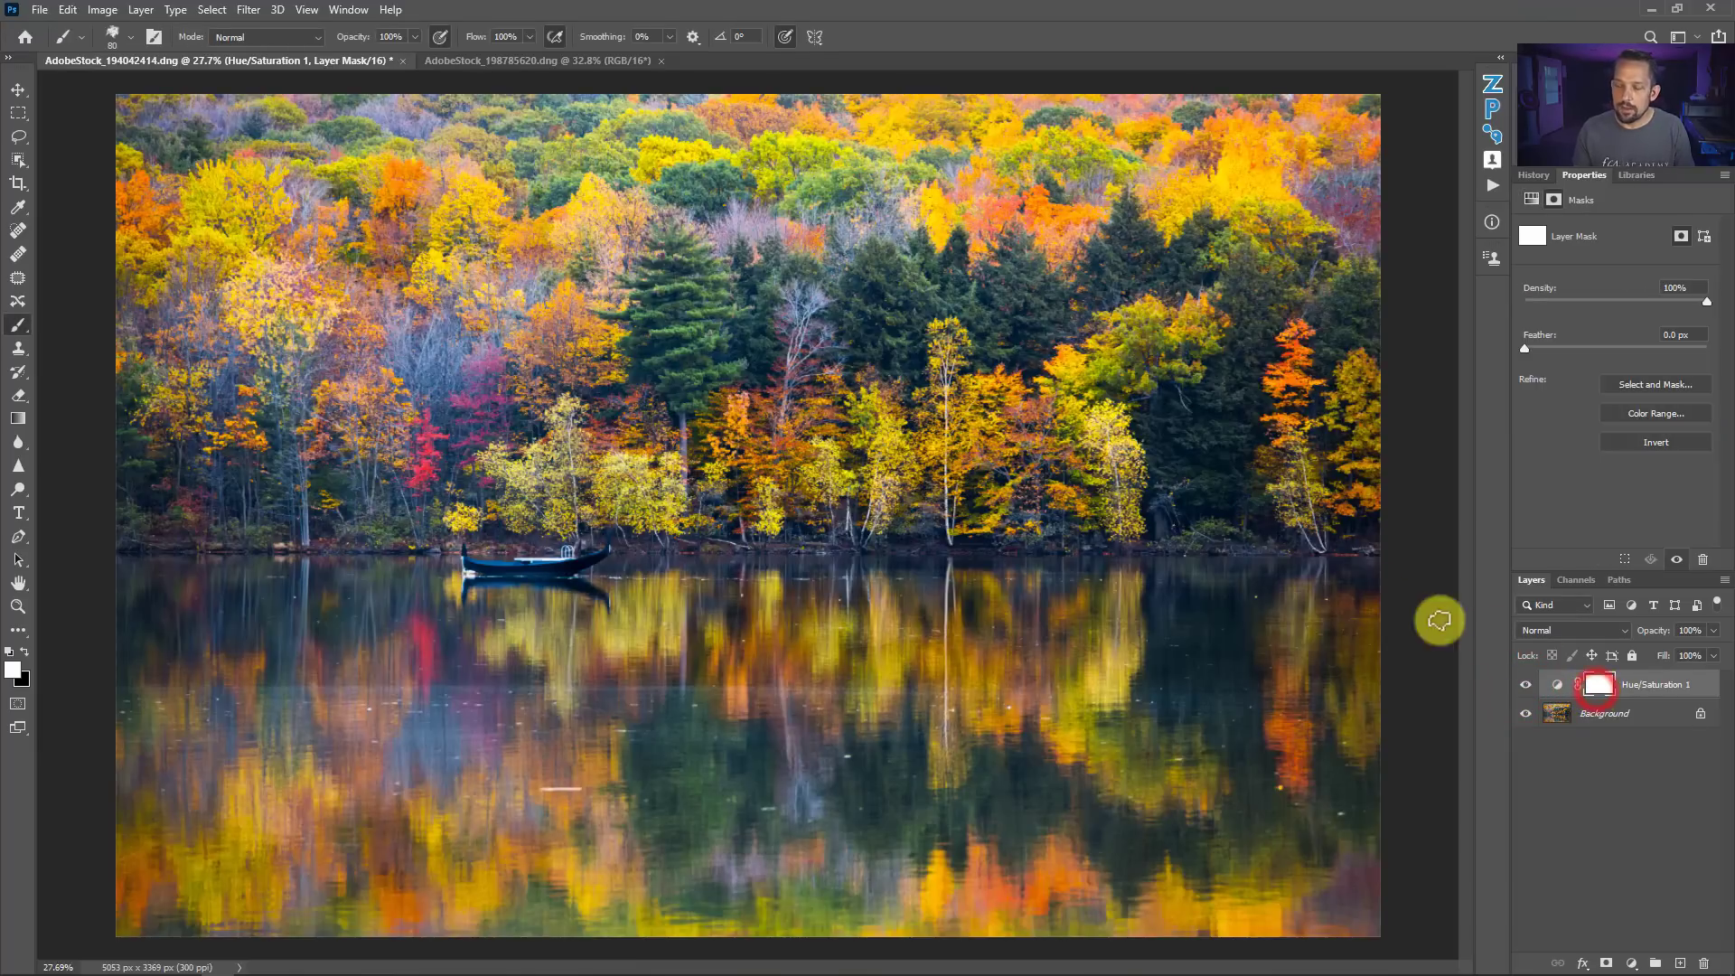
Set up a large Soft Round brush with 0% hardness and black as foreground
right_click(595, 440)
left_click(664, 621)
left_click(664, 621)
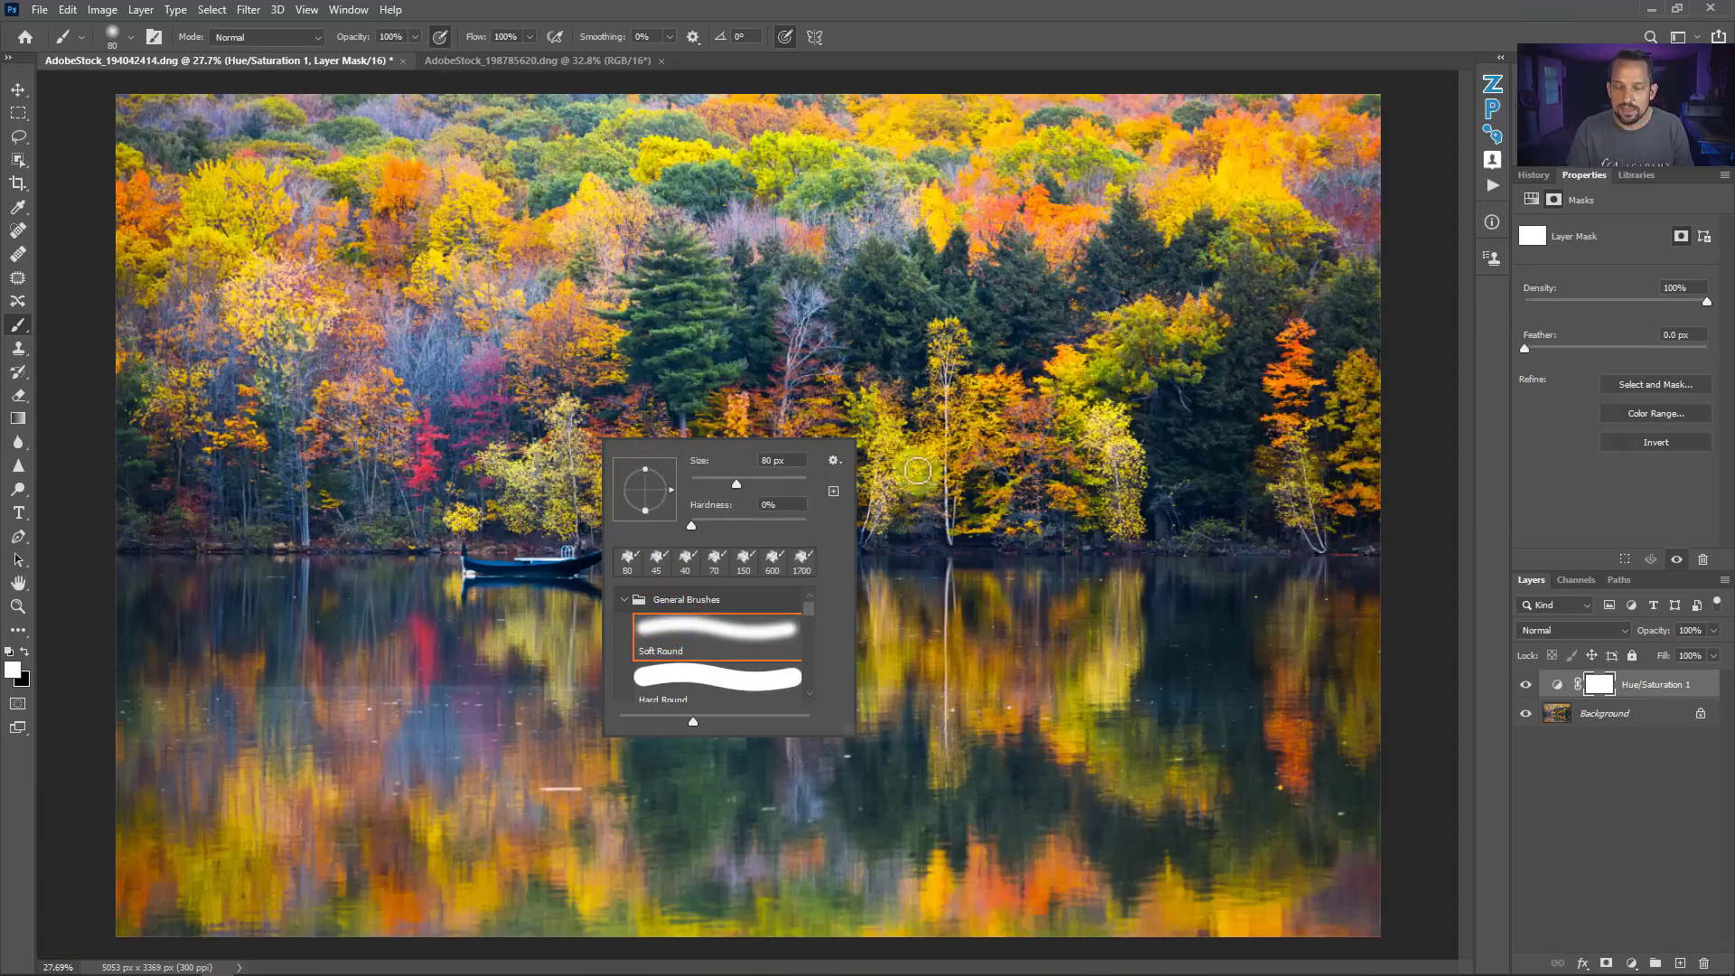
left_click_drag(750, 483, 775, 478)
left_click(980, 25)
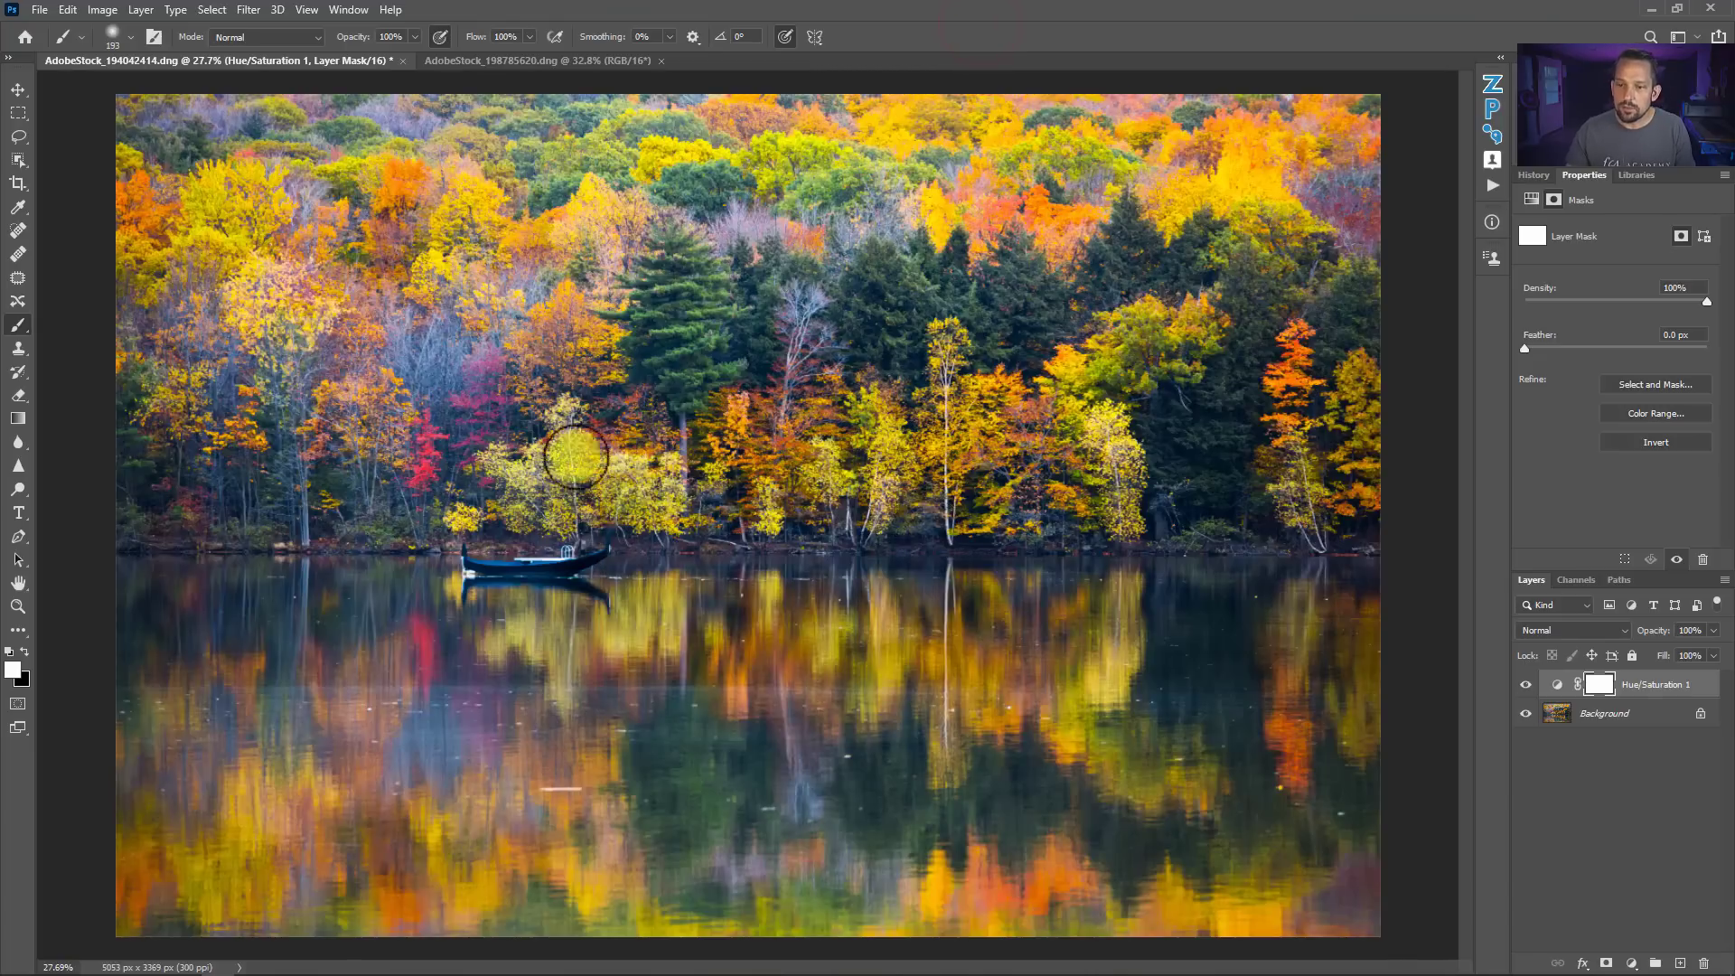
key("bracketright")
key("bracketright")
key("bracketright")
key("bracketright")
key("bracketright")
key("bracketright")
key("bracketright")
key("bracketright")
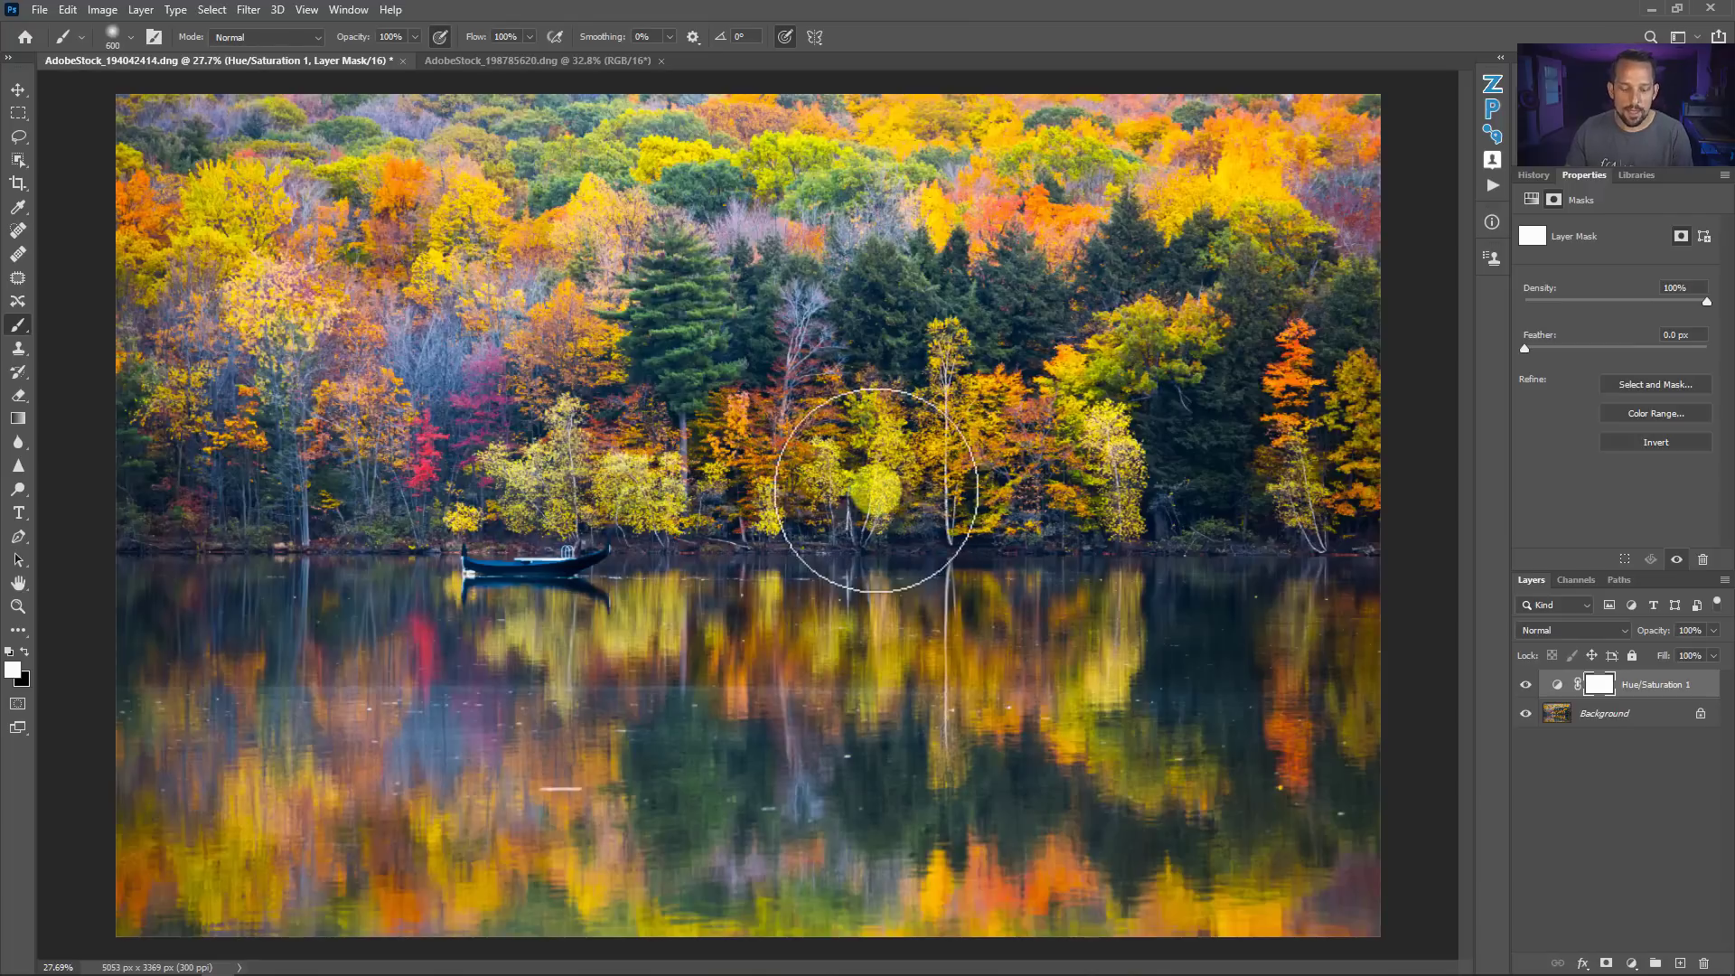
key("x")
Paint black on the mask across the trees and water to hide the adjustment there
mouse_move(727, 456)
left_mouse_down()
mouse_move(623, 486)
mouse_move(639, 484)
mouse_move(674, 578)
mouse_move(751, 624)
mouse_move(629, 494)
mouse_move(567, 484)
left_mouse_up()
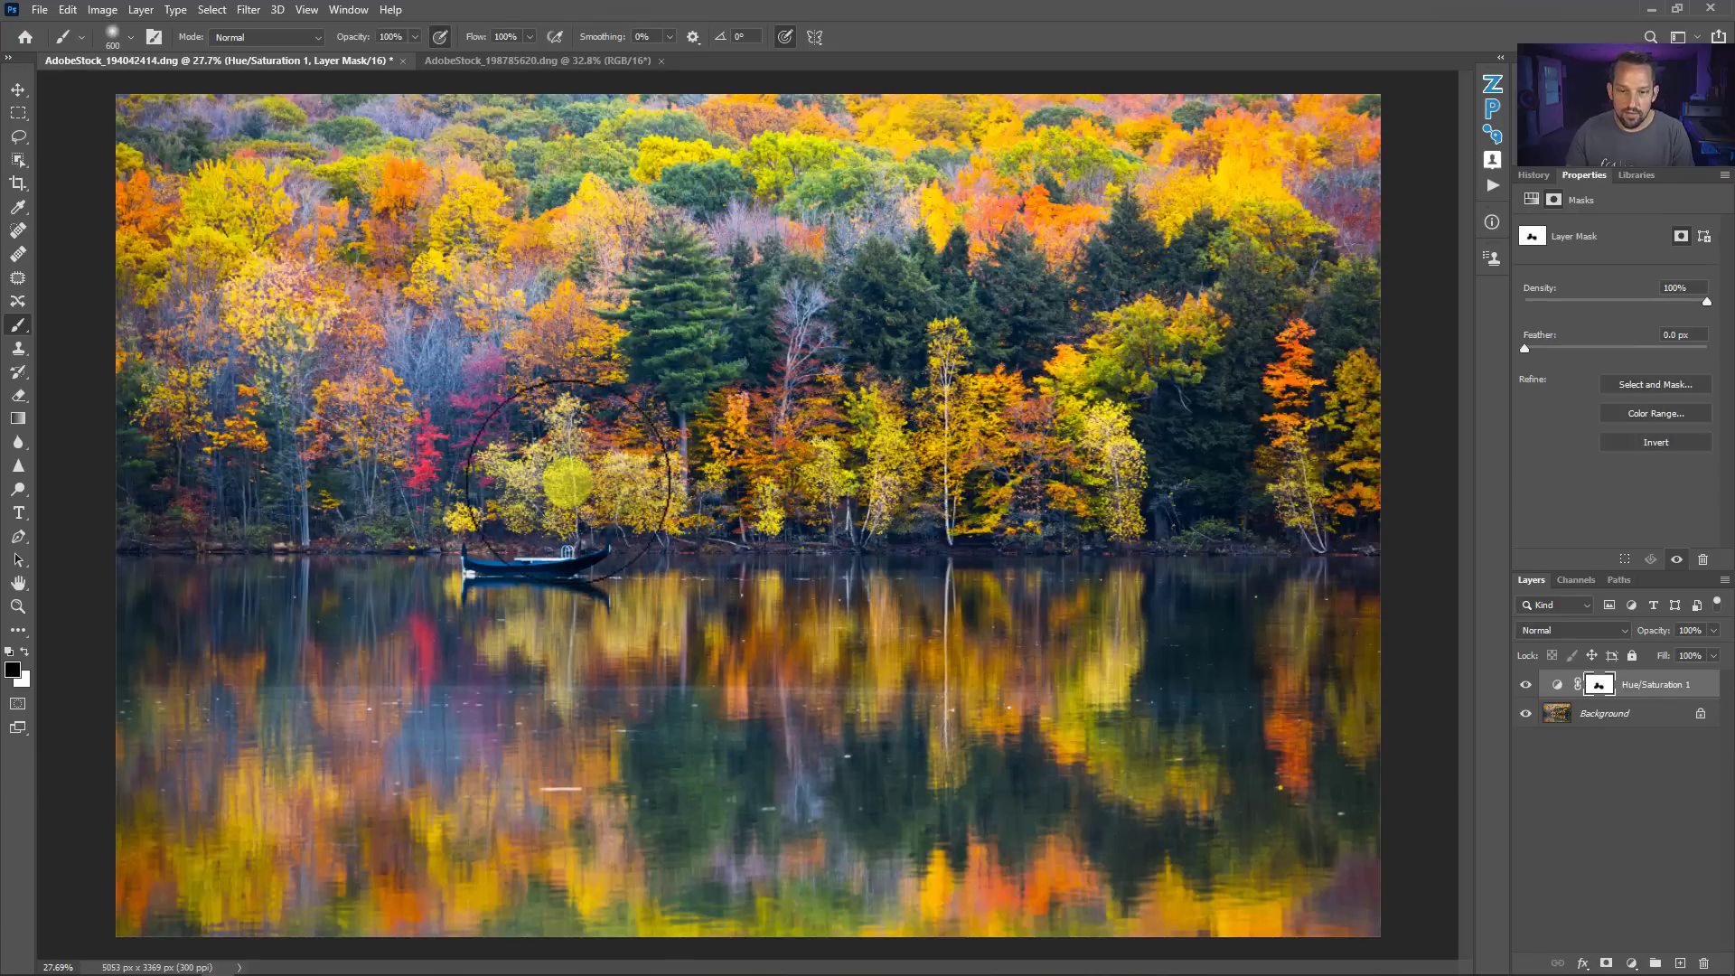
mouse_move(1038, 627)
left_mouse_down()
mouse_move(1121, 657)
mouse_move(1142, 376)
mouse_move(1057, 458)
mouse_move(913, 460)
mouse_move(1088, 441)
mouse_move(1146, 311)
mouse_move(833, 165)
mouse_move(812, 199)
mouse_move(831, 213)
mouse_move(889, 145)
mouse_move(784, 144)
mouse_move(824, 161)
mouse_move(1024, 139)
mouse_move(1251, 221)
mouse_move(1237, 197)
mouse_move(804, 149)
mouse_move(1053, 159)
mouse_move(720, 133)
mouse_move(243, 191)
left_mouse_up()
key("bracketleft")
key("bracketleft")
key("bracketleft")
key("bracketleft")
key("bracketleft")
key("bracketleft")
key("bracketright")
key("bracketright")
key("bracketright")
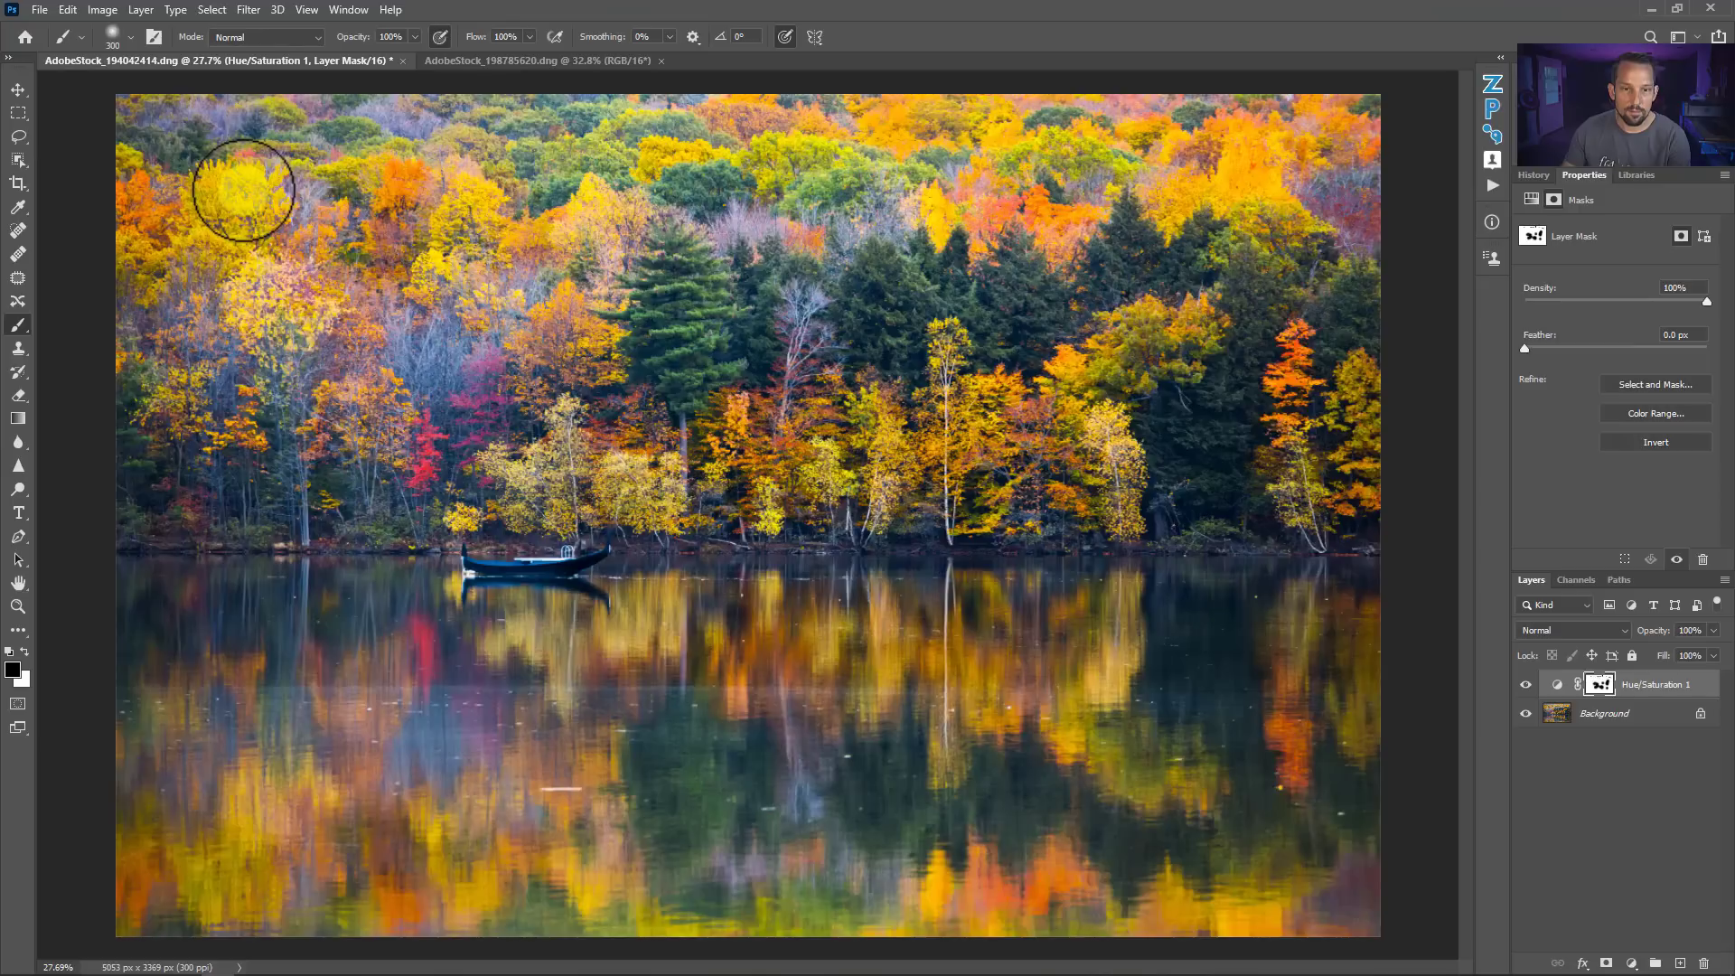
mouse_move(243, 190)
left_mouse_down()
mouse_move(328, 269)
mouse_move(388, 257)
mouse_move(548, 391)
mouse_move(592, 482)
mouse_move(601, 145)
left_mouse_up()
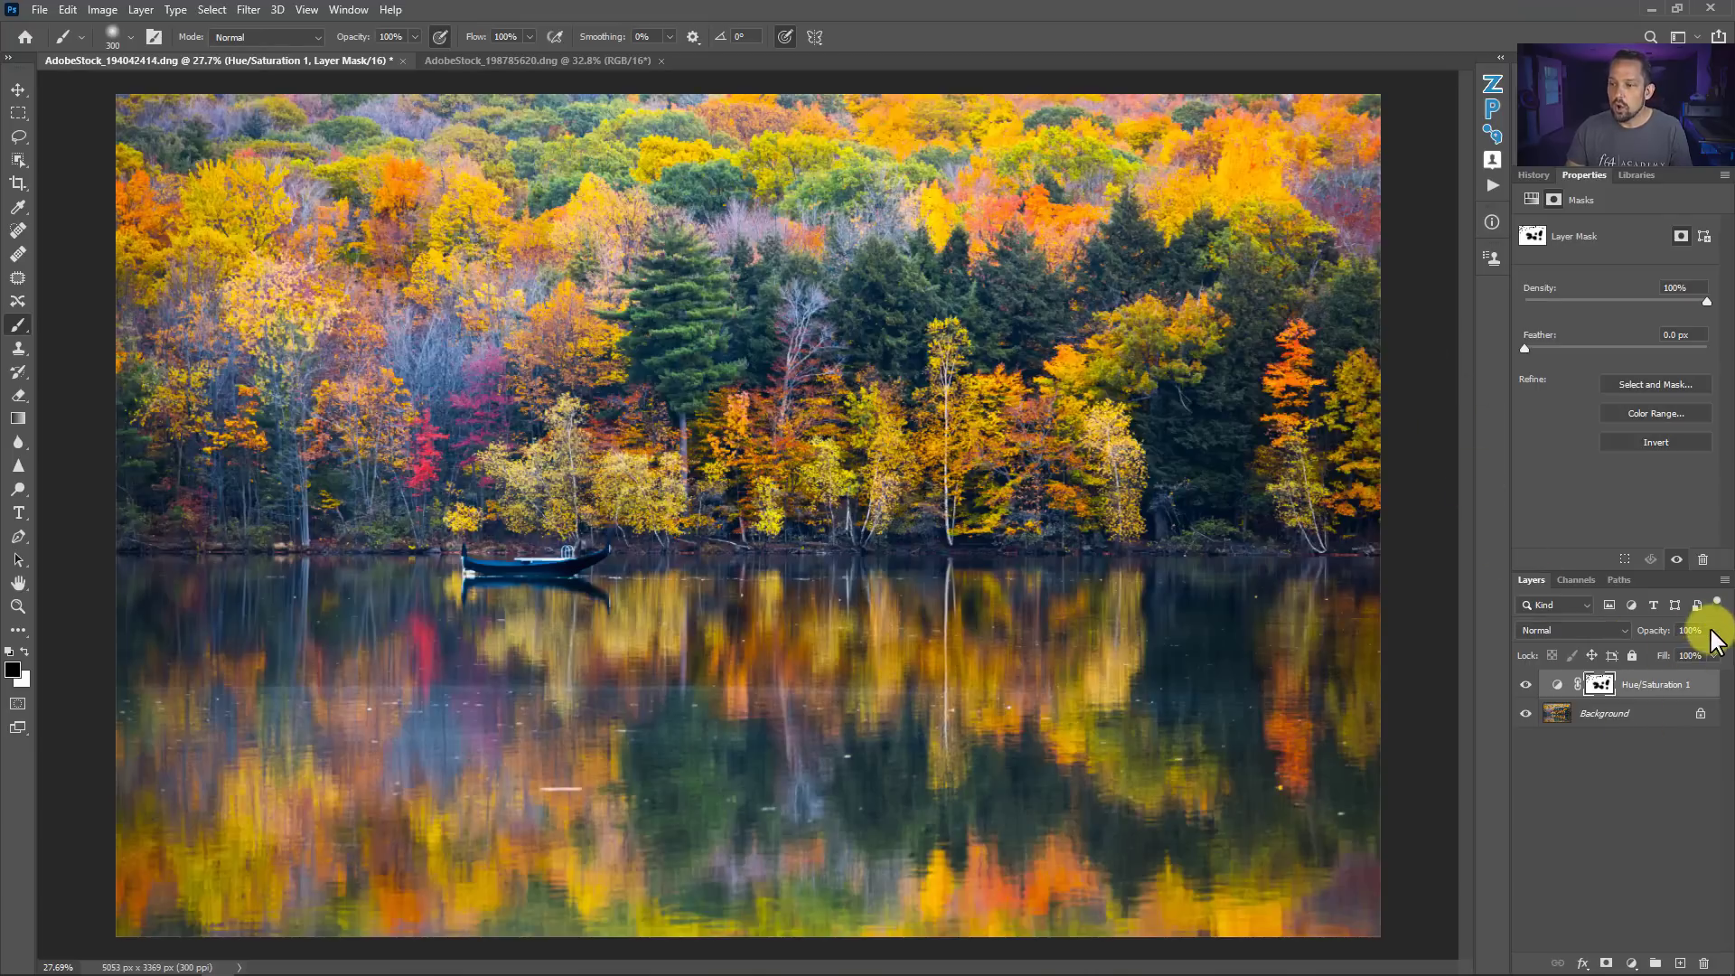
Lower the Hue/Saturation layer's opacity to 67% and compare it on and off
left_click_drag(1715, 632, 1686, 660)
left_click(1525, 684)
left_click(1525, 684)
left_click(1525, 684)
left_click(1526, 684)
left_click(1525, 684)
left_click(1526, 684)
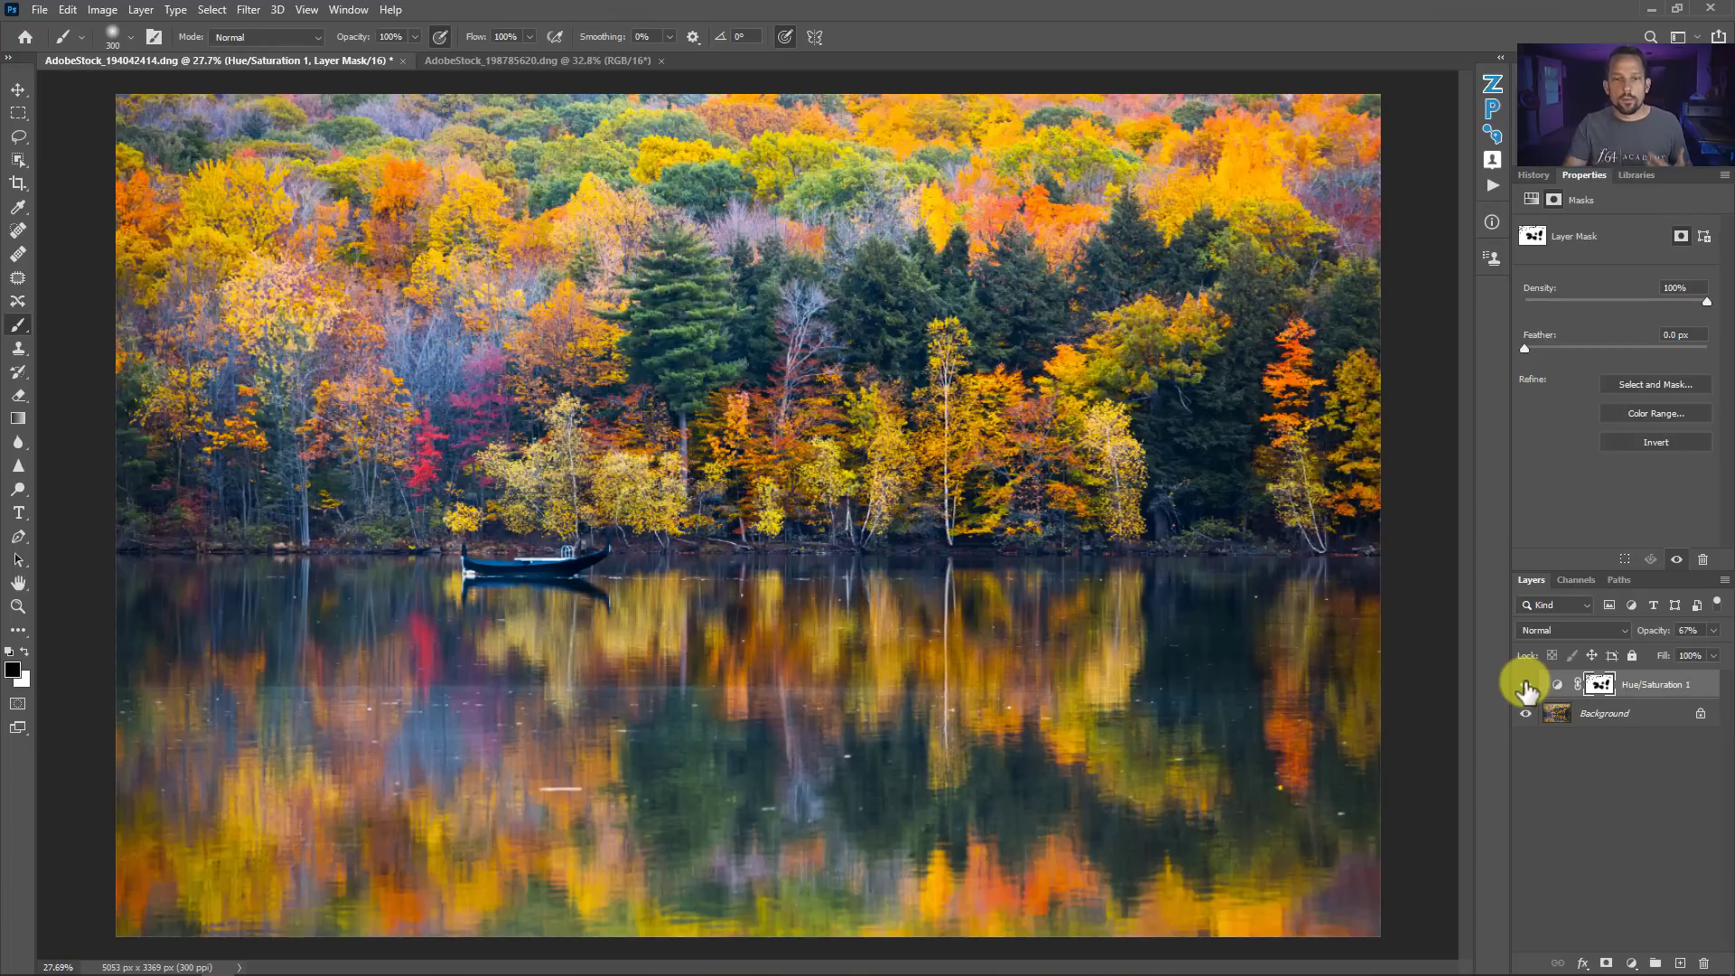
Compare once more, then add a Selective Color adjustment layer above Hue/Saturation 1
left_click(1525, 685)
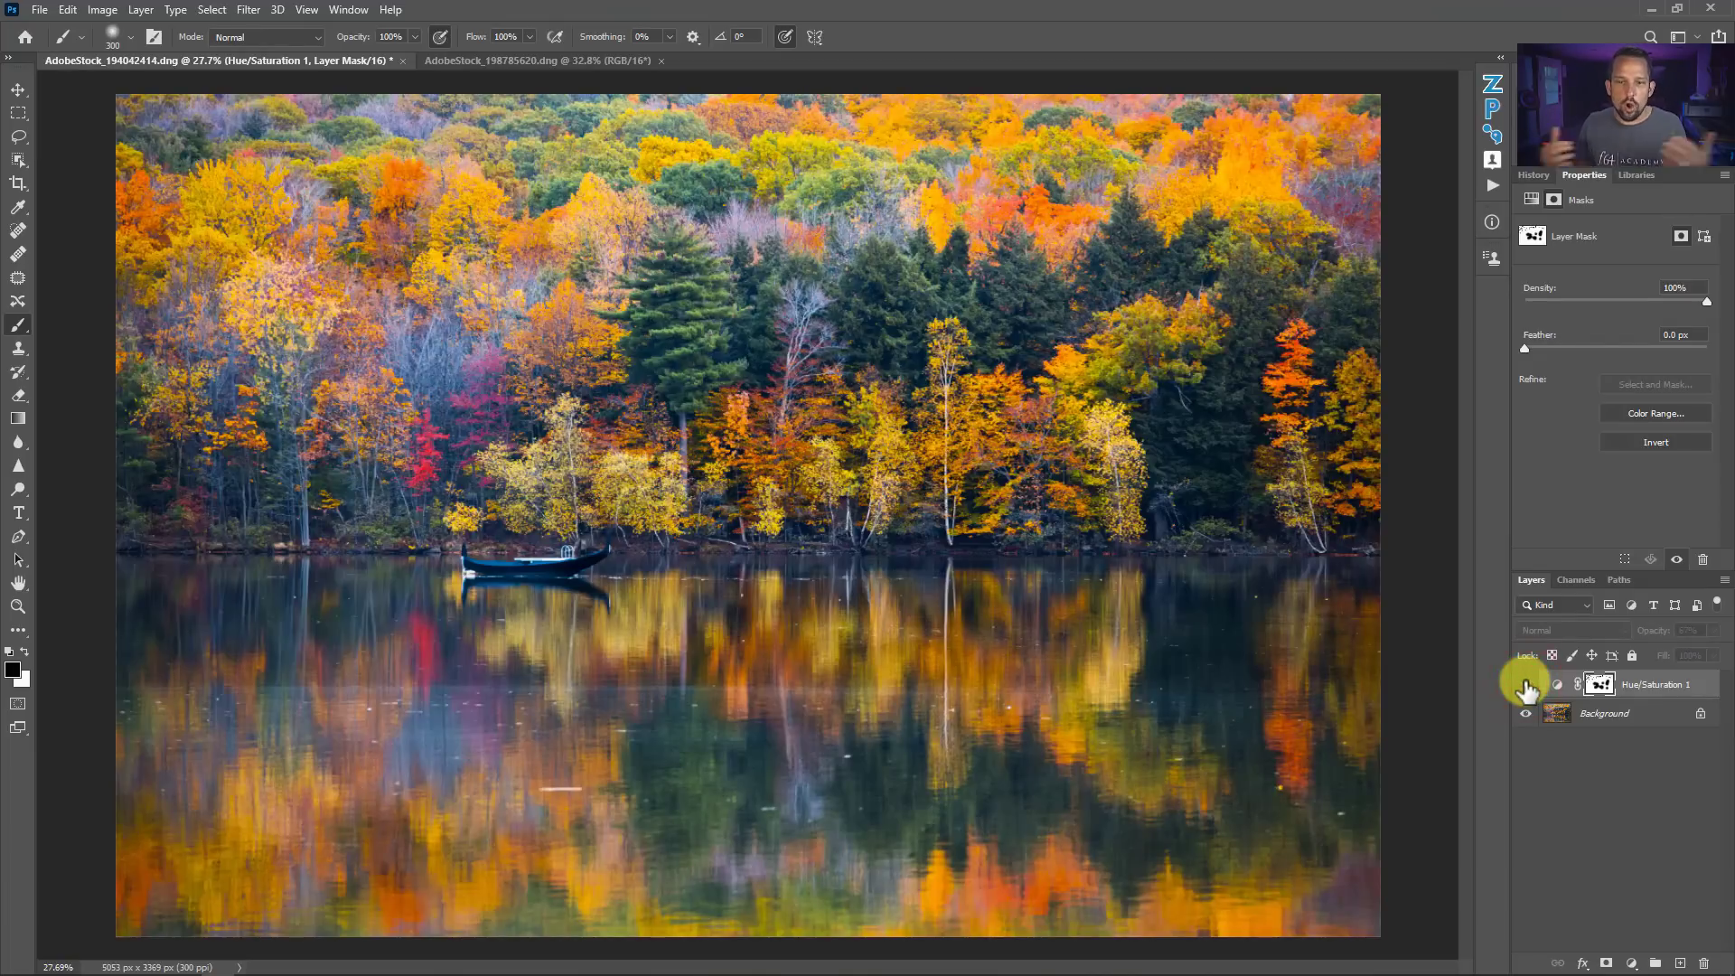
left_click(1525, 685)
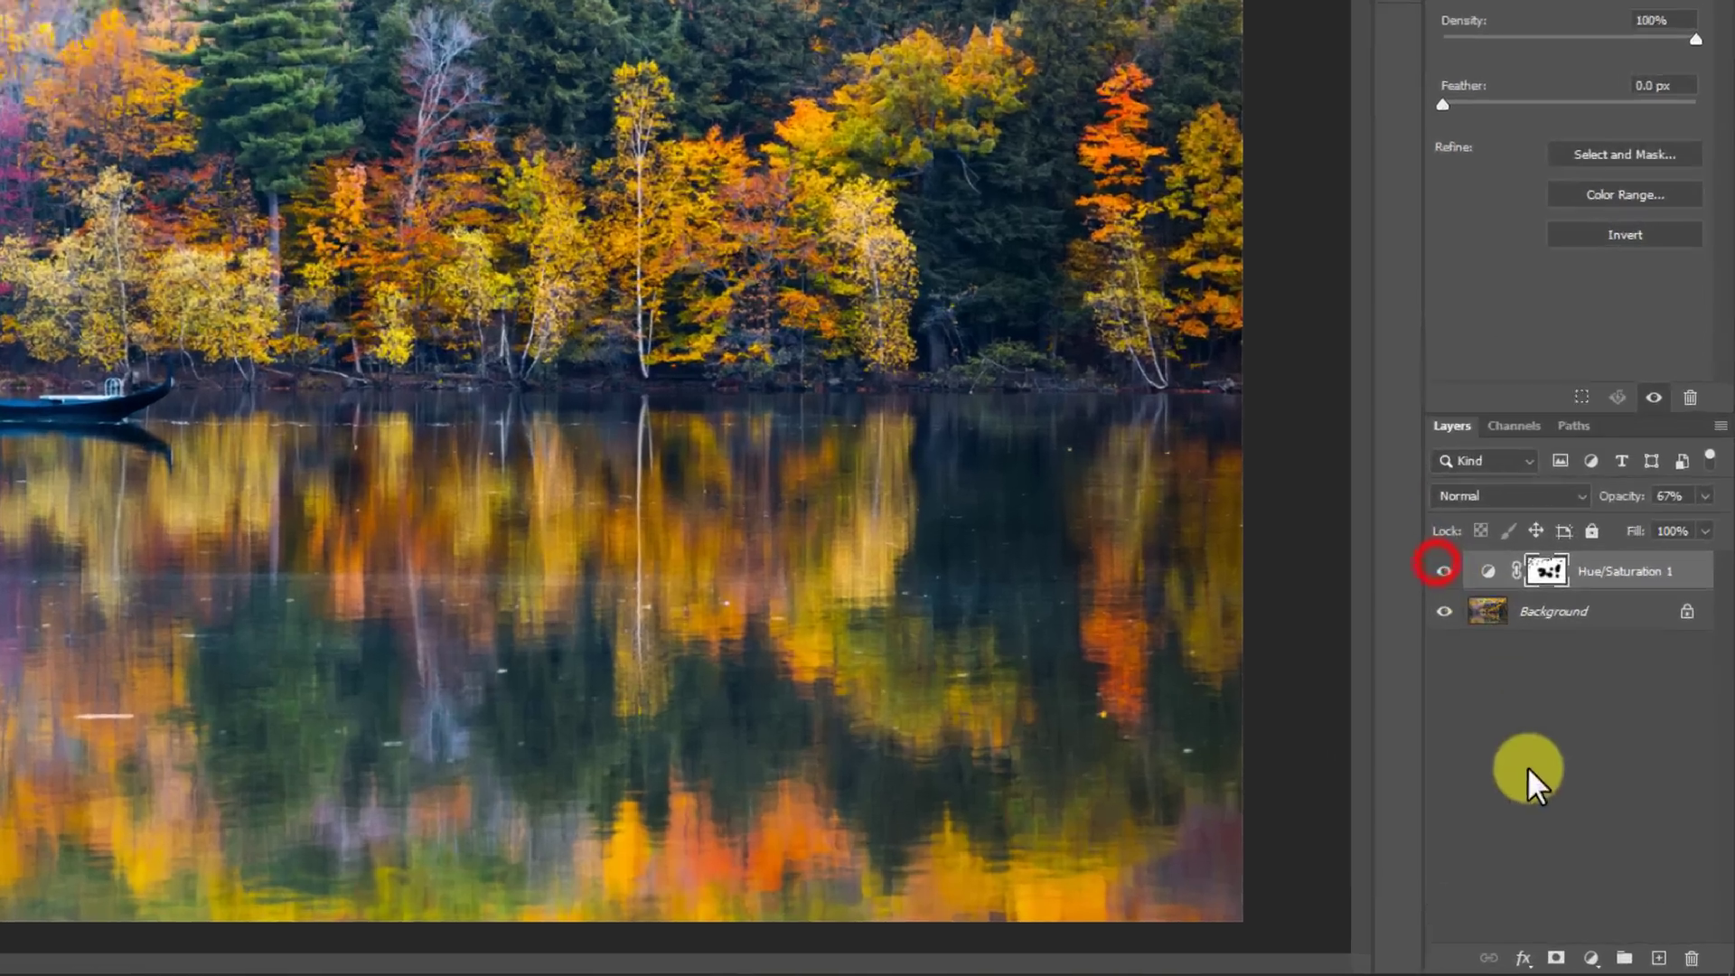
left_click(1631, 963)
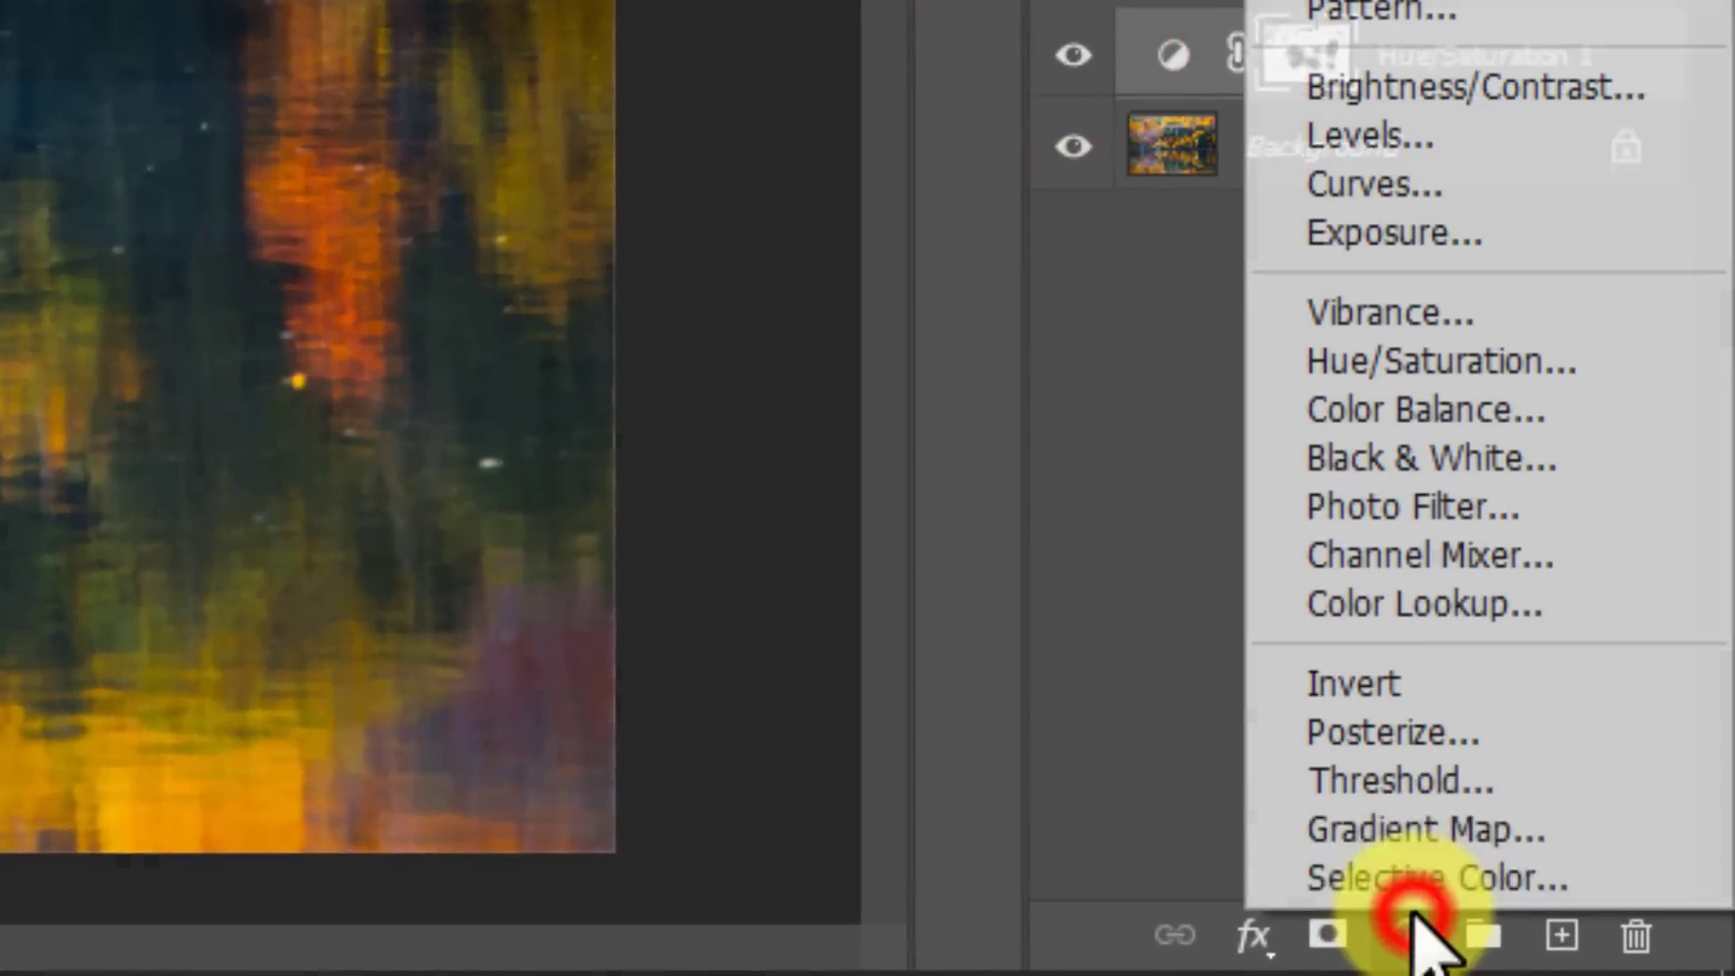
left_click(1428, 878)
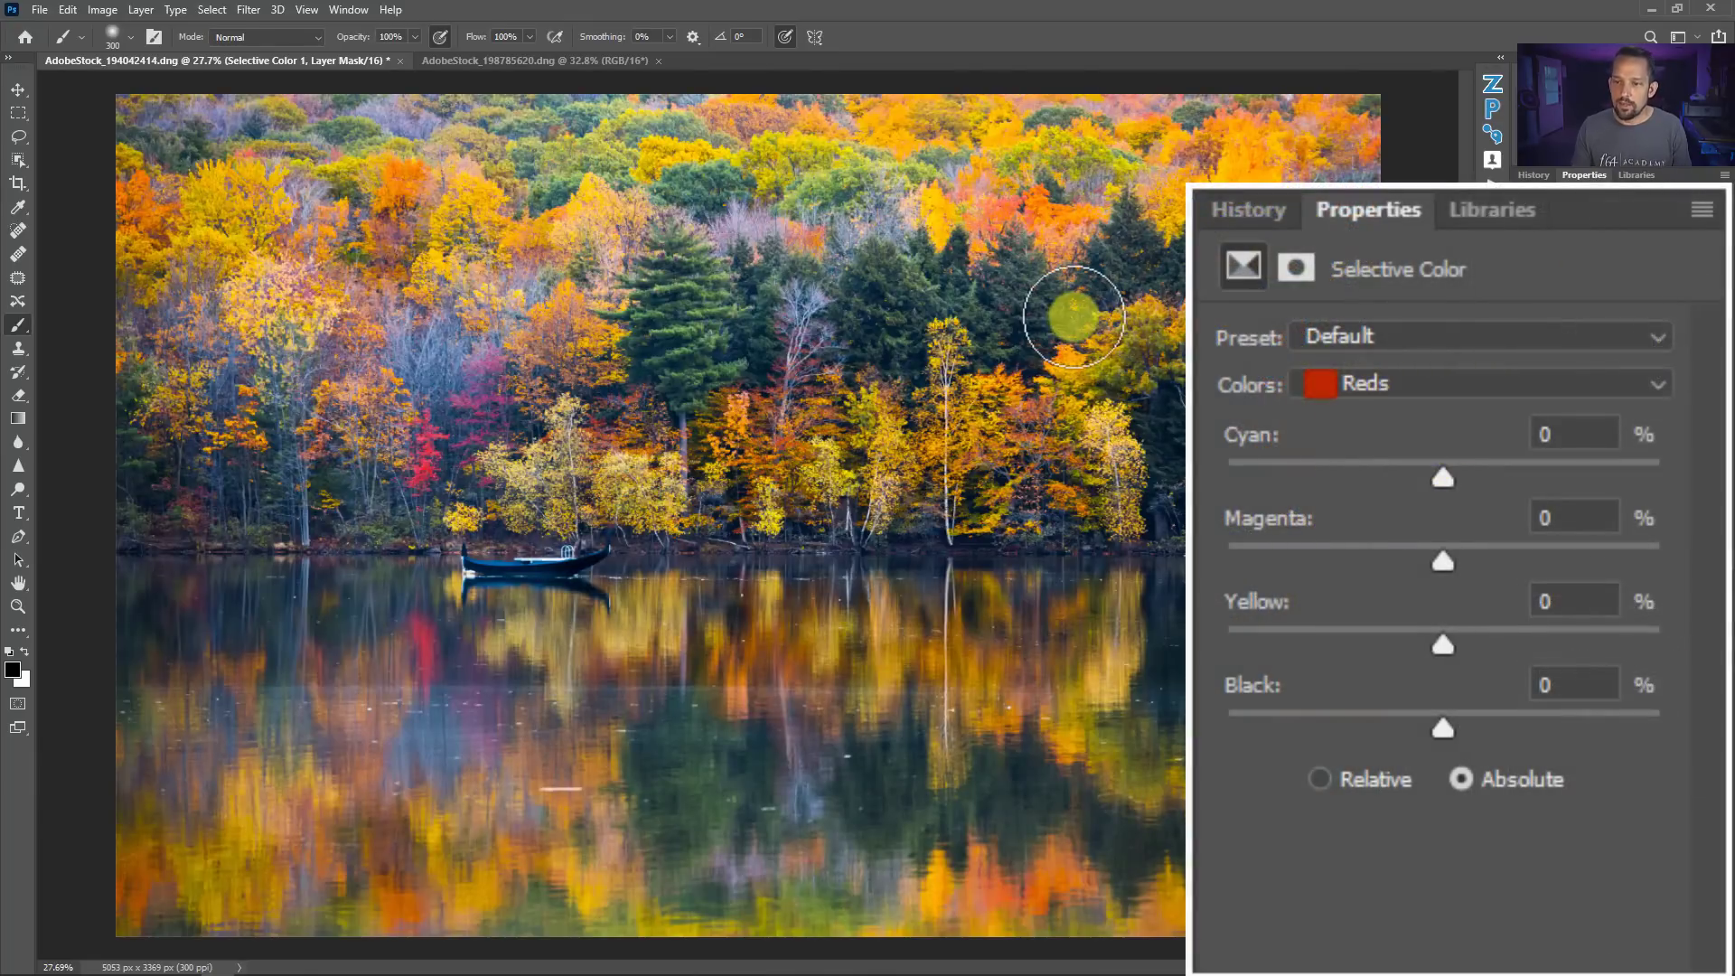
With Reds selected, set Cyan -26, Magenta +11, Yellow +15 and Black -7
left_click(1370, 387)
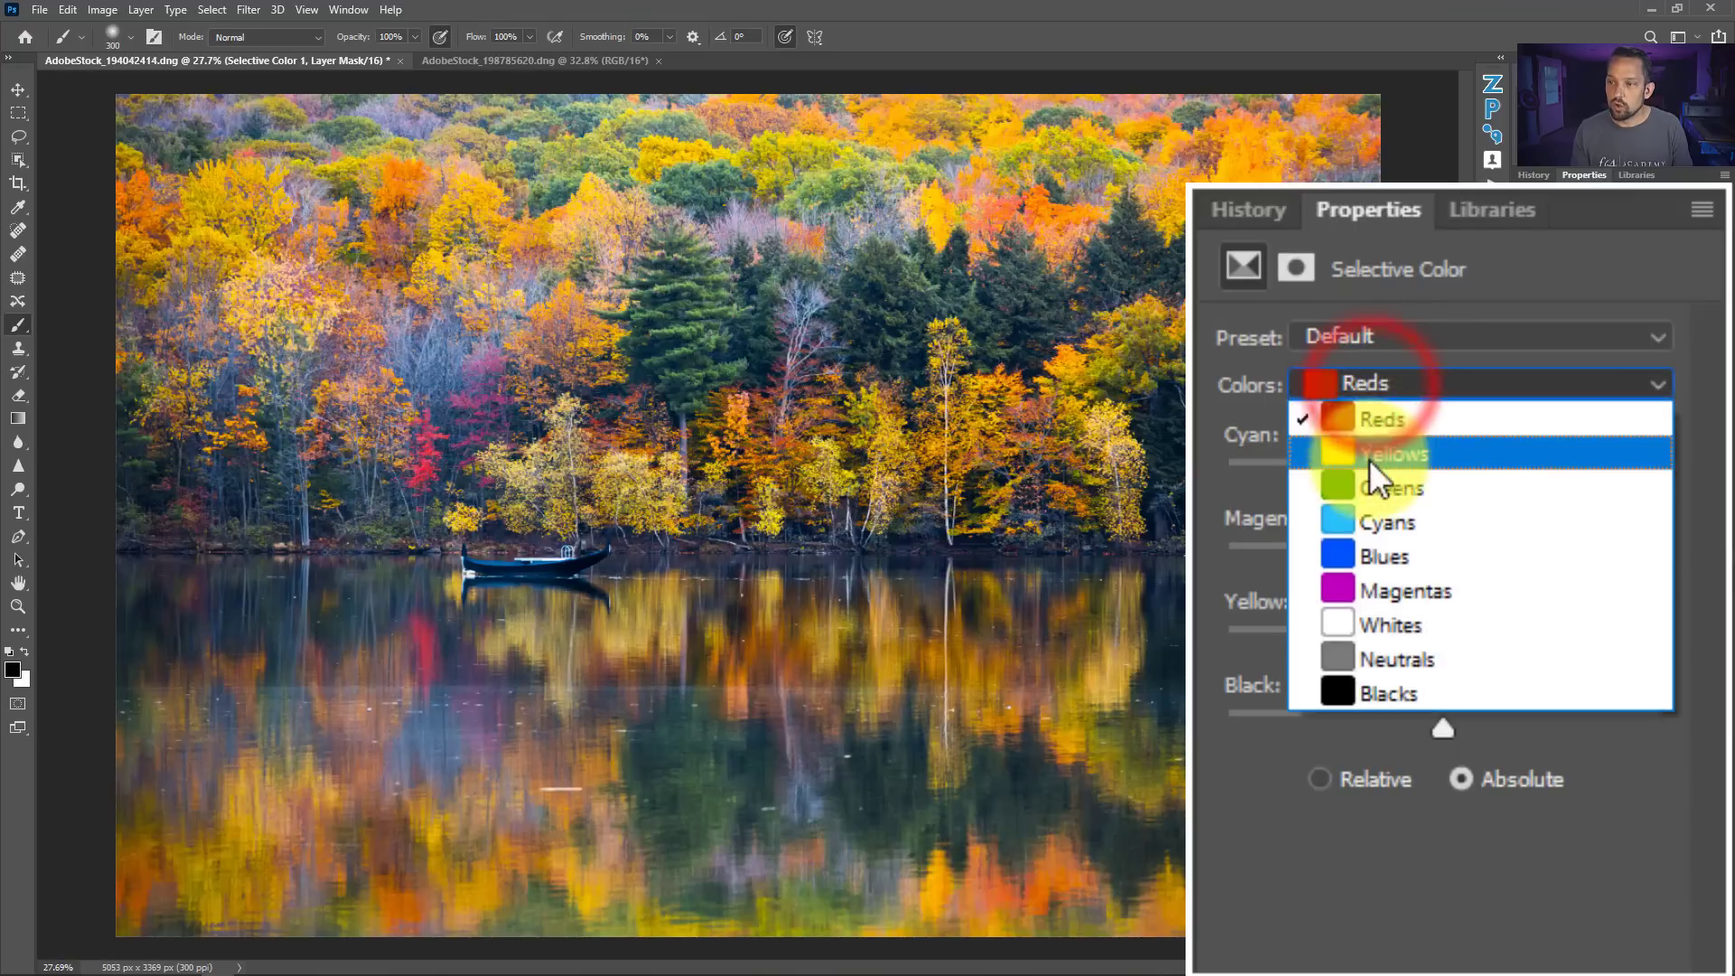
left_click(1369, 424)
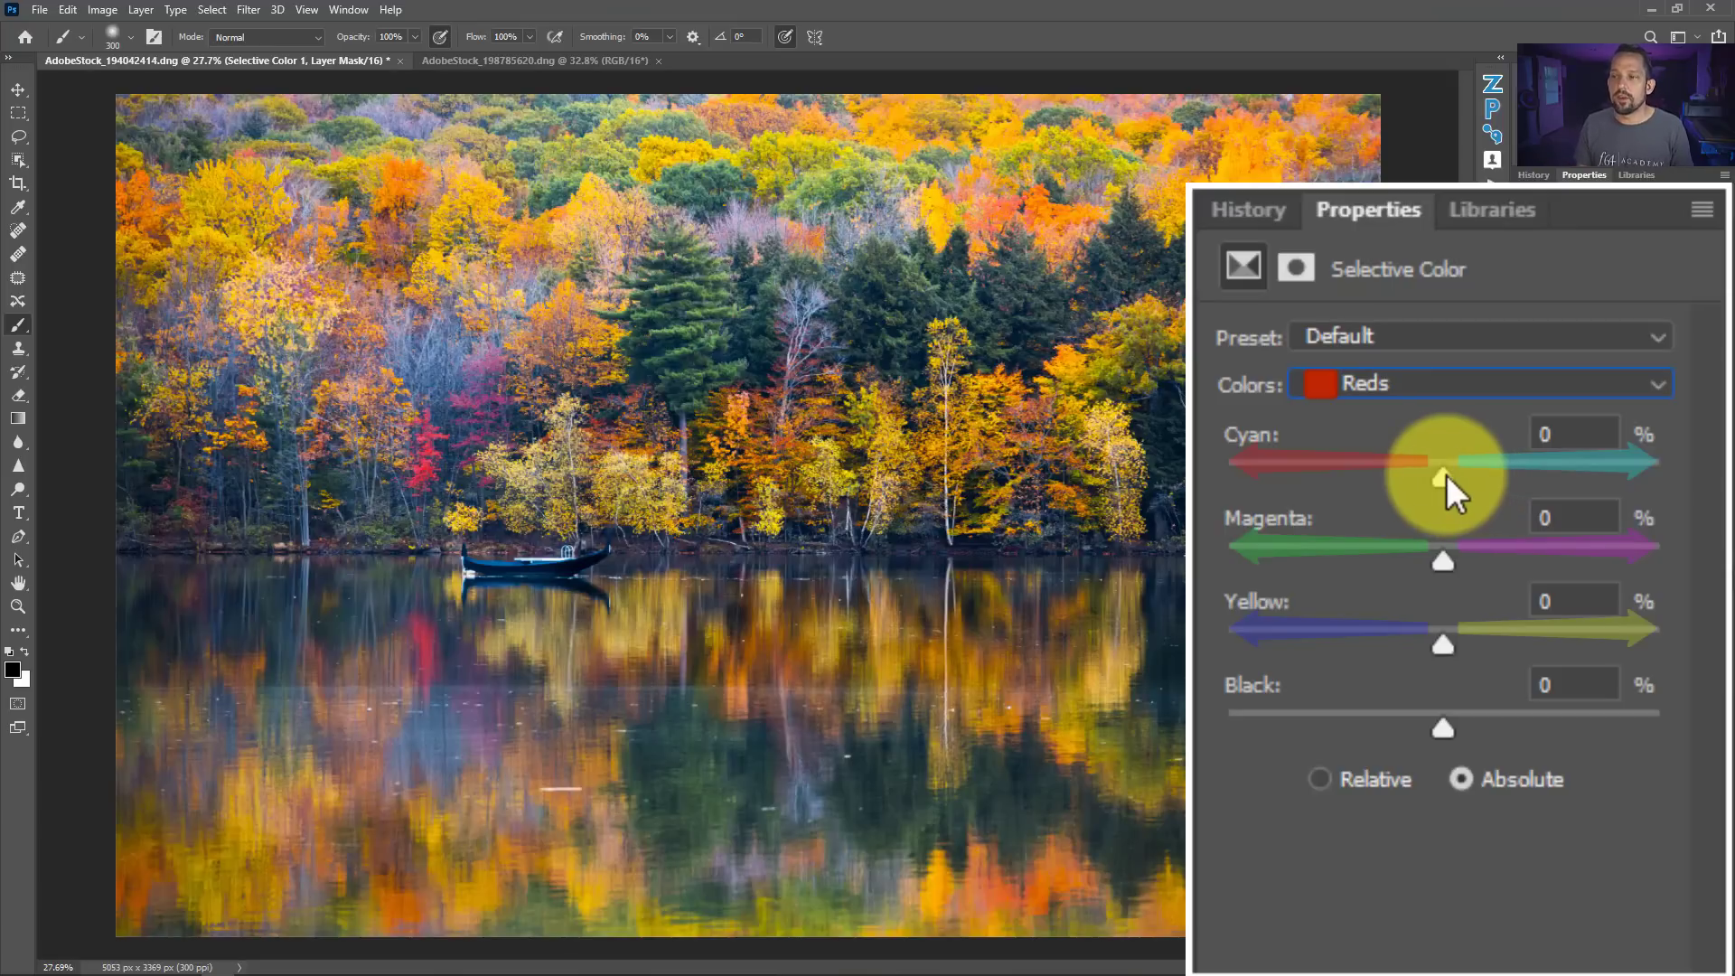
left_click_drag(1444, 479, 1388, 492)
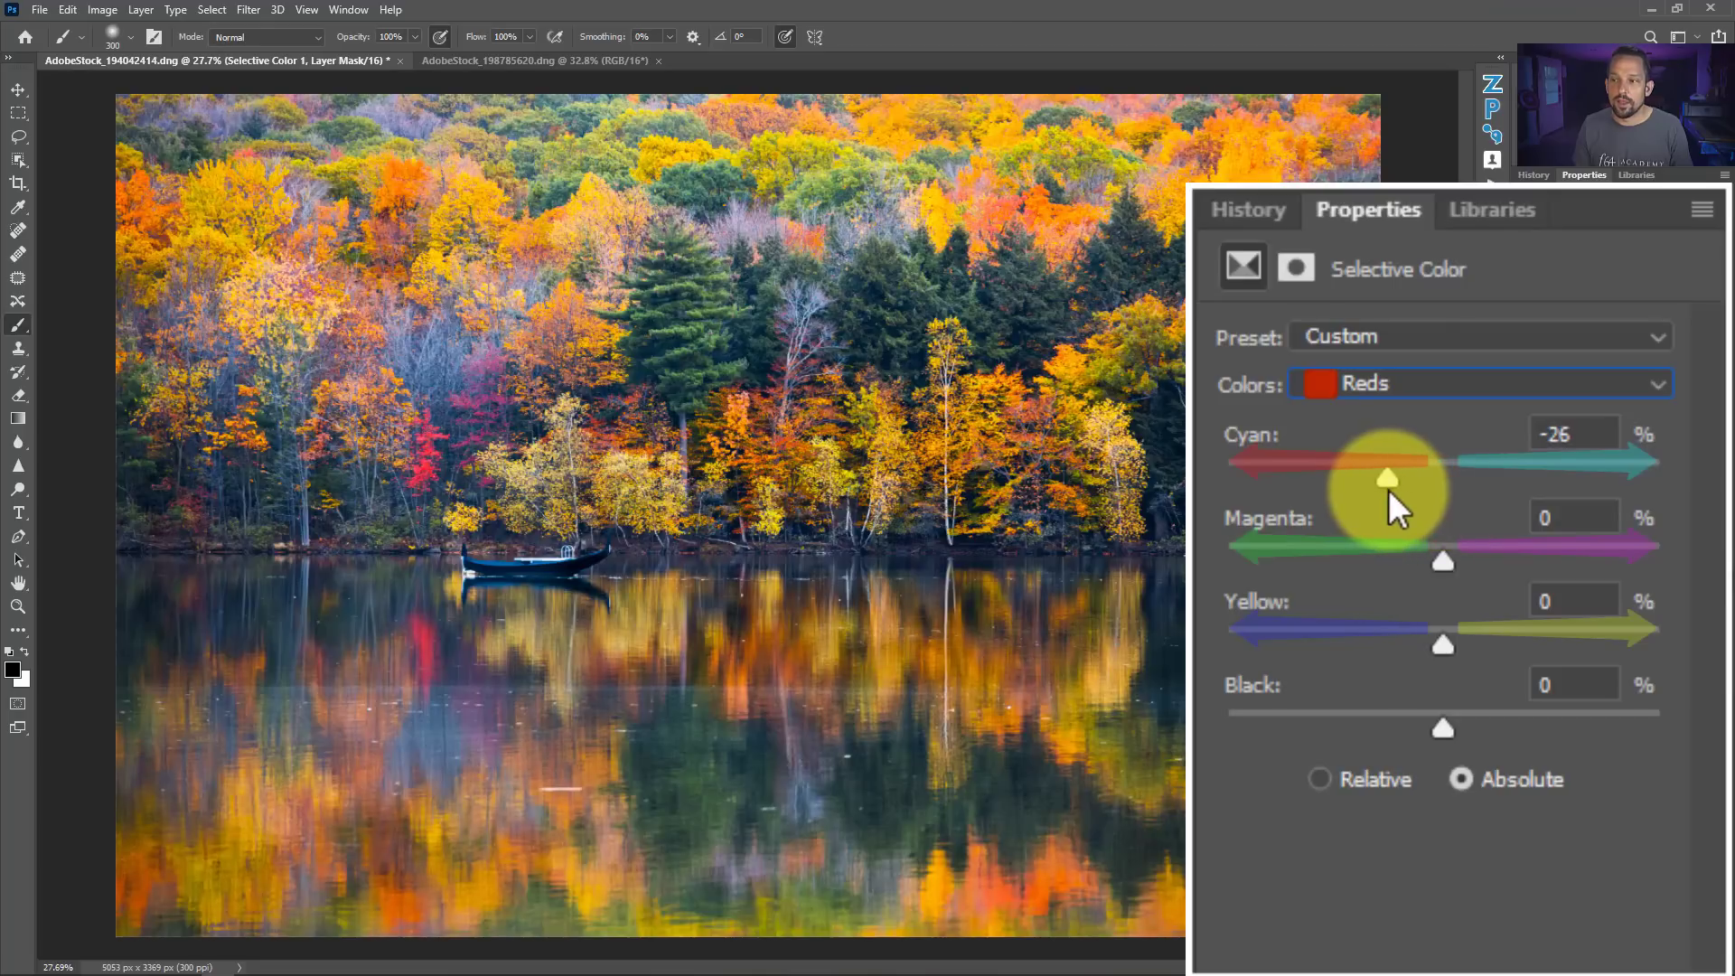
mouse_move(1446, 558)
left_mouse_down()
mouse_move(1484, 564)
mouse_move(1317, 562)
mouse_move(1467, 569)
left_mouse_up()
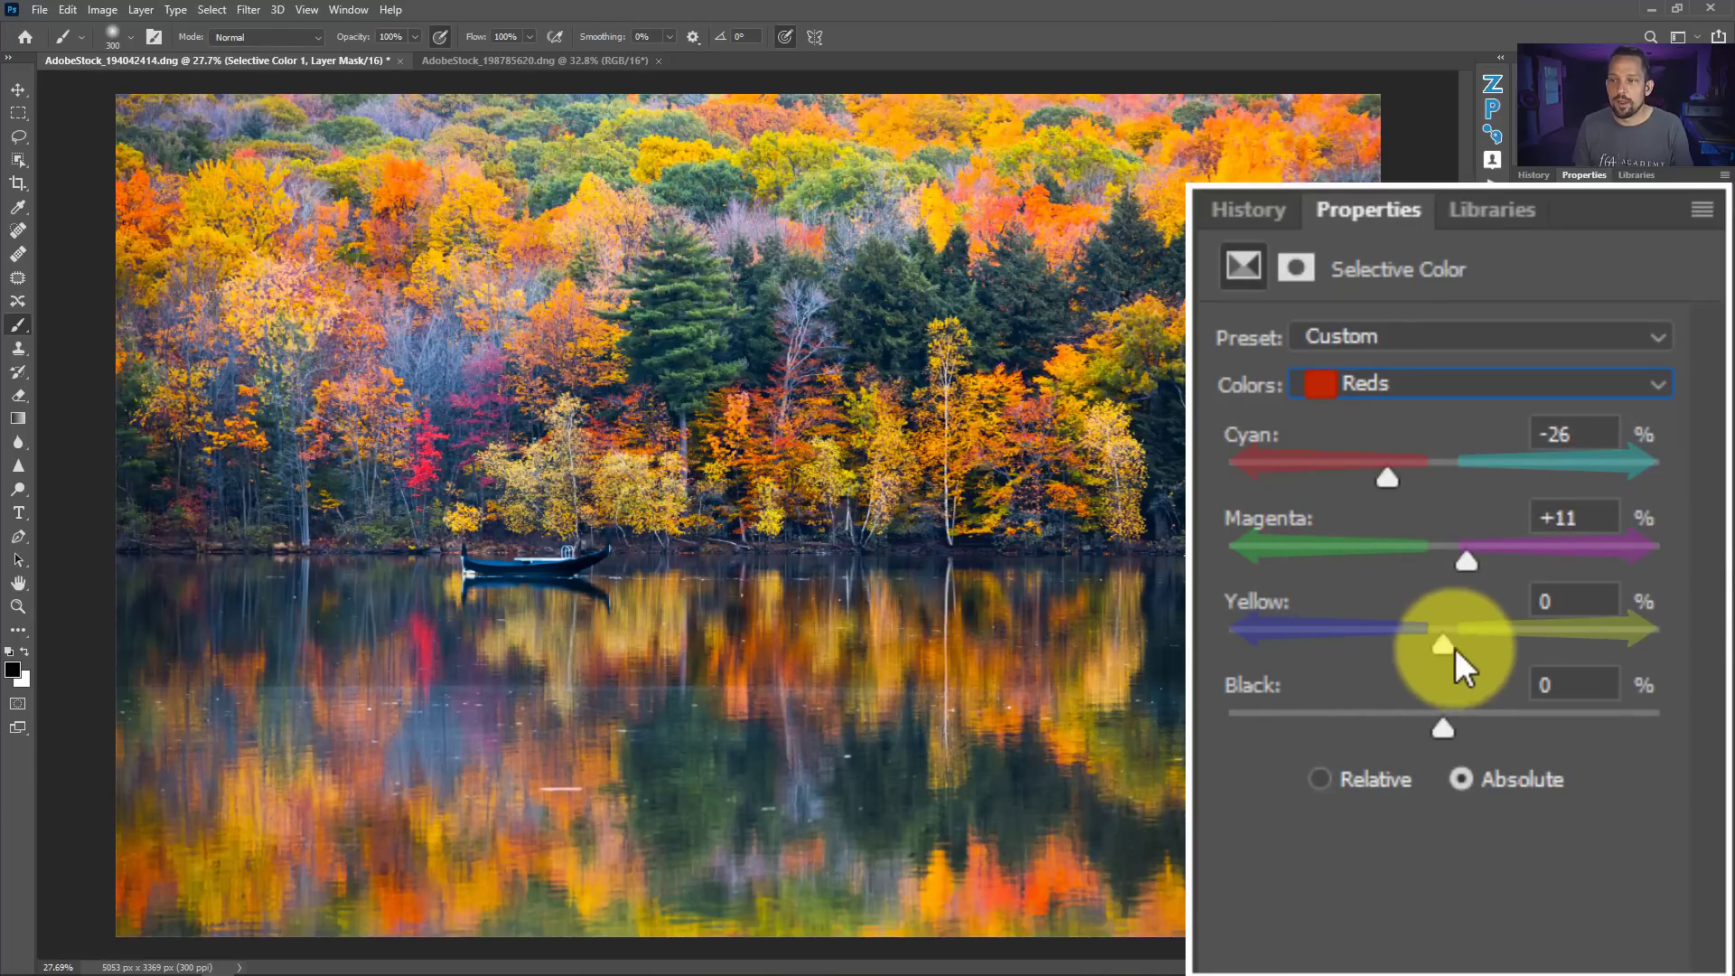
left_click_drag(1439, 644, 1477, 643)
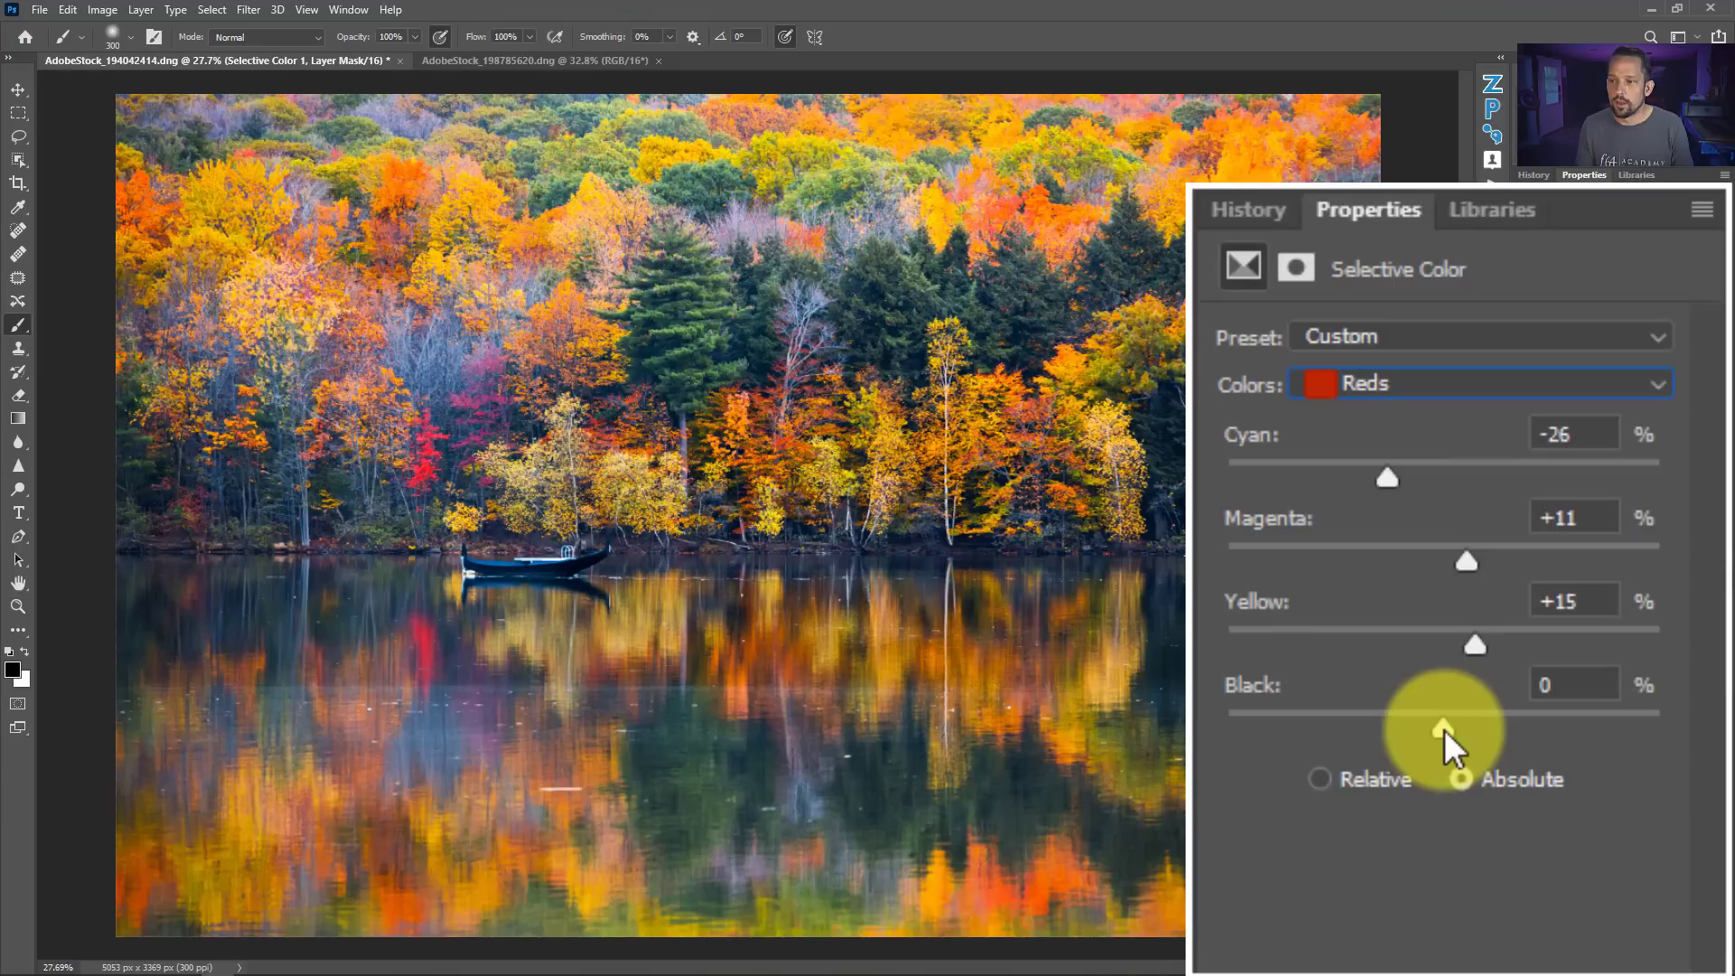
mouse_move(1450, 728)
left_mouse_down()
mouse_move(1402, 723)
mouse_move(1506, 715)
mouse_move(1421, 710)
left_mouse_up()
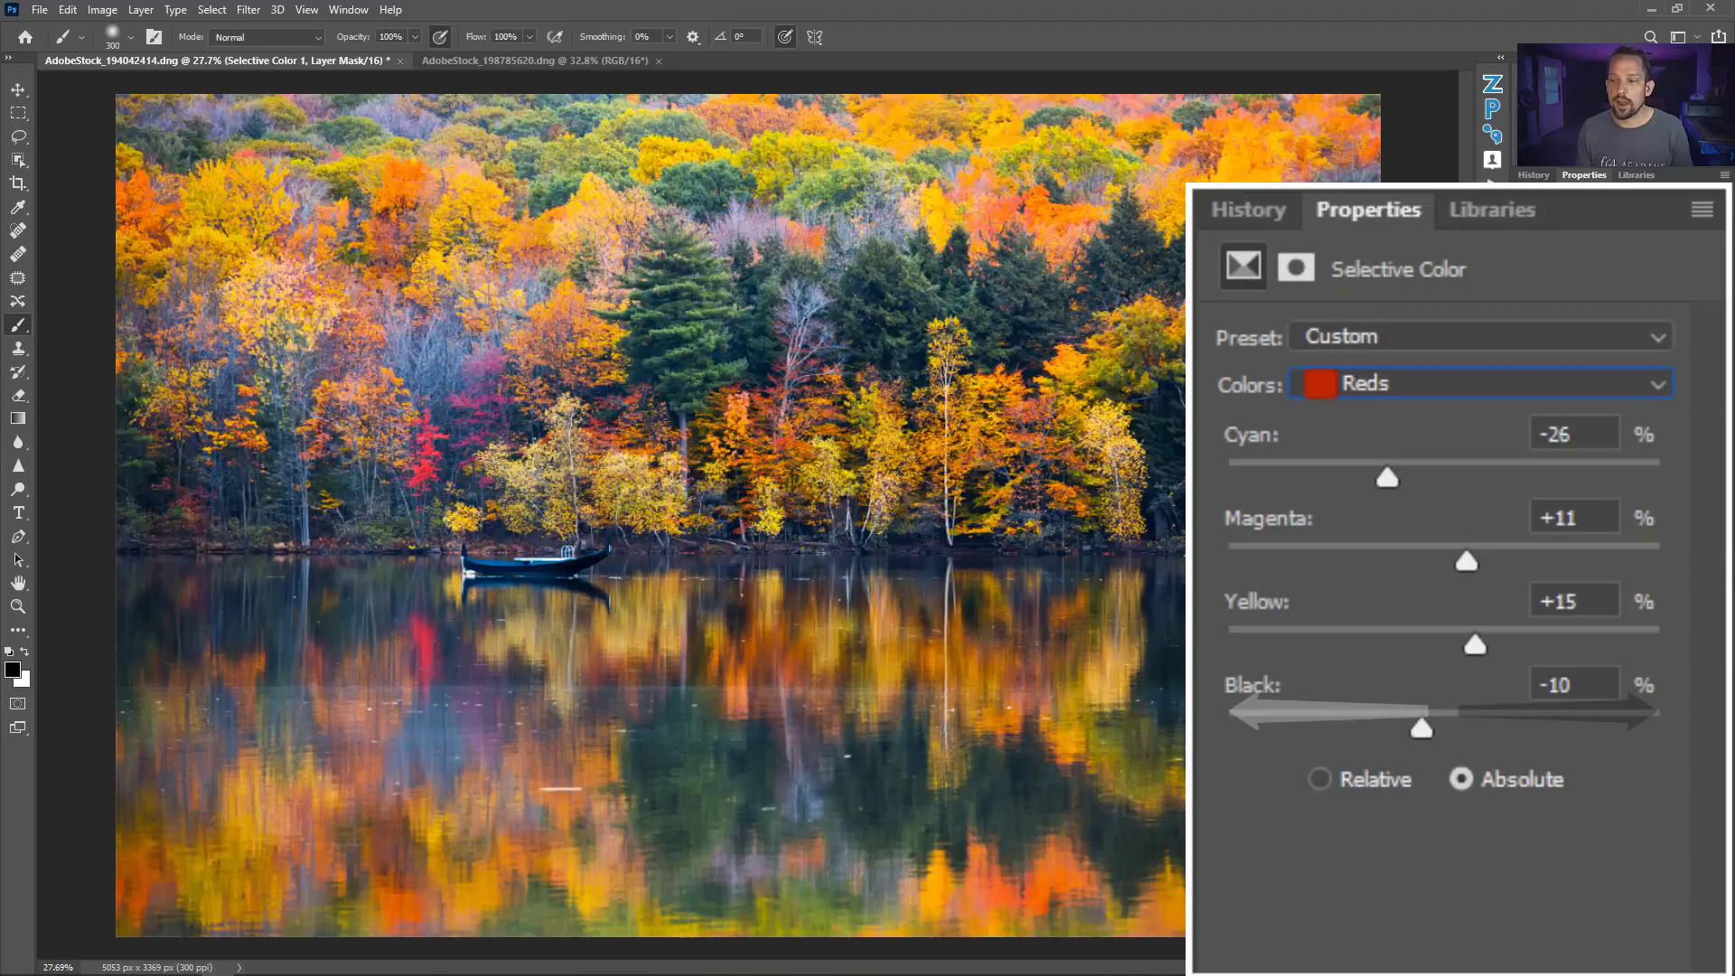
left_click_drag(1420, 721, 1413, 719)
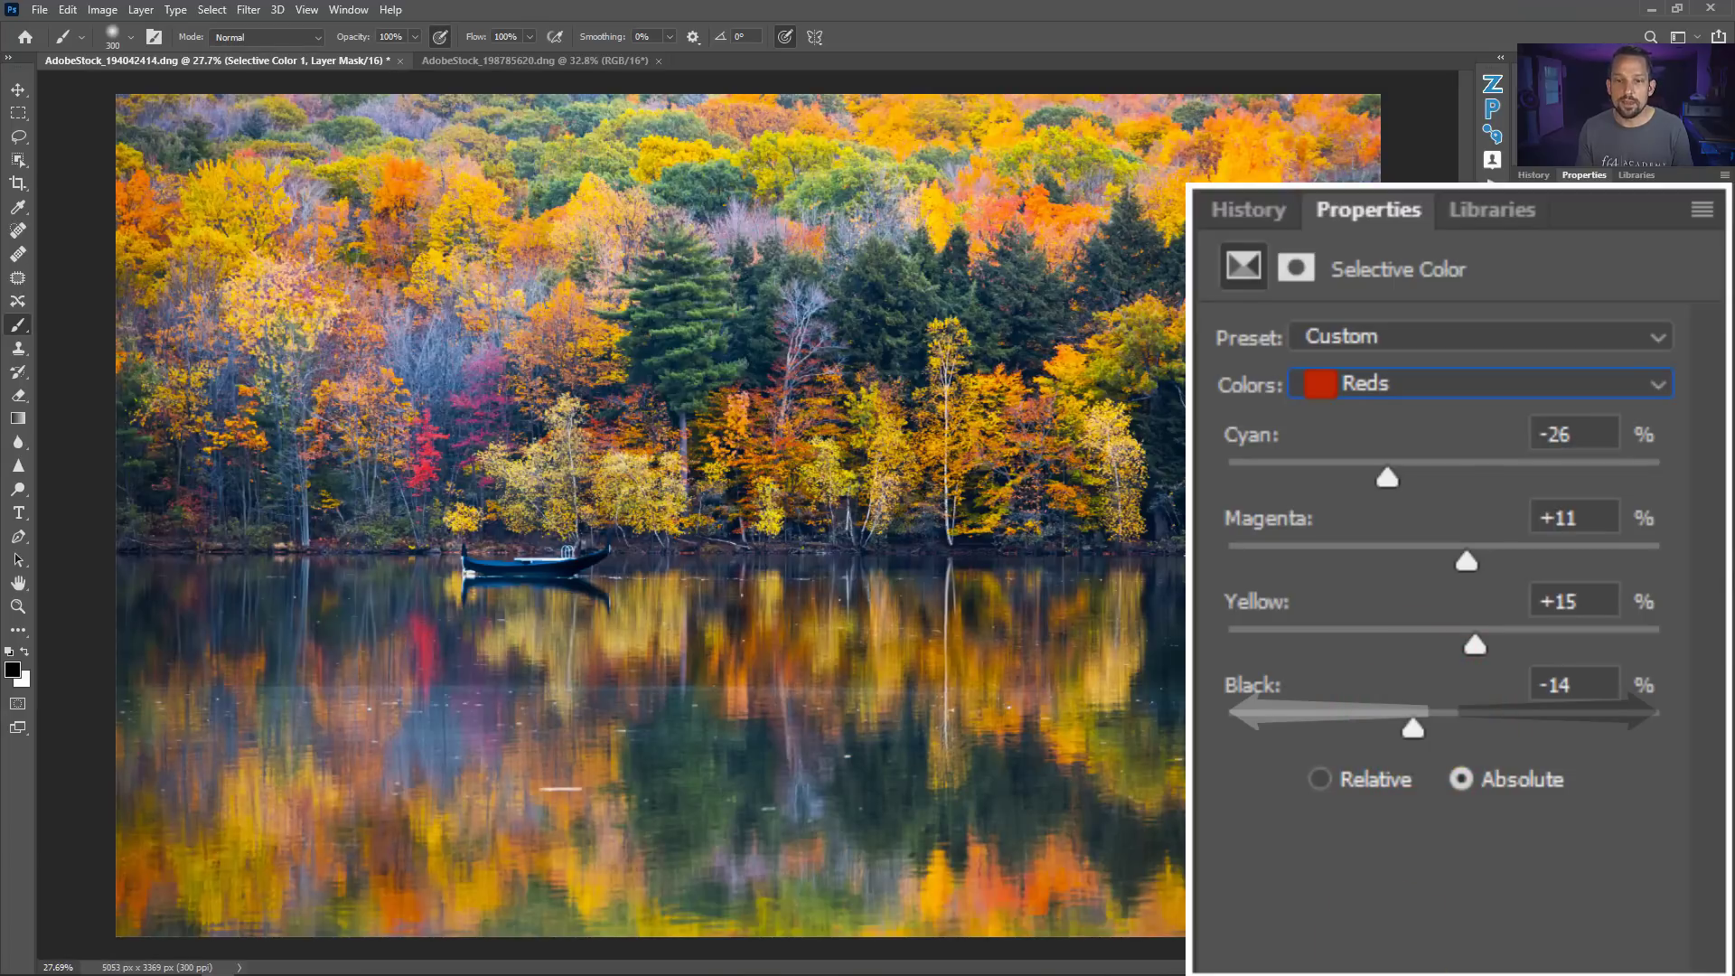
mouse_move(1424, 723)
left_mouse_down()
mouse_move(1542, 725)
mouse_move(1402, 703)
mouse_move(1429, 703)
left_mouse_up()
Choose Yellows and set Cyan 0, Magenta +2, Yellow +16 and Black -1
left_click(1346, 397)
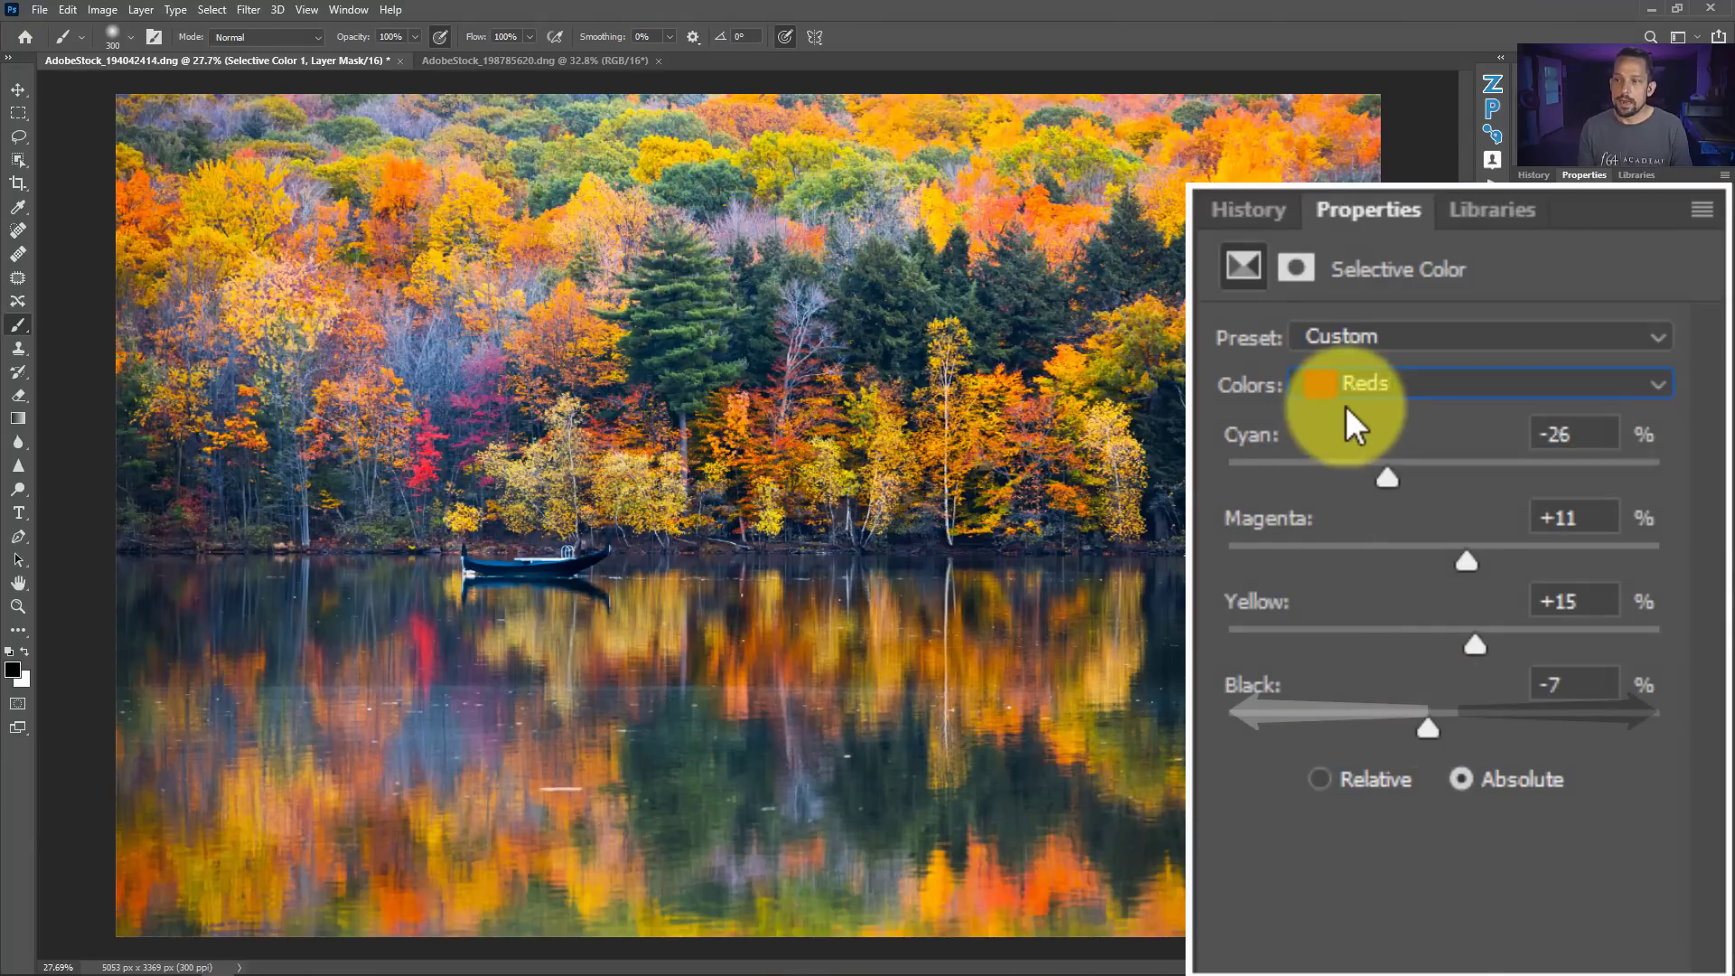
left_click(1357, 452)
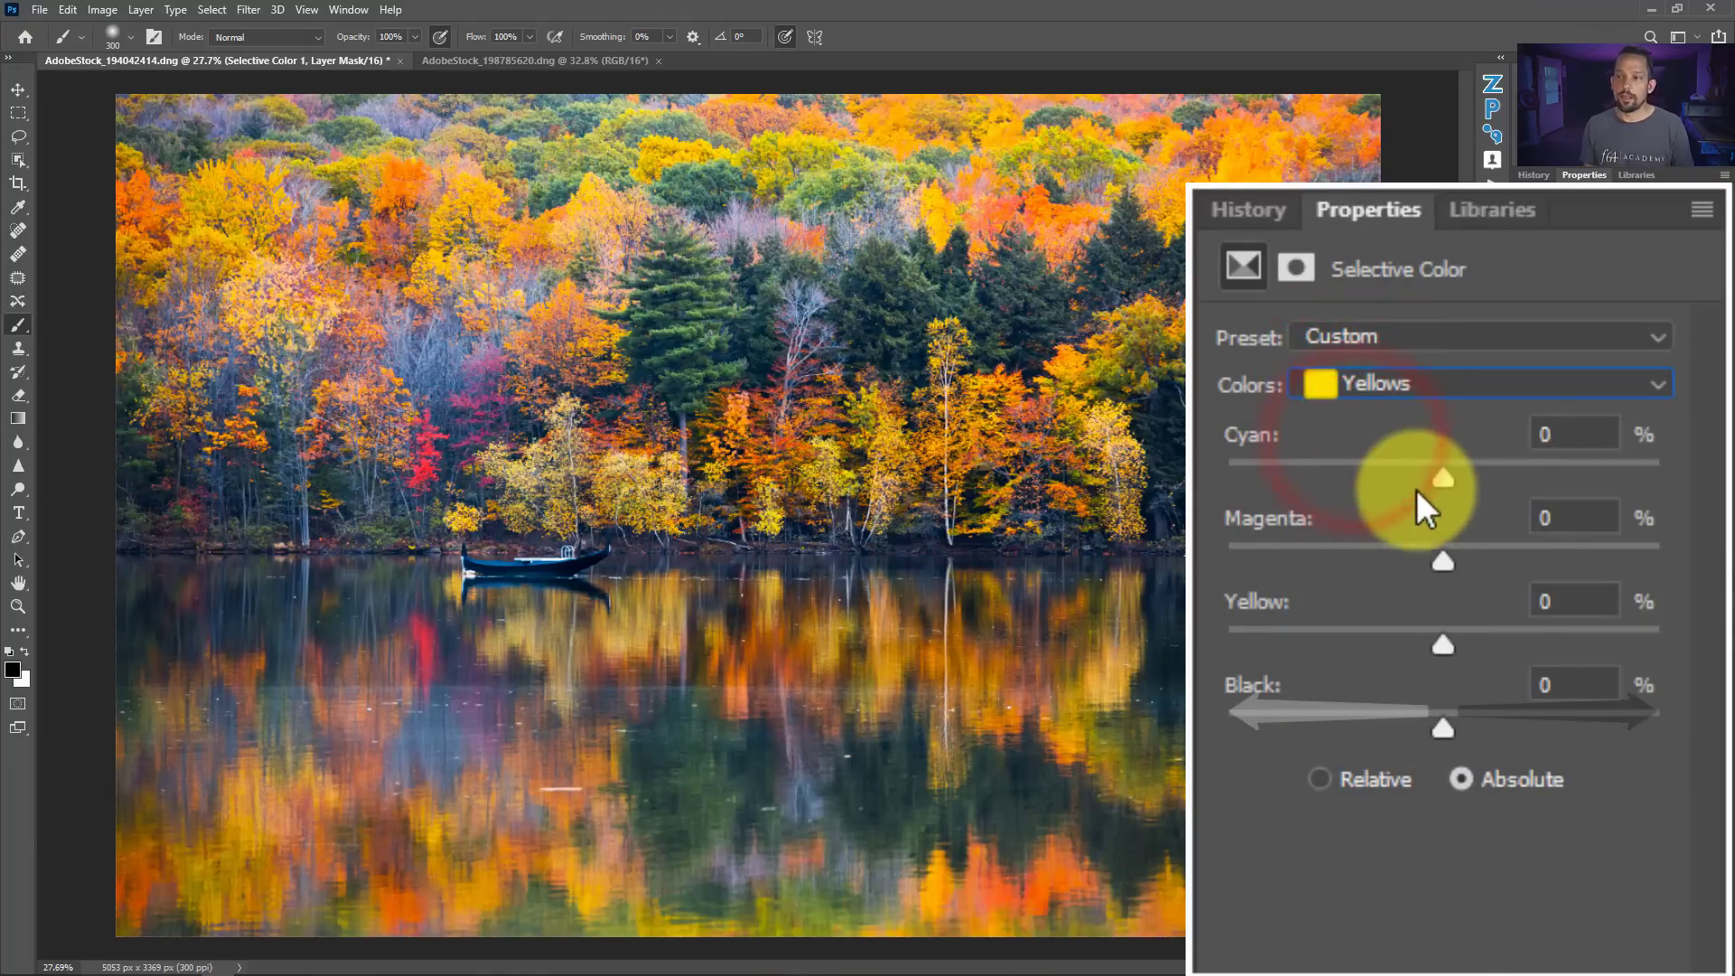
mouse_move(1450, 472)
left_mouse_down()
mouse_move(1703, 465)
mouse_move(1409, 486)
mouse_move(1449, 485)
left_mouse_up()
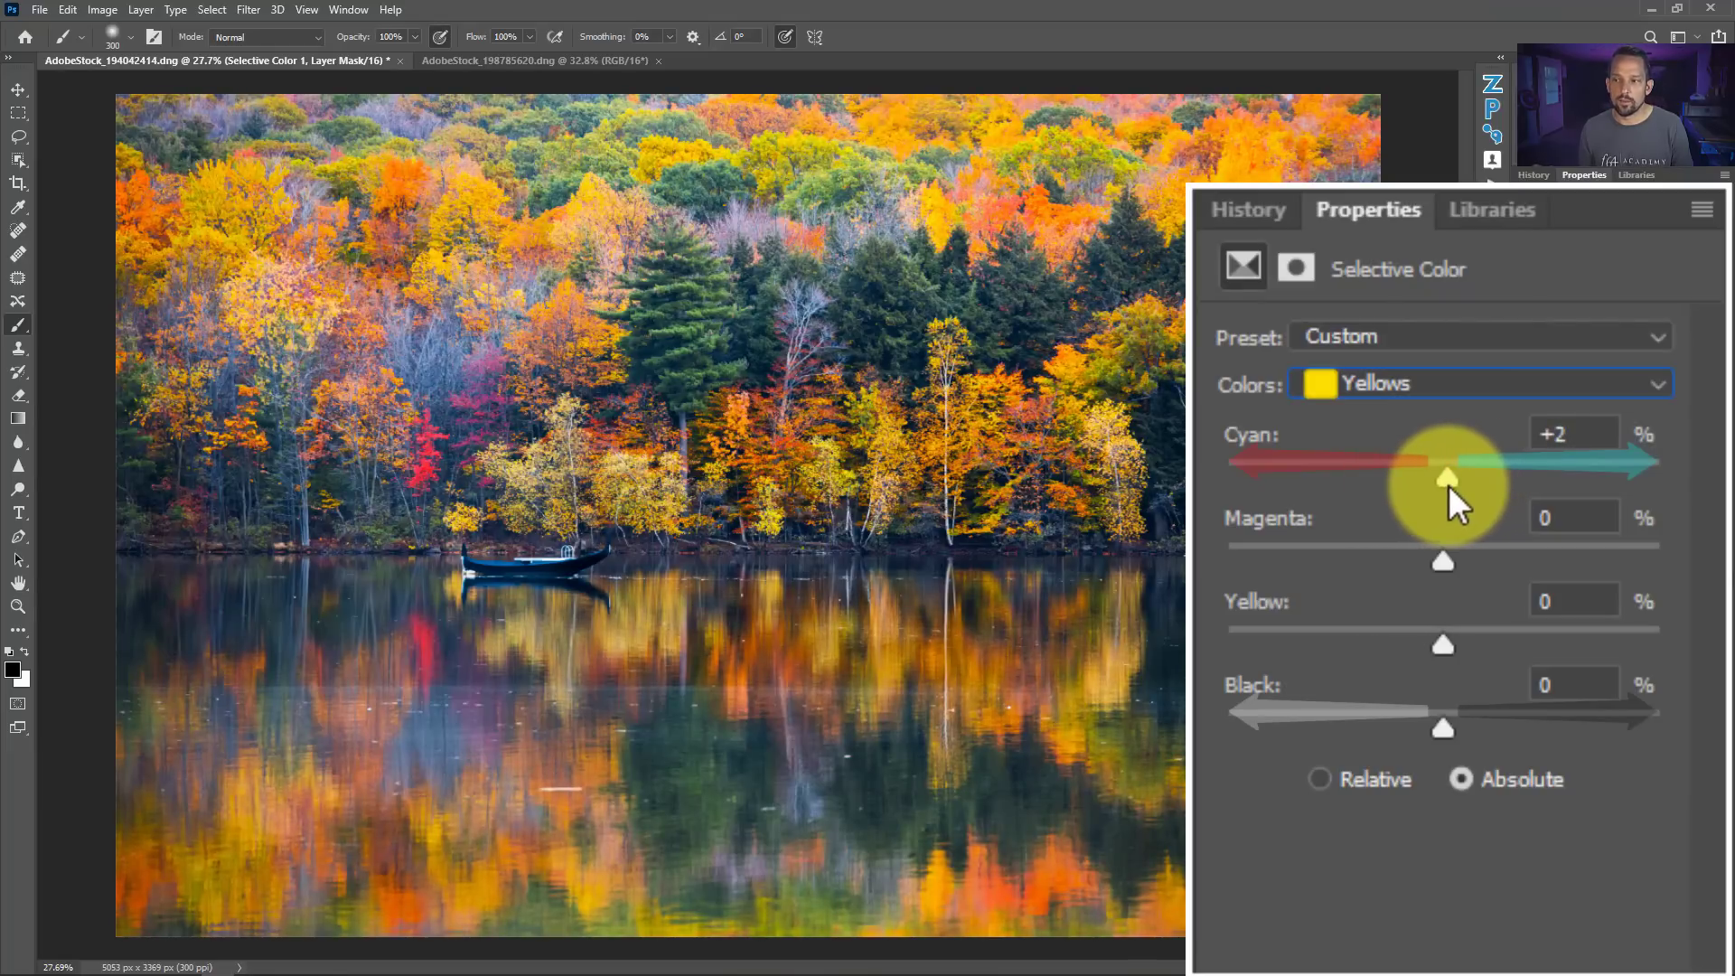
left_click(1576, 434)
type("0")
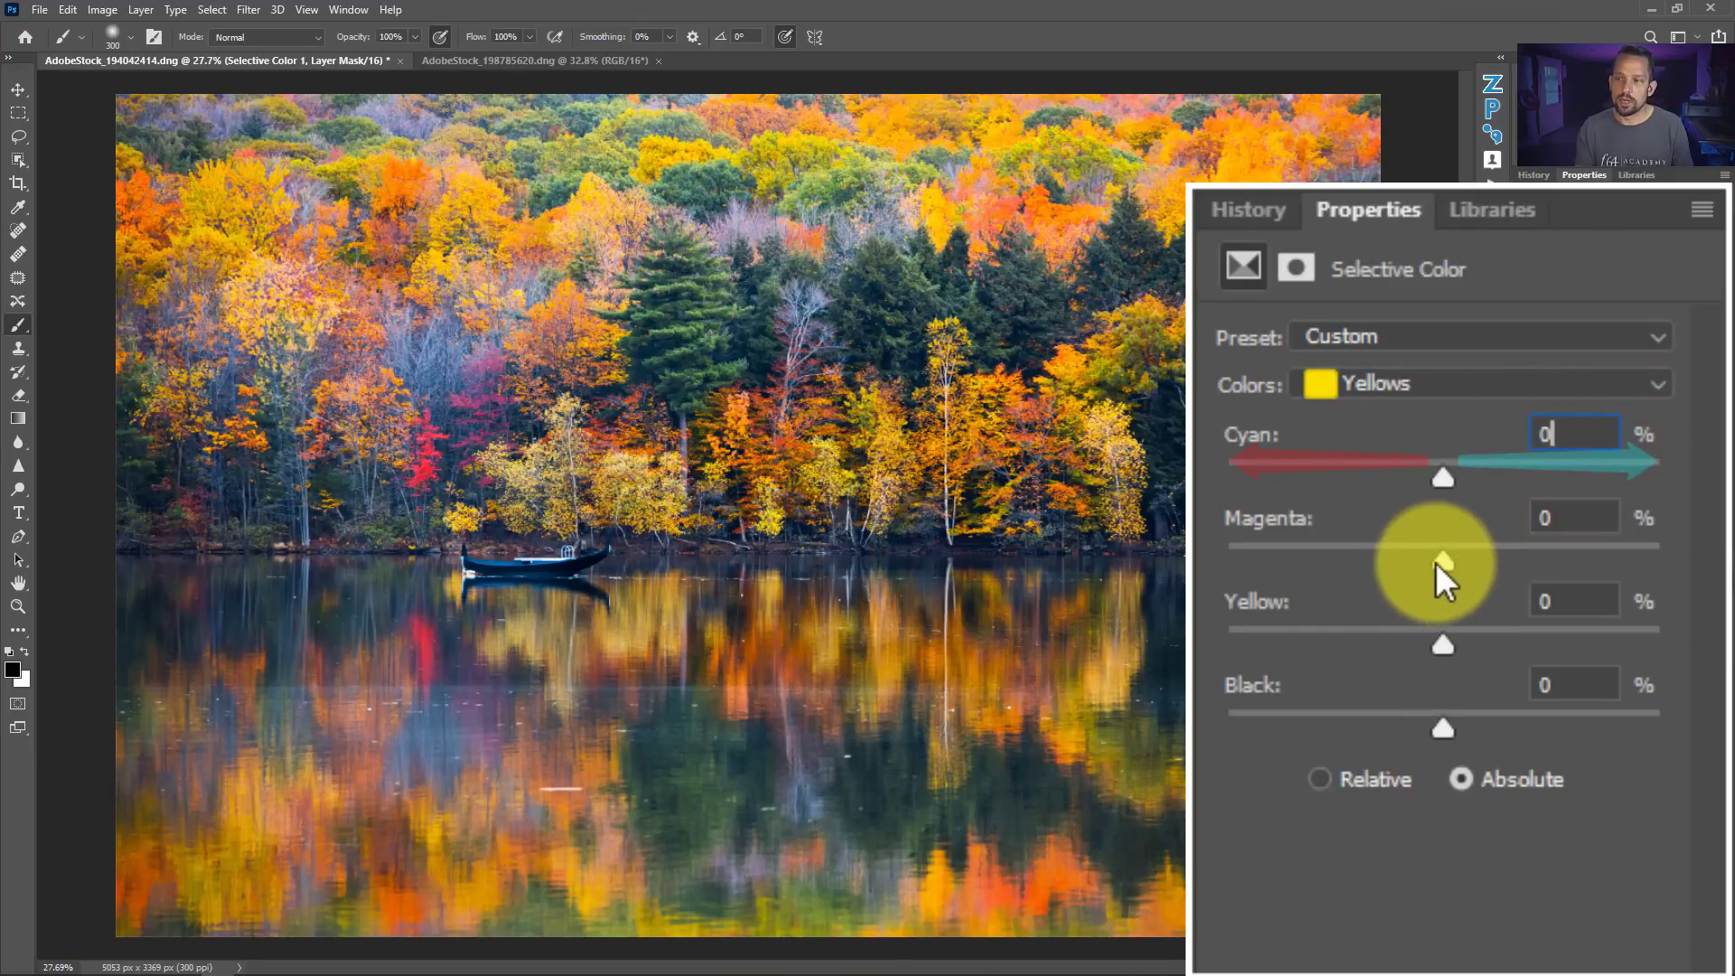
left_click(1440, 562)
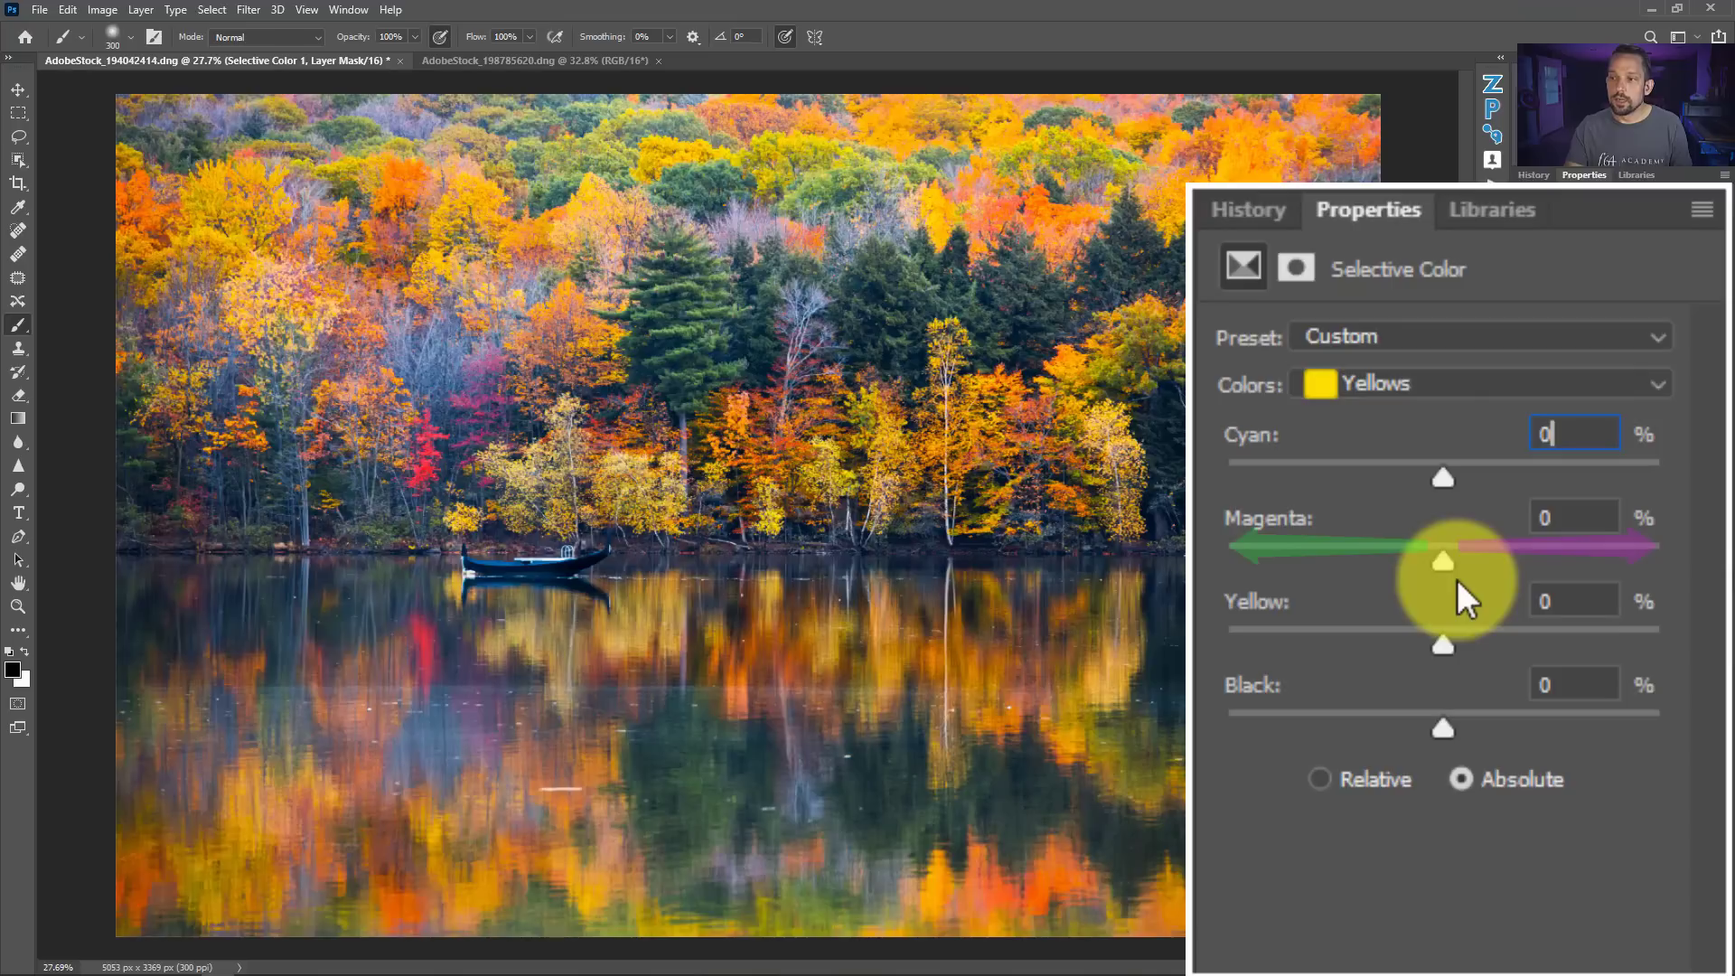
mouse_move(1450, 562)
left_mouse_down()
mouse_move(1492, 557)
mouse_move(1462, 558)
left_mouse_up()
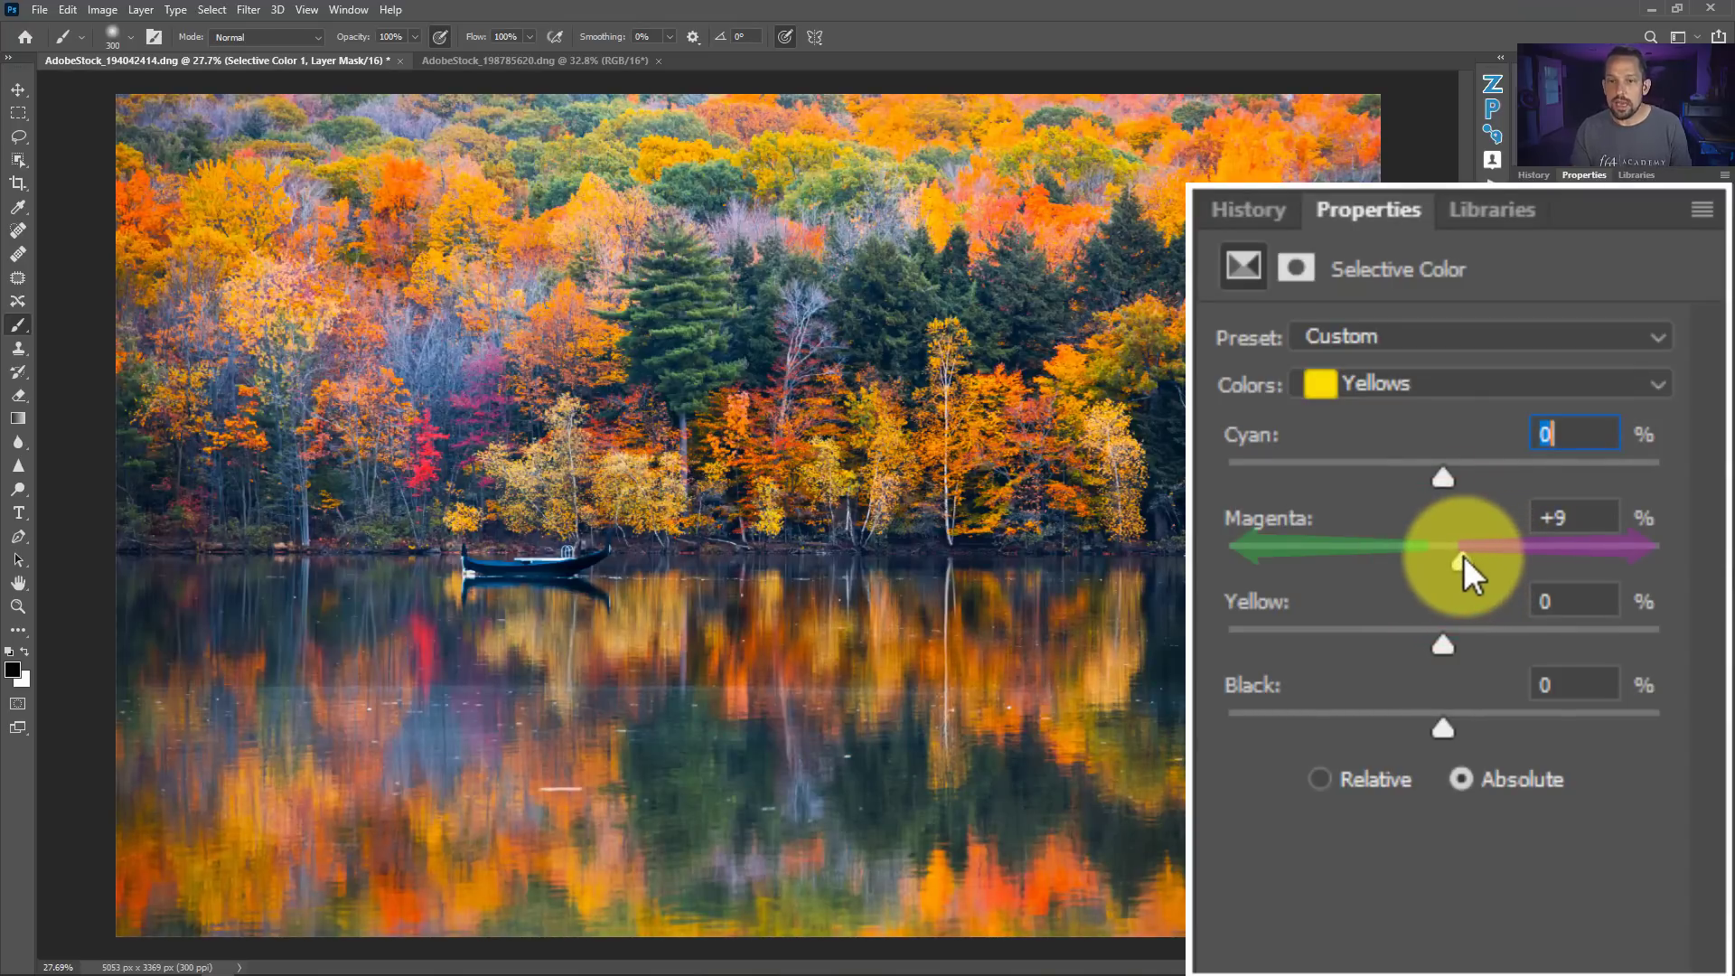
left_click_drag(1462, 555, 1424, 628)
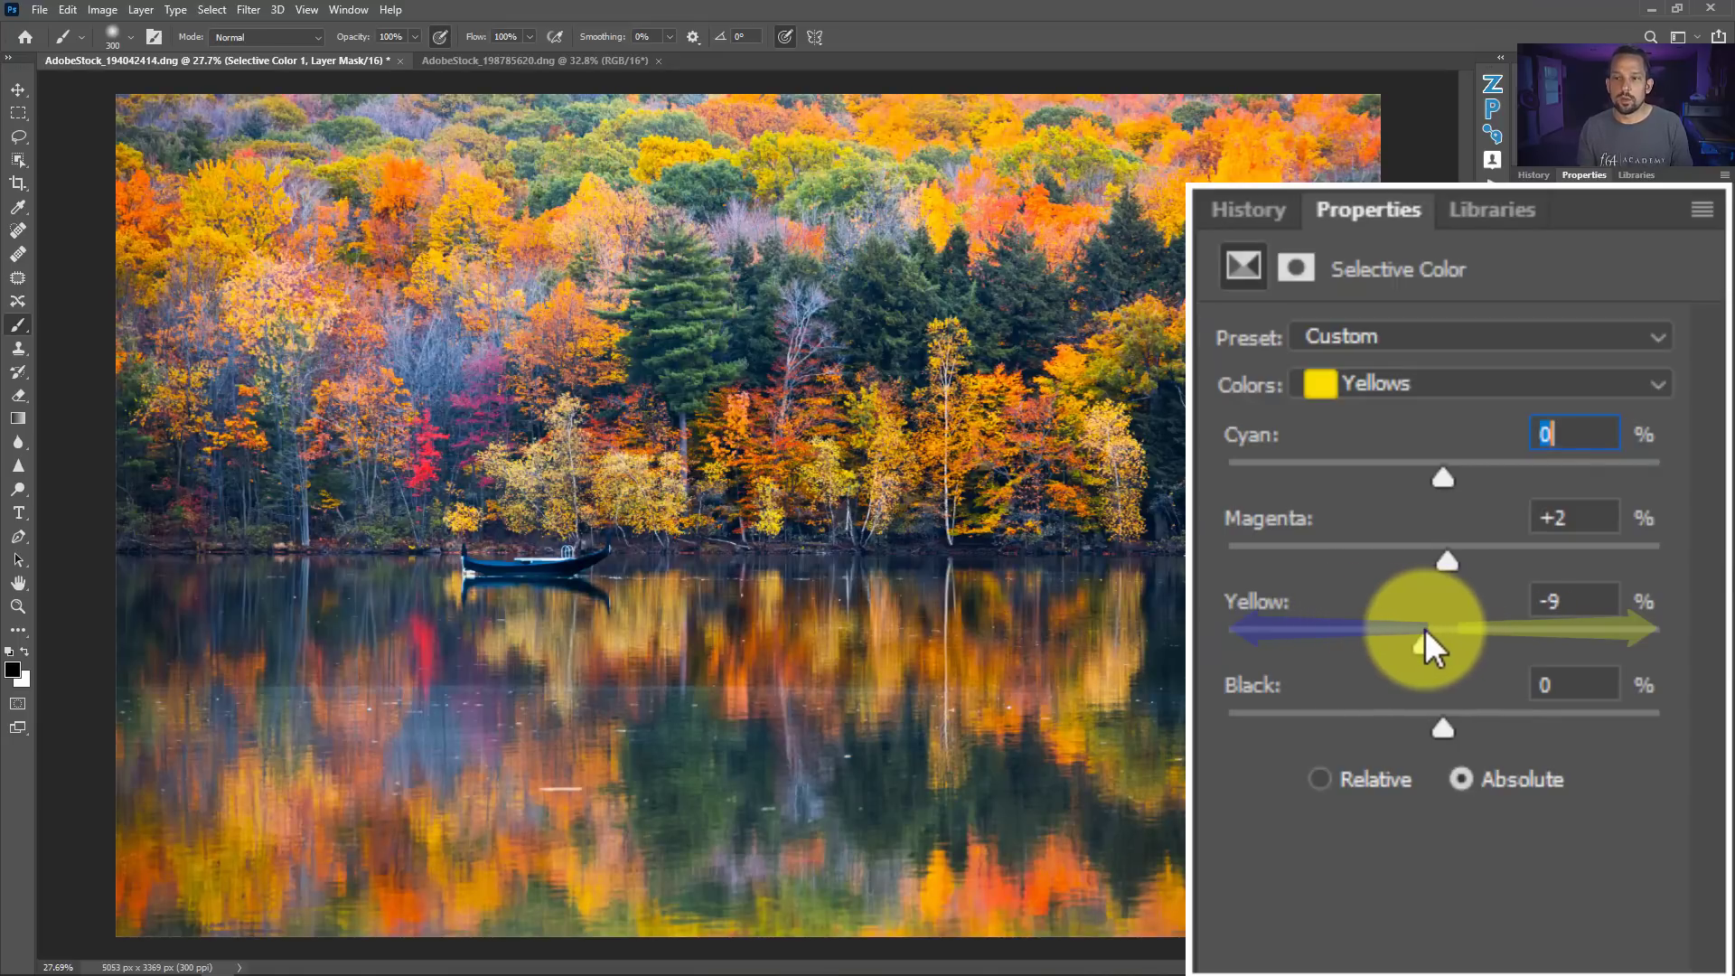
left_click_drag(1425, 634, 1466, 622)
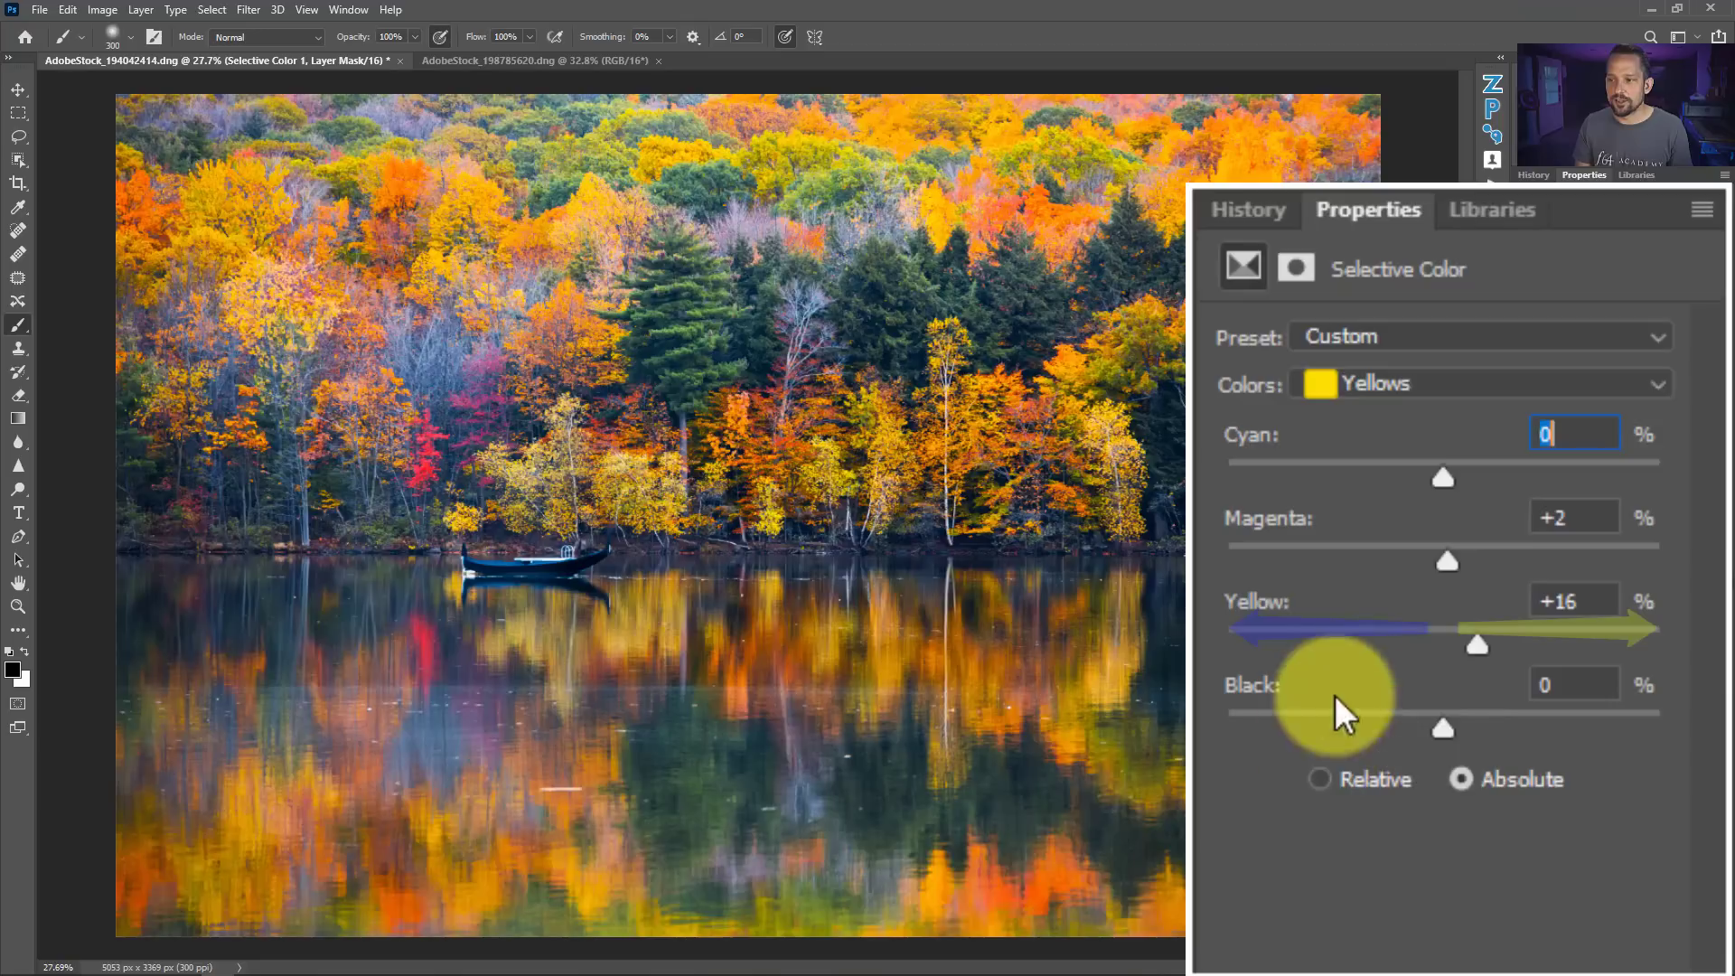
mouse_move(1442, 721)
left_mouse_down()
mouse_move(1480, 720)
mouse_move(1408, 729)
mouse_move(1483, 745)
mouse_move(1401, 739)
mouse_move(1442, 745)
left_mouse_up()
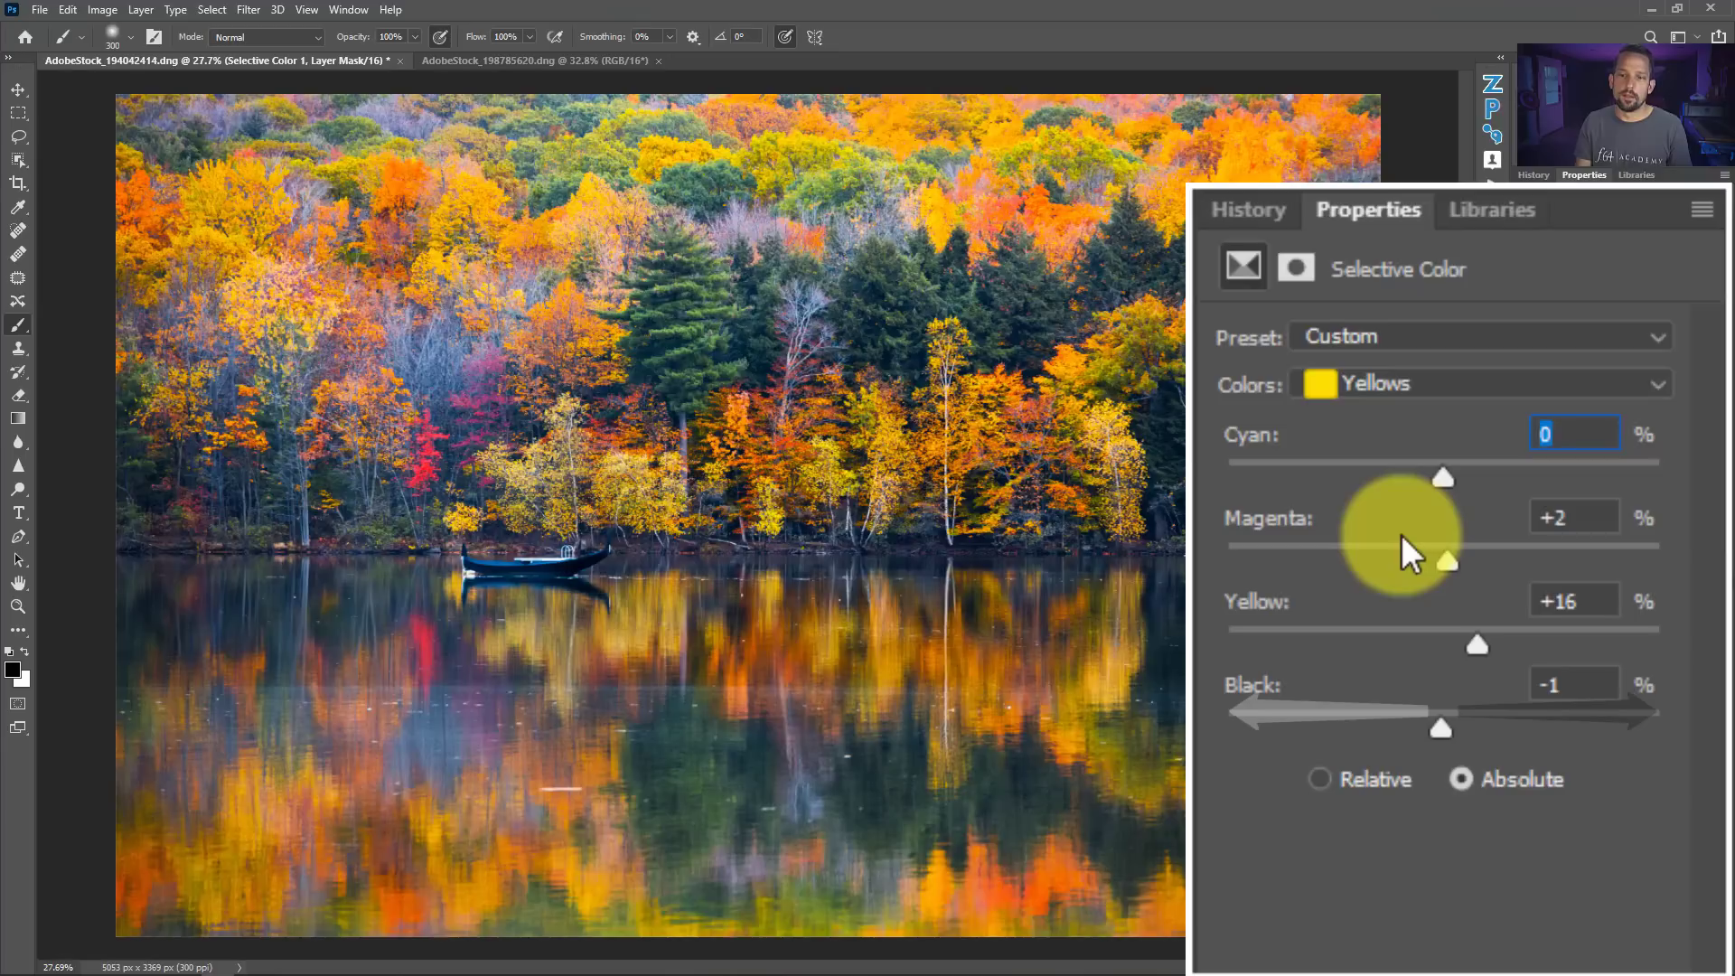
Choose Greens and set Cyan +36, Magenta -16, Yellow +16 and Black +39
left_click(1414, 382)
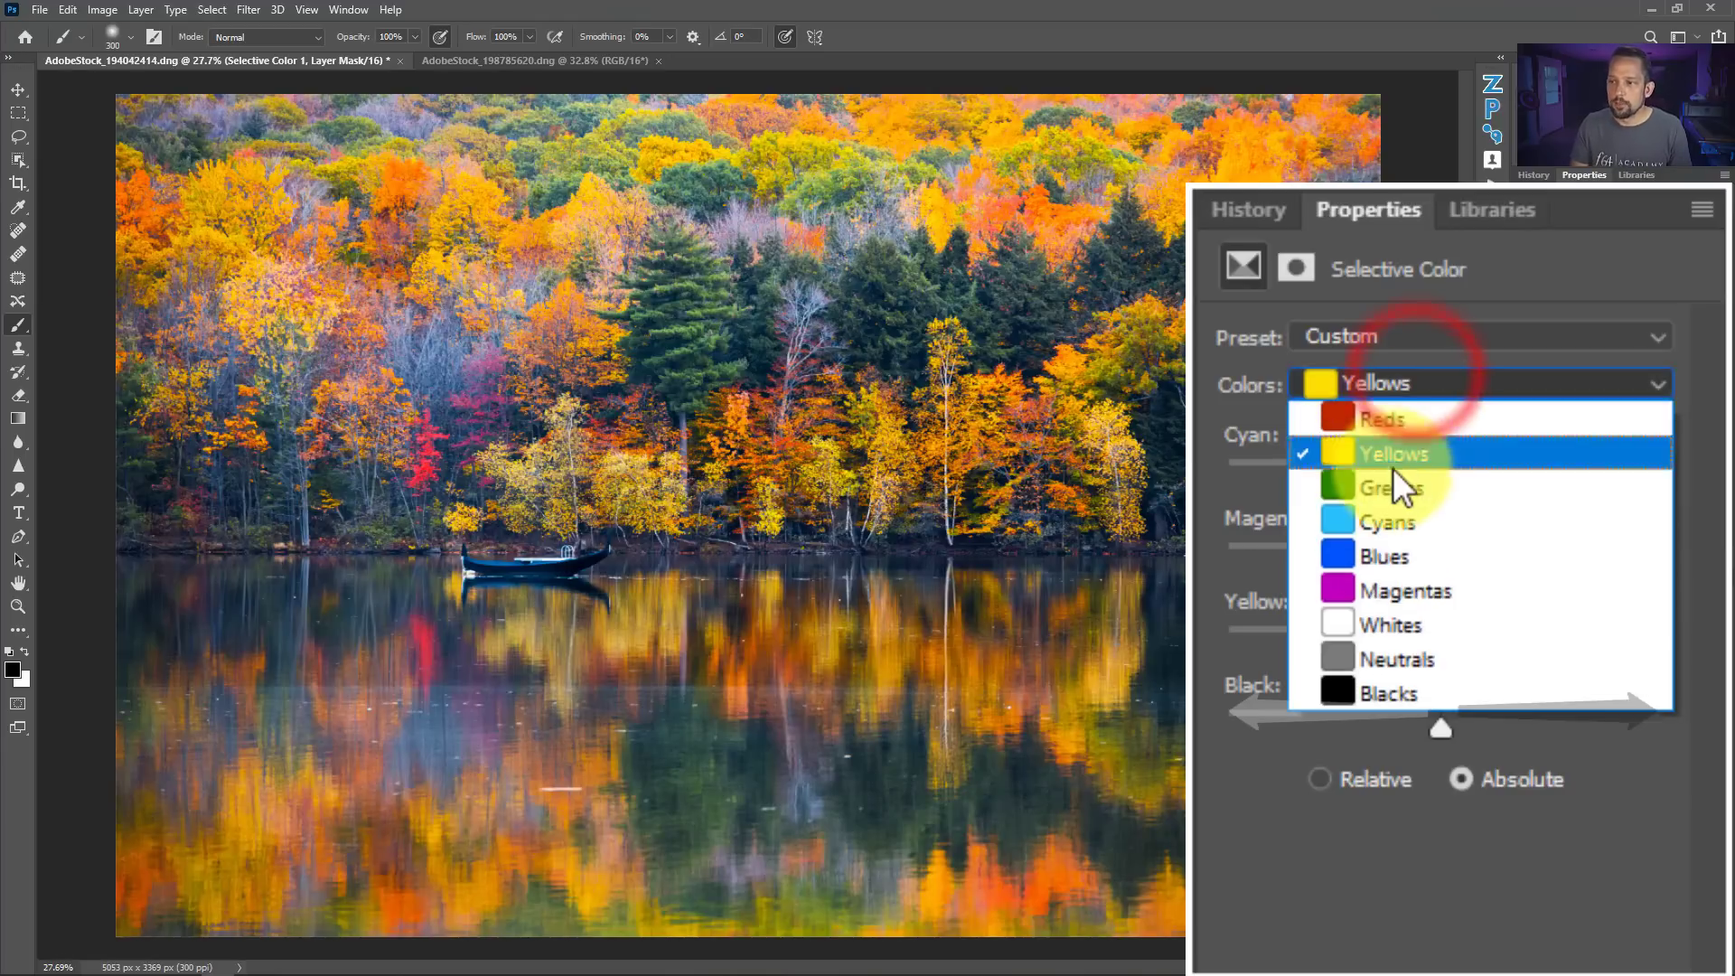
left_click(1391, 486)
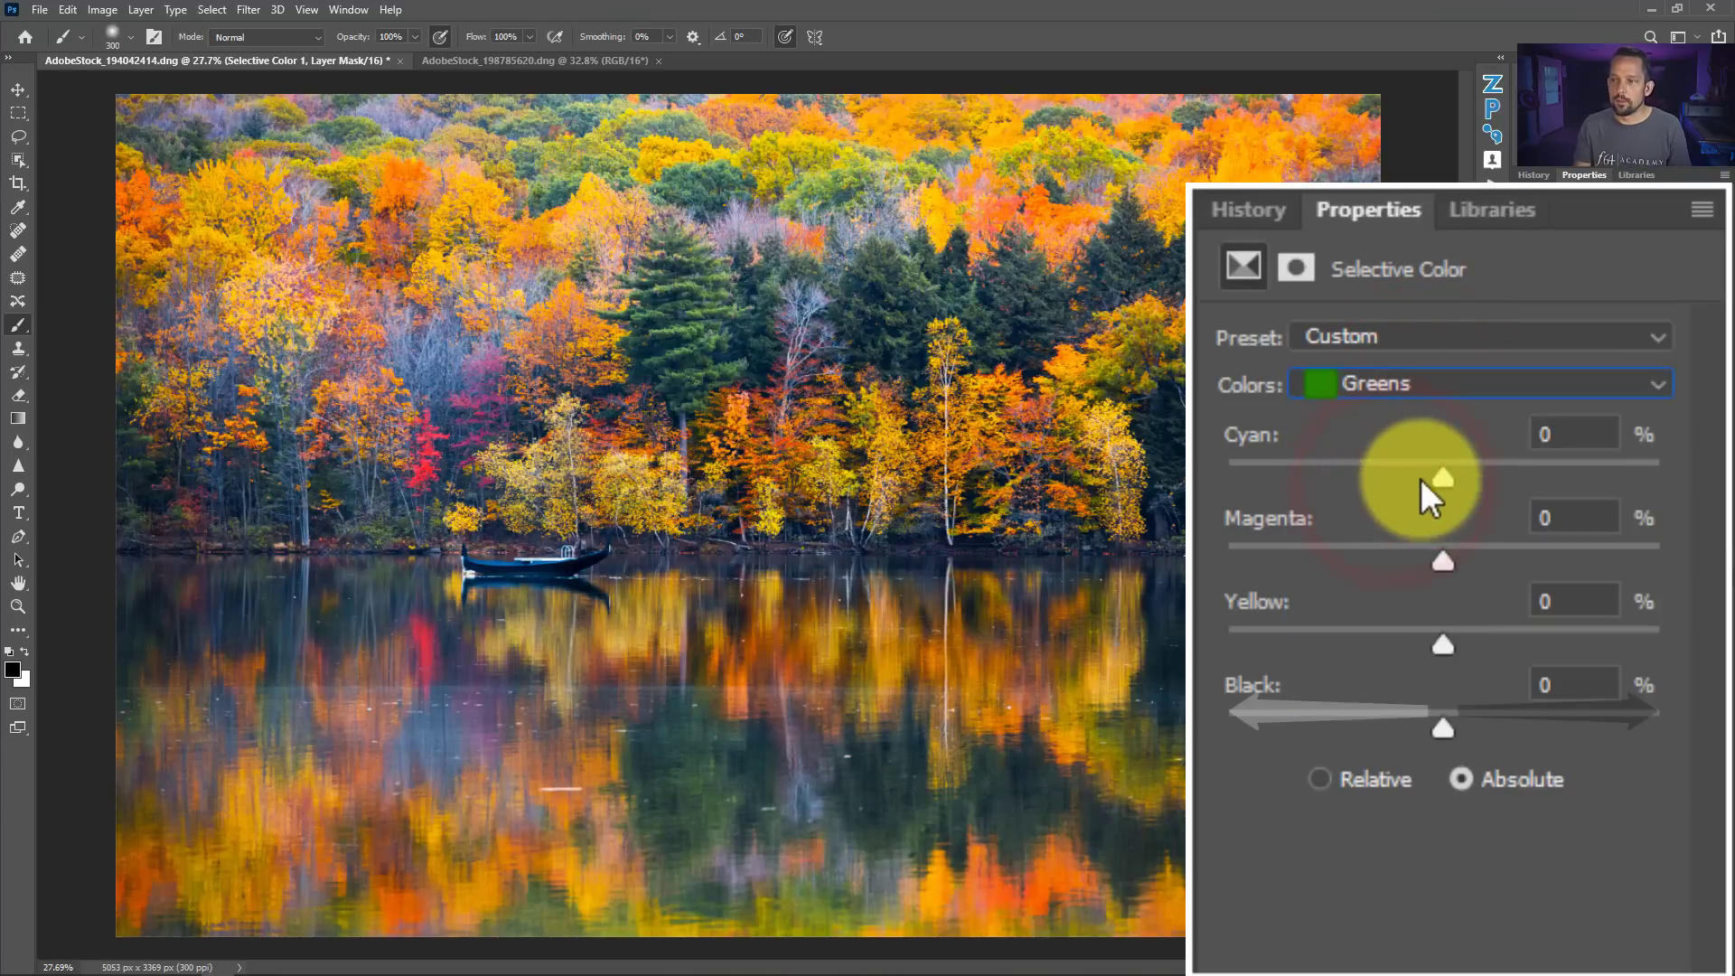
left_click_drag(1431, 473, 1521, 452)
mouse_move(1428, 562)
left_mouse_down()
mouse_move(1369, 545)
mouse_move(1604, 575)
mouse_move(1433, 561)
mouse_move(1522, 573)
mouse_move(1433, 561)
mouse_move(1509, 556)
mouse_move(1424, 560)
mouse_move(1523, 581)
mouse_move(1467, 594)
mouse_move(1410, 578)
left_mouse_up()
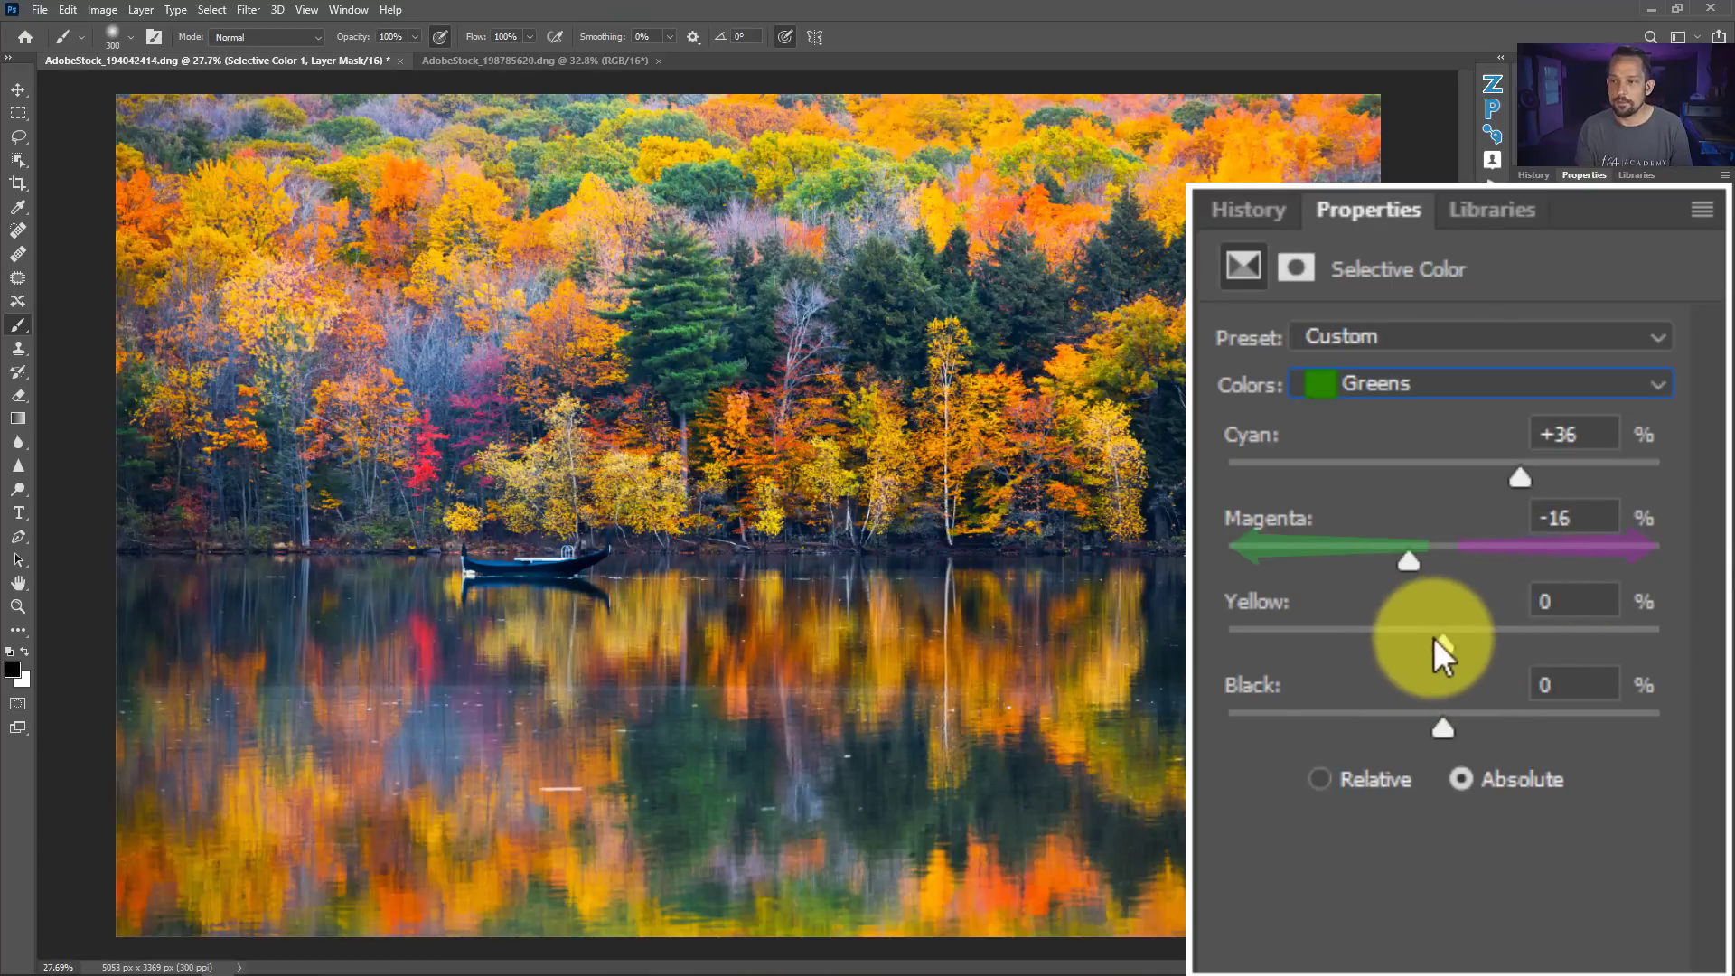
left_click_drag(1435, 636, 1482, 614)
left_click_drag(1446, 730, 1526, 720)
Toggle the Selective Color 1 and Hue/Saturation 1 layers to compare the lake photo's adjustments
left_click(1525, 688)
left_click(1525, 711)
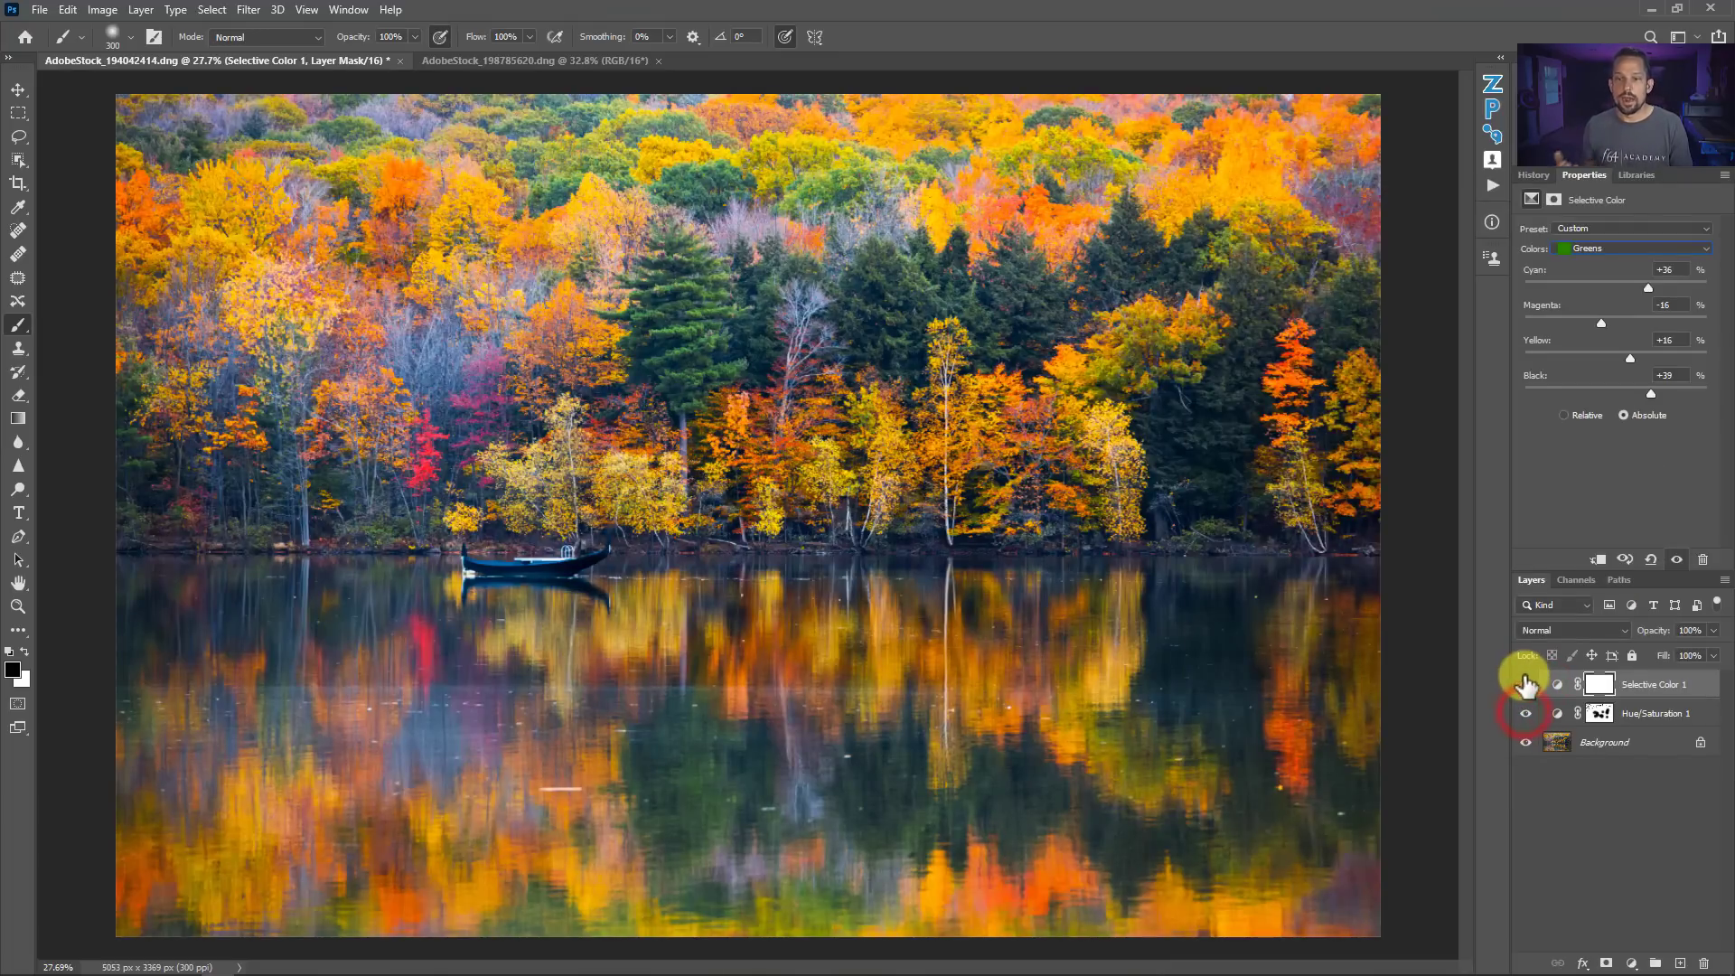
left_click(1526, 686)
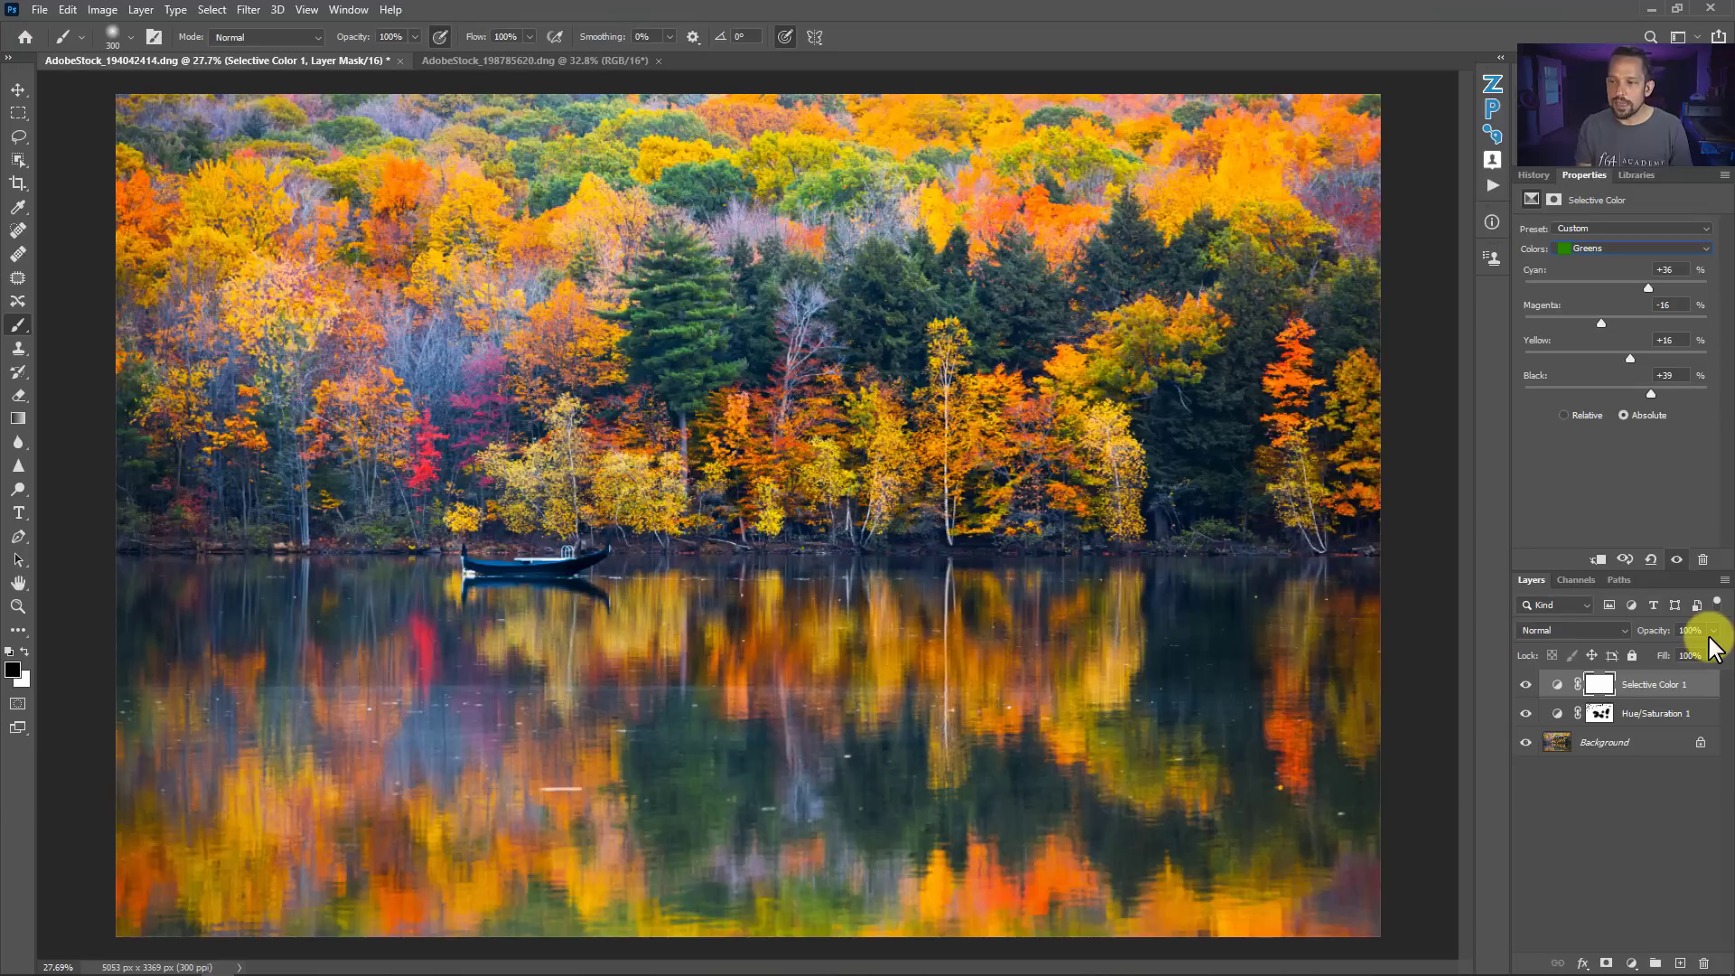
Set Selective Color 1 to 80% opacity, then bring up the mountain horse-pasture photo
left_click_drag(1713, 631, 1698, 660)
left_click(1525, 683)
left_click(1525, 713)
left_click(1525, 684)
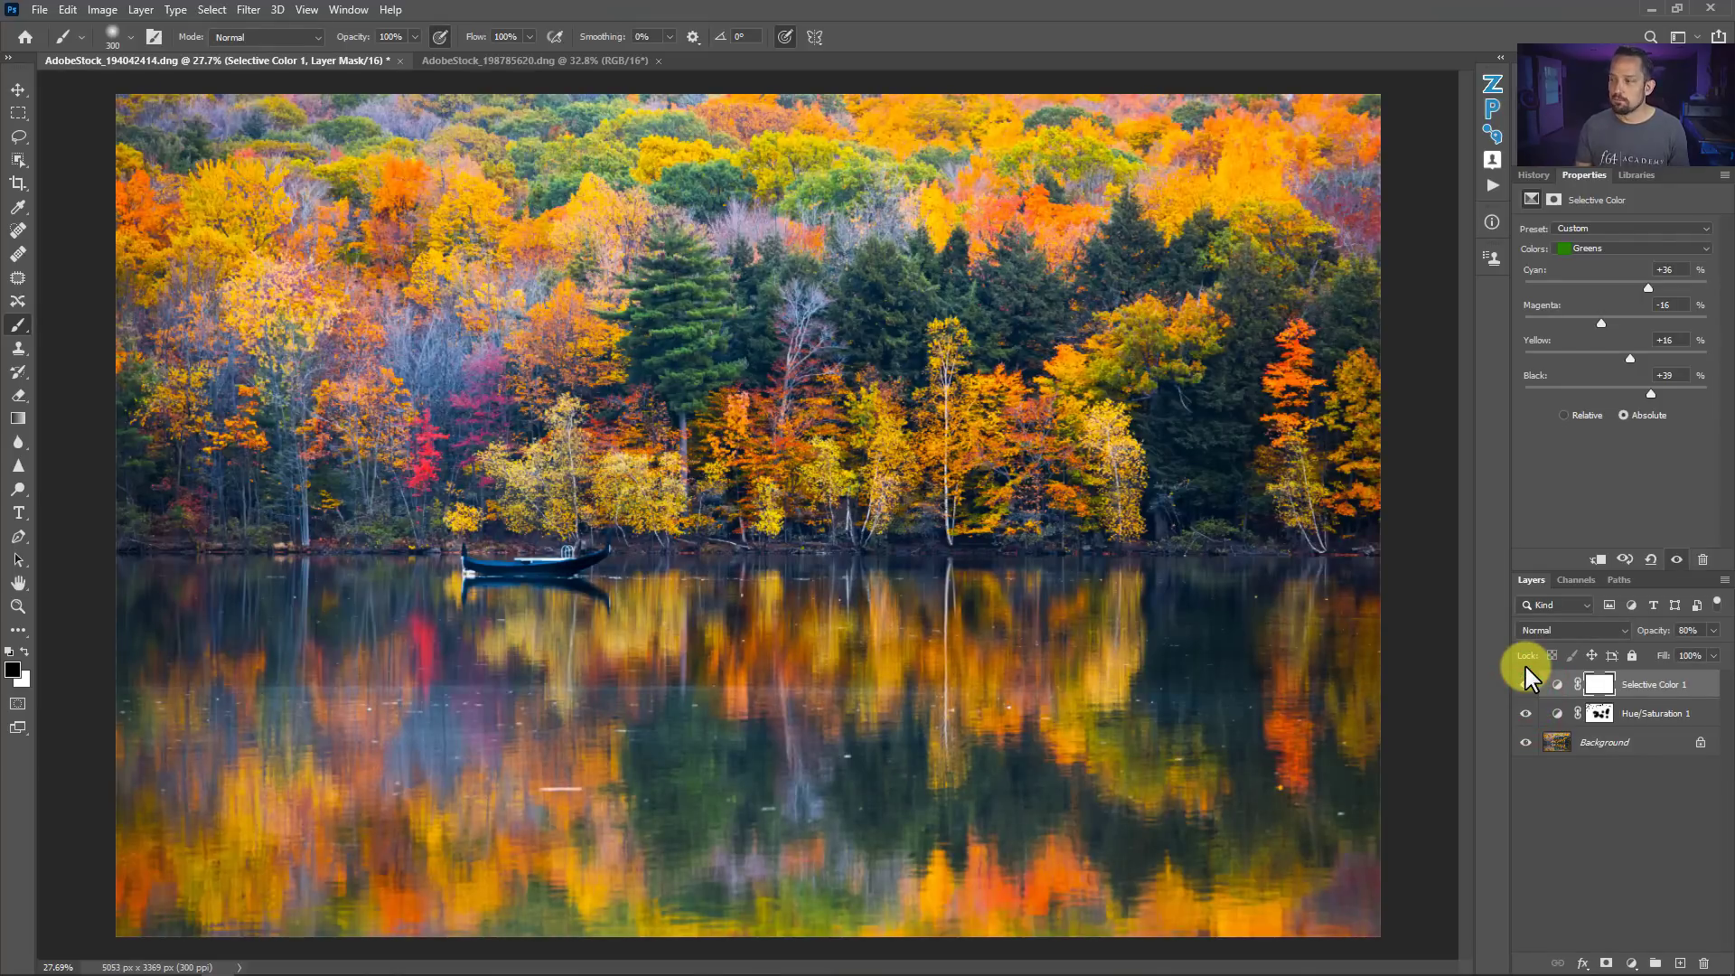
left_click(551, 60)
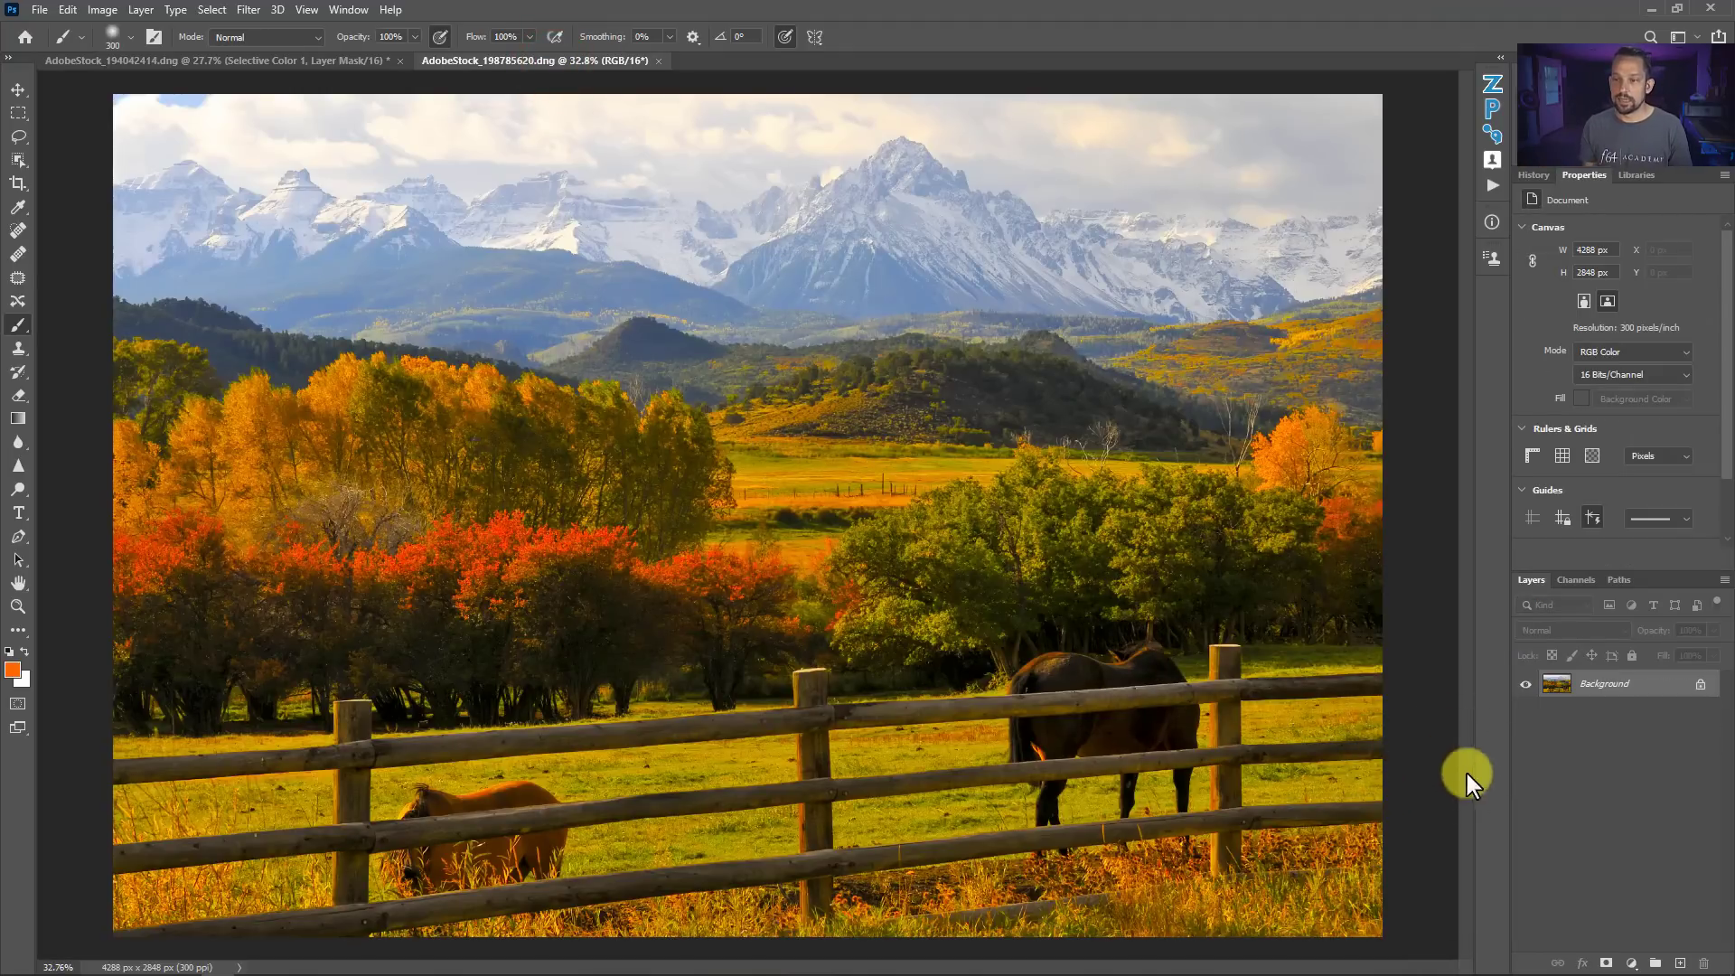
Add a Selective Color adjustment layer with Greens at Cyan +27, Magenta -19, Yellow +3
left_click(1631, 963)
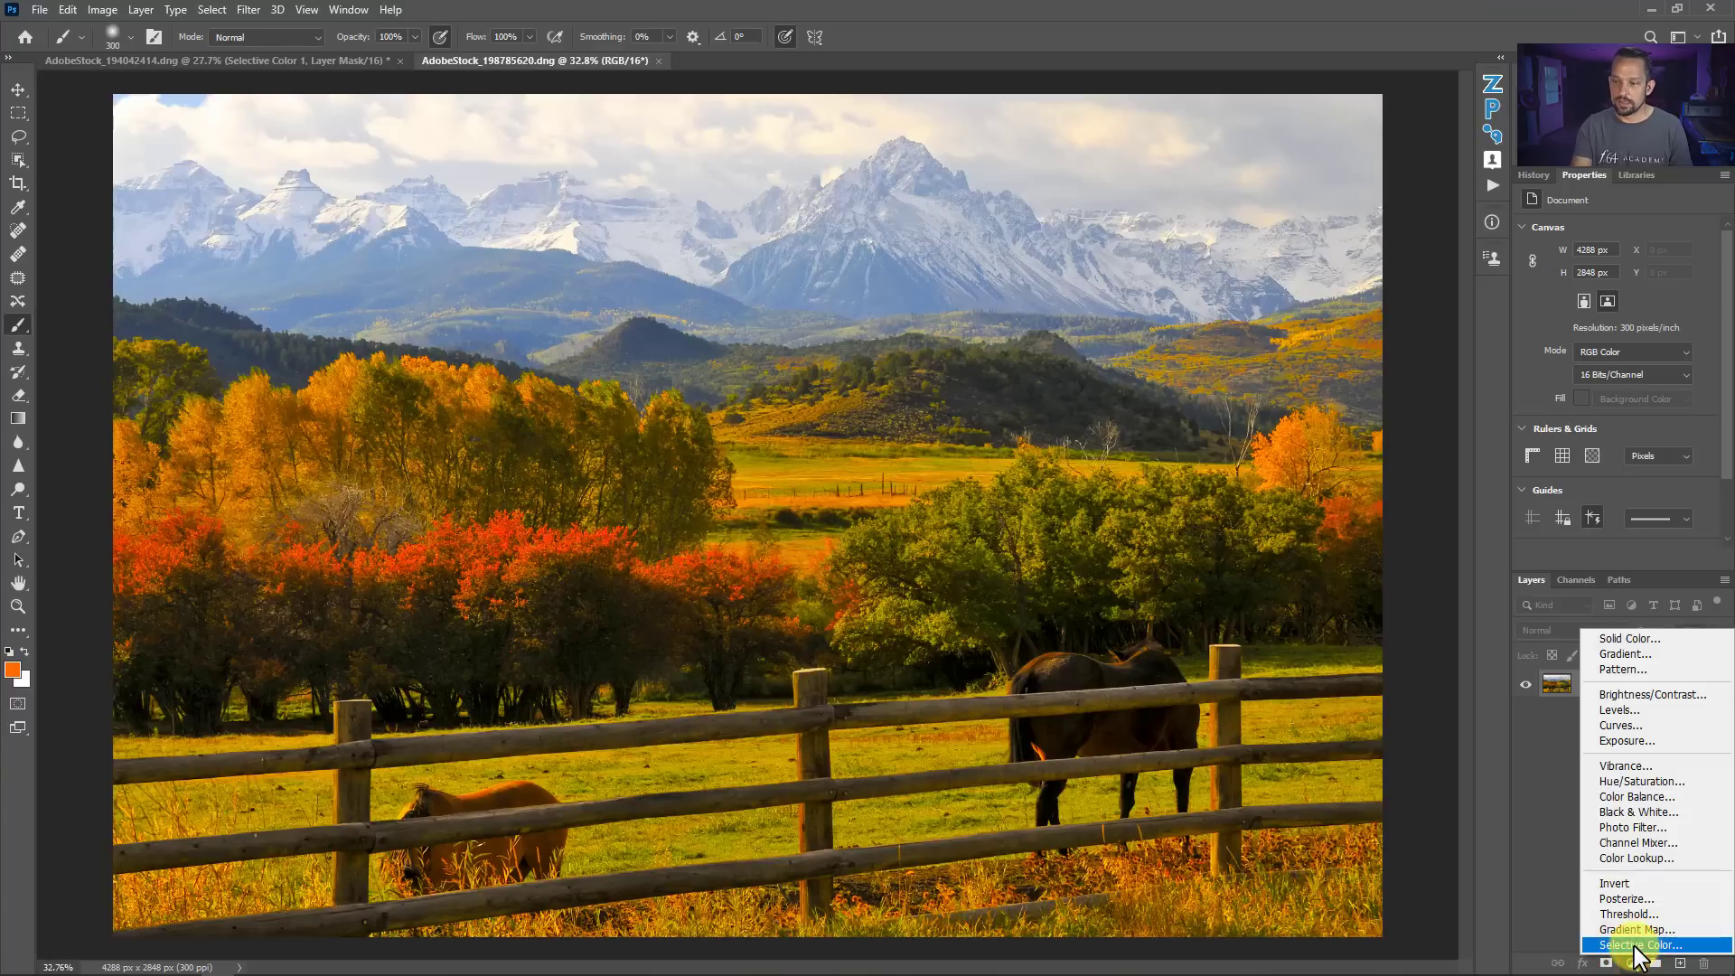
left_click(1637, 944)
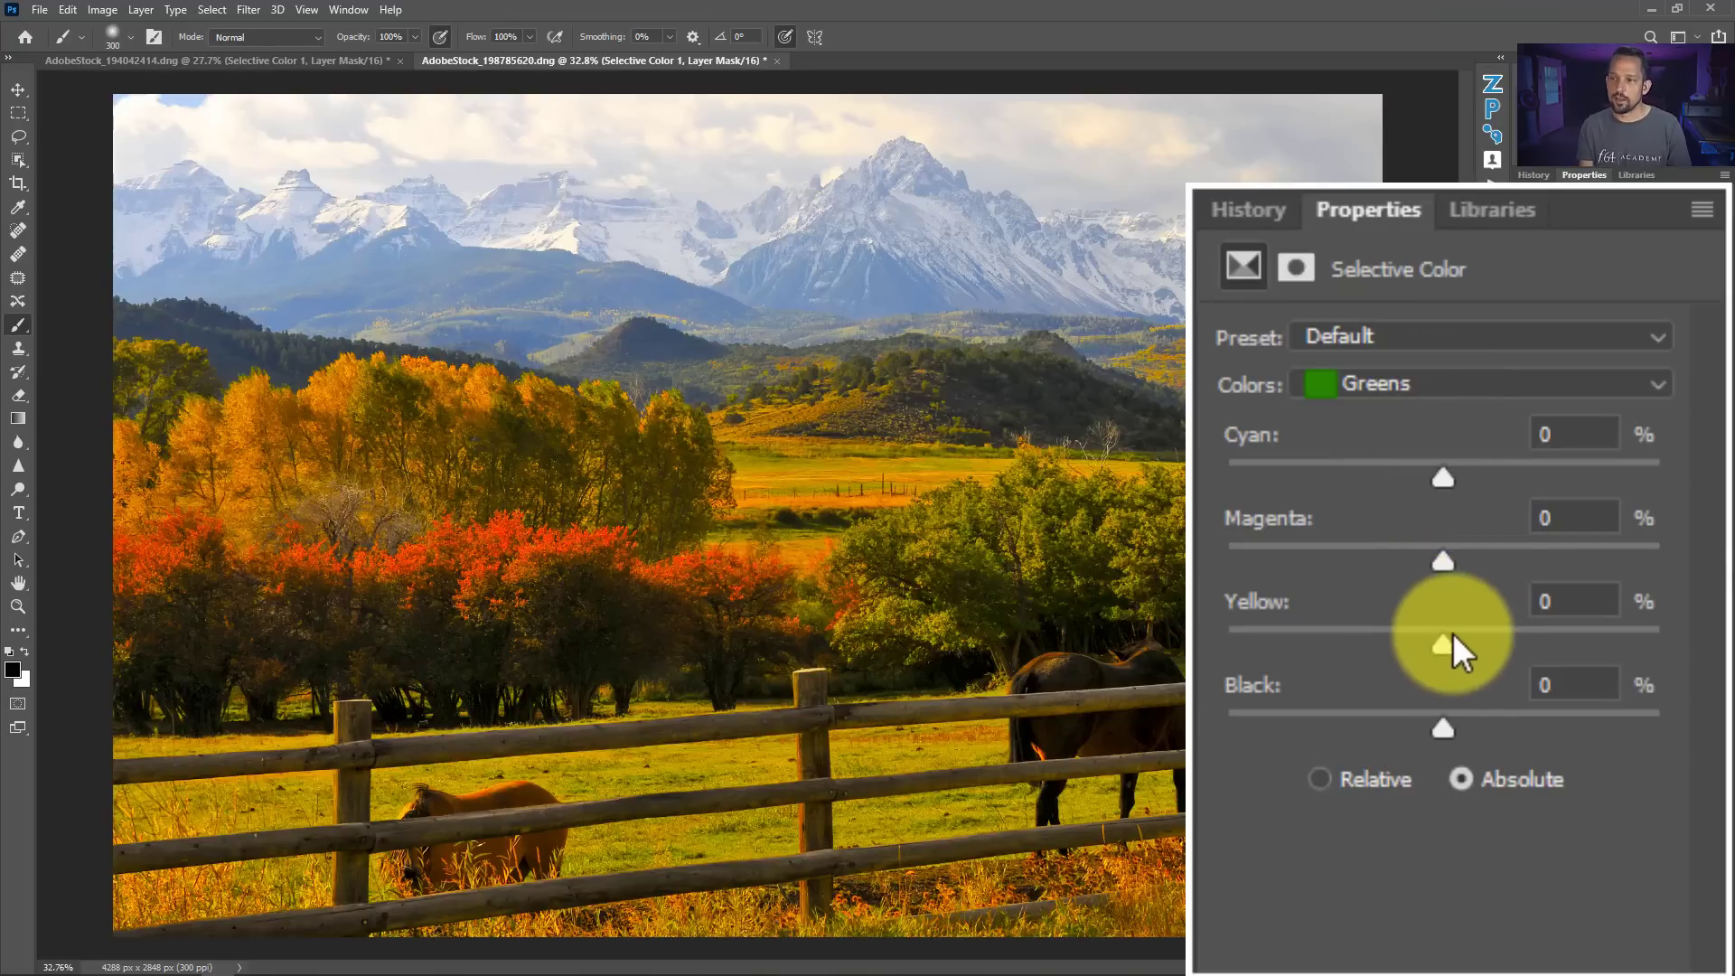
left_click(1451, 475)
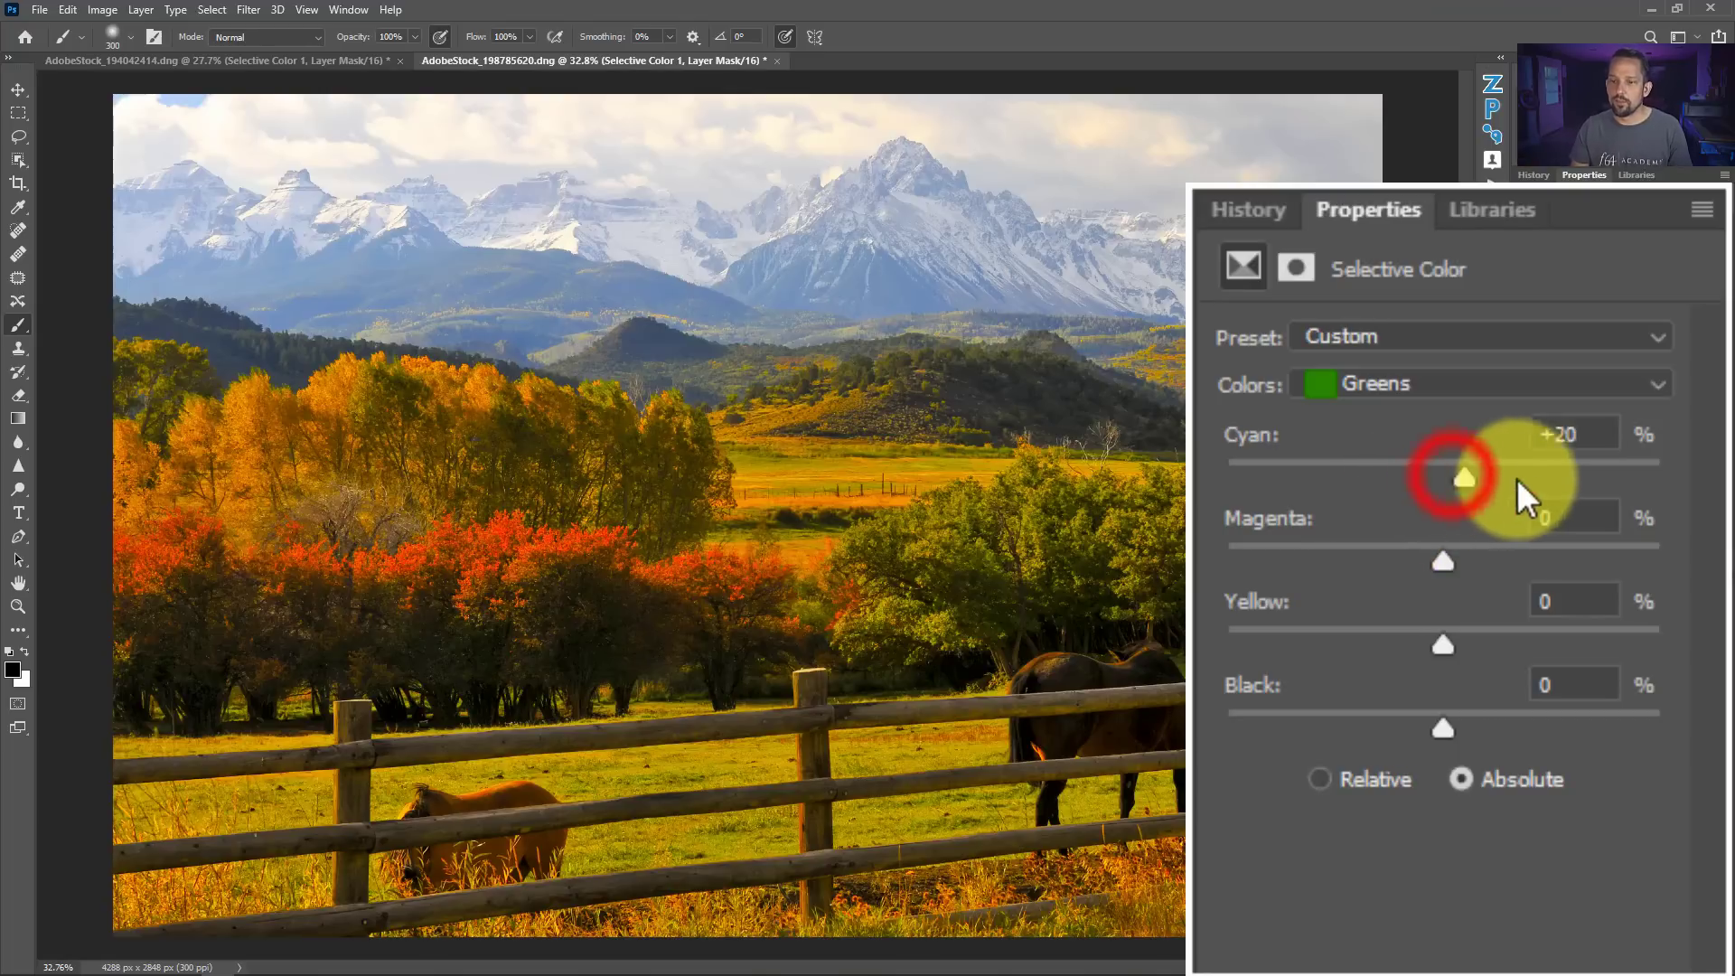
left_click_drag(1394, 497, 1491, 503)
left_click_drag(1435, 565, 1402, 523)
left_click_drag(1442, 642, 1450, 593)
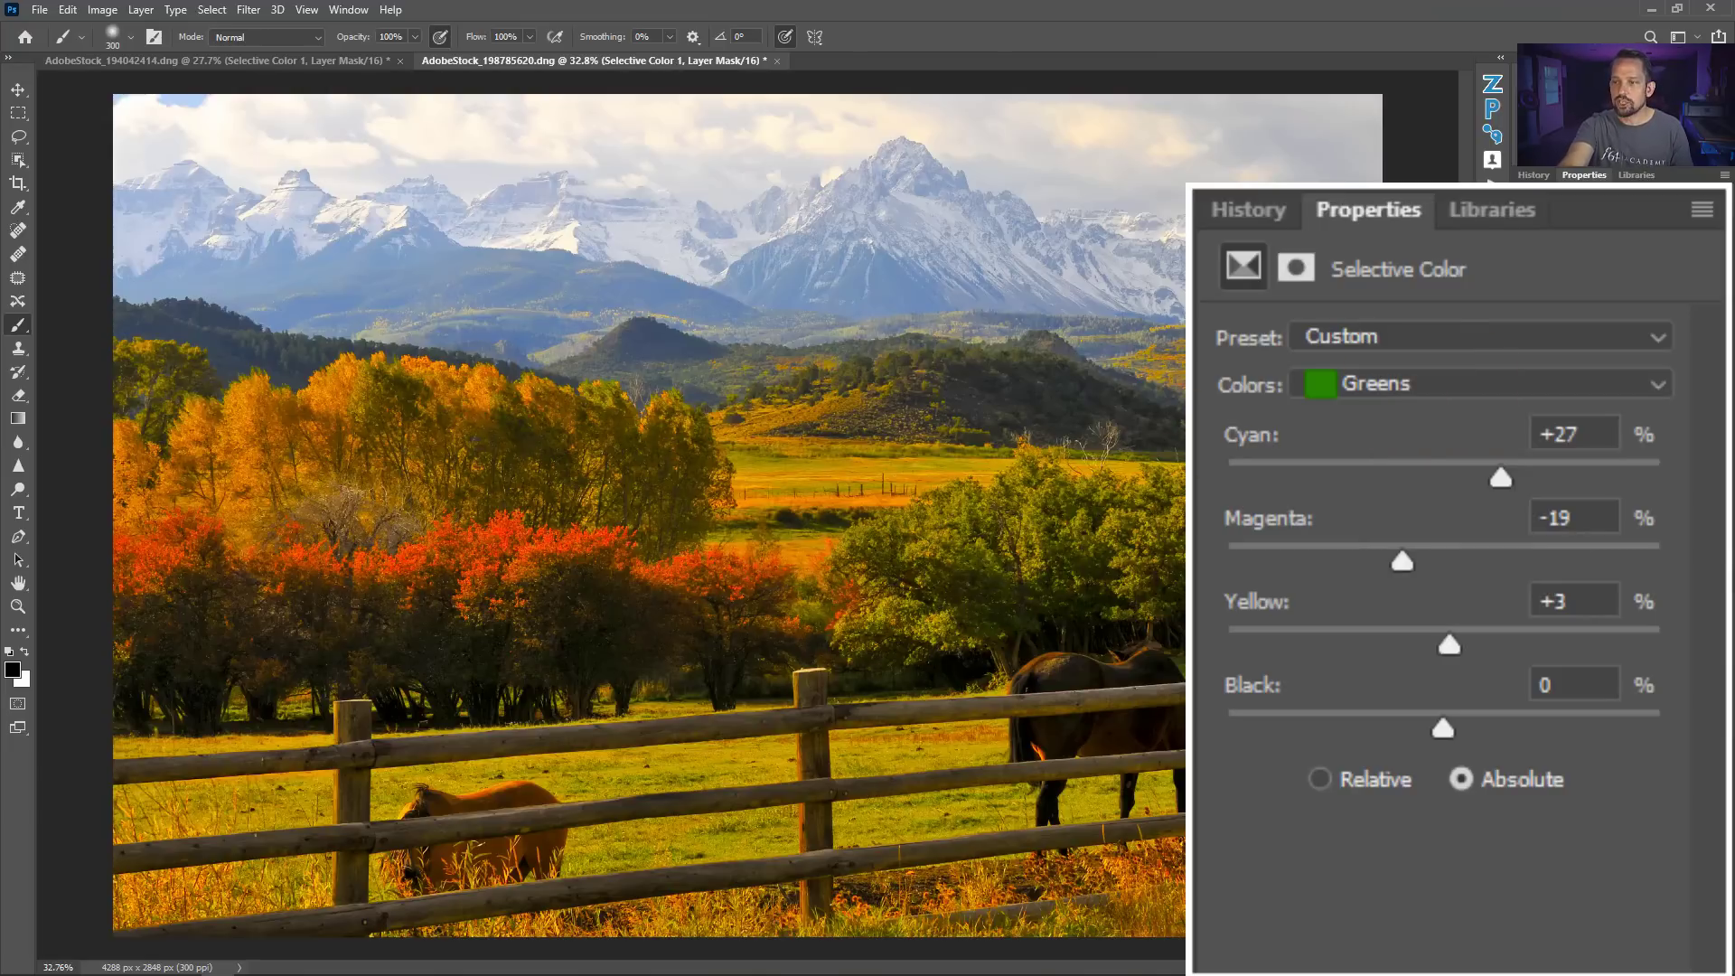
Switch to Yellows and set Cyan +10, Magenta -7, Yellow +30, plus a small Black boost
left_click(1424, 384)
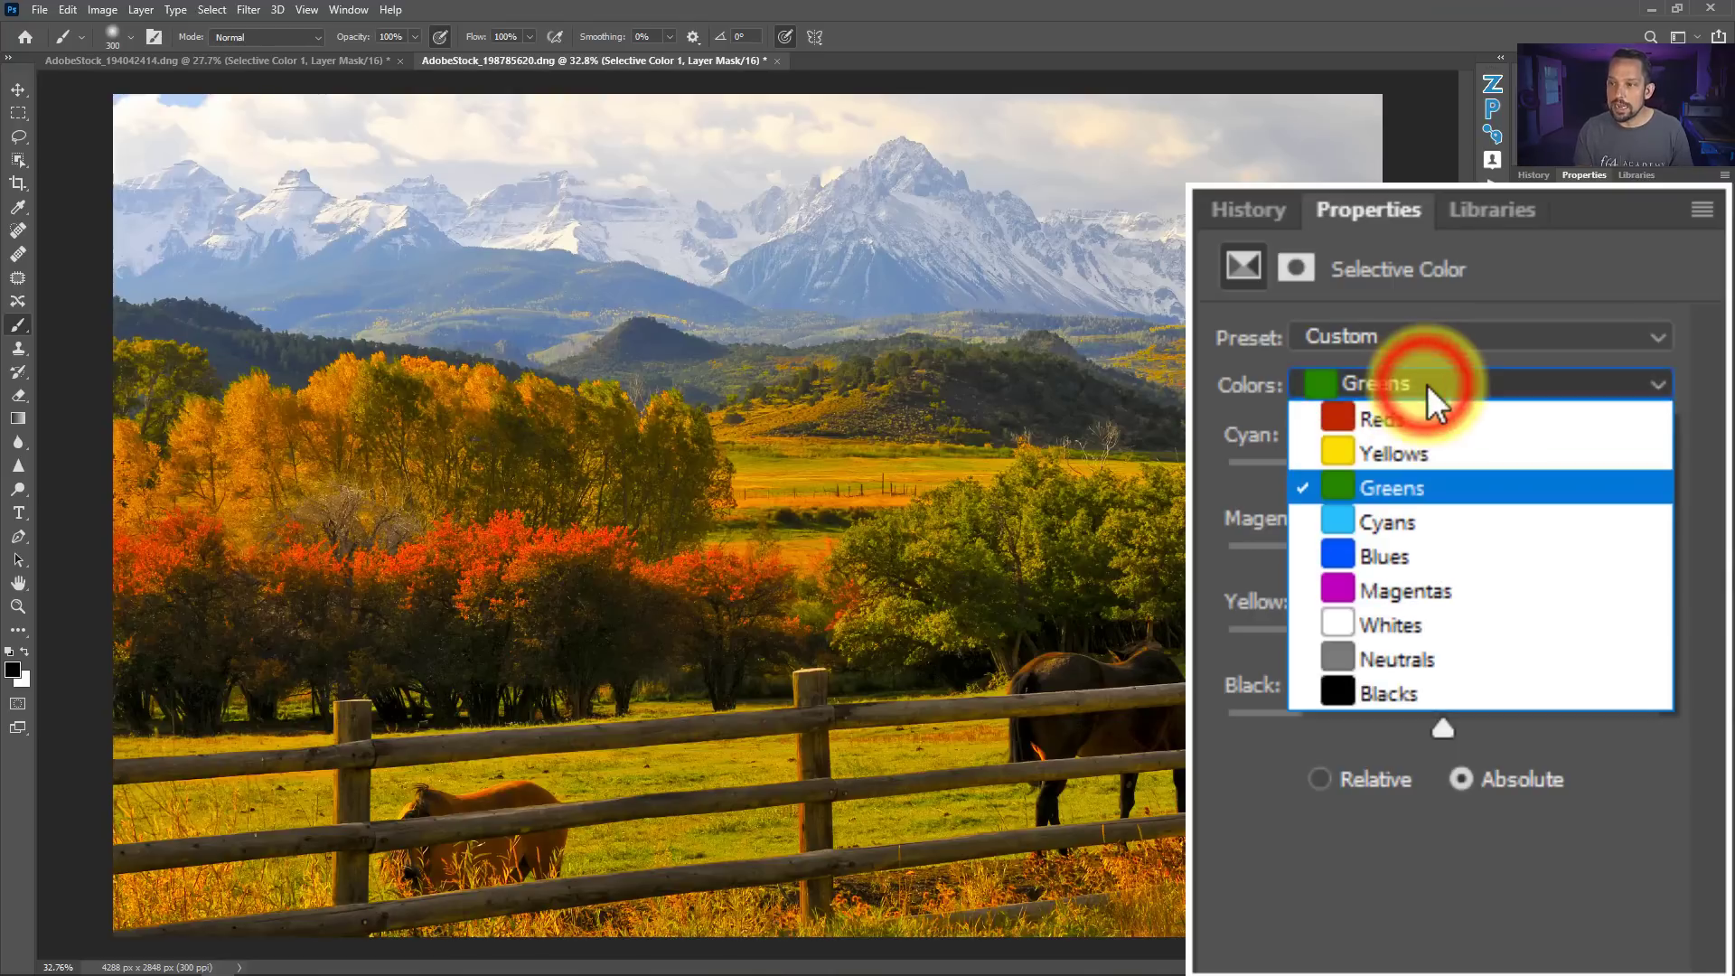
left_click(1421, 453)
mouse_move(1441, 475)
left_mouse_down()
mouse_move(1521, 470)
mouse_move(1468, 468)
mouse_move(1491, 459)
mouse_move(1465, 453)
left_mouse_up()
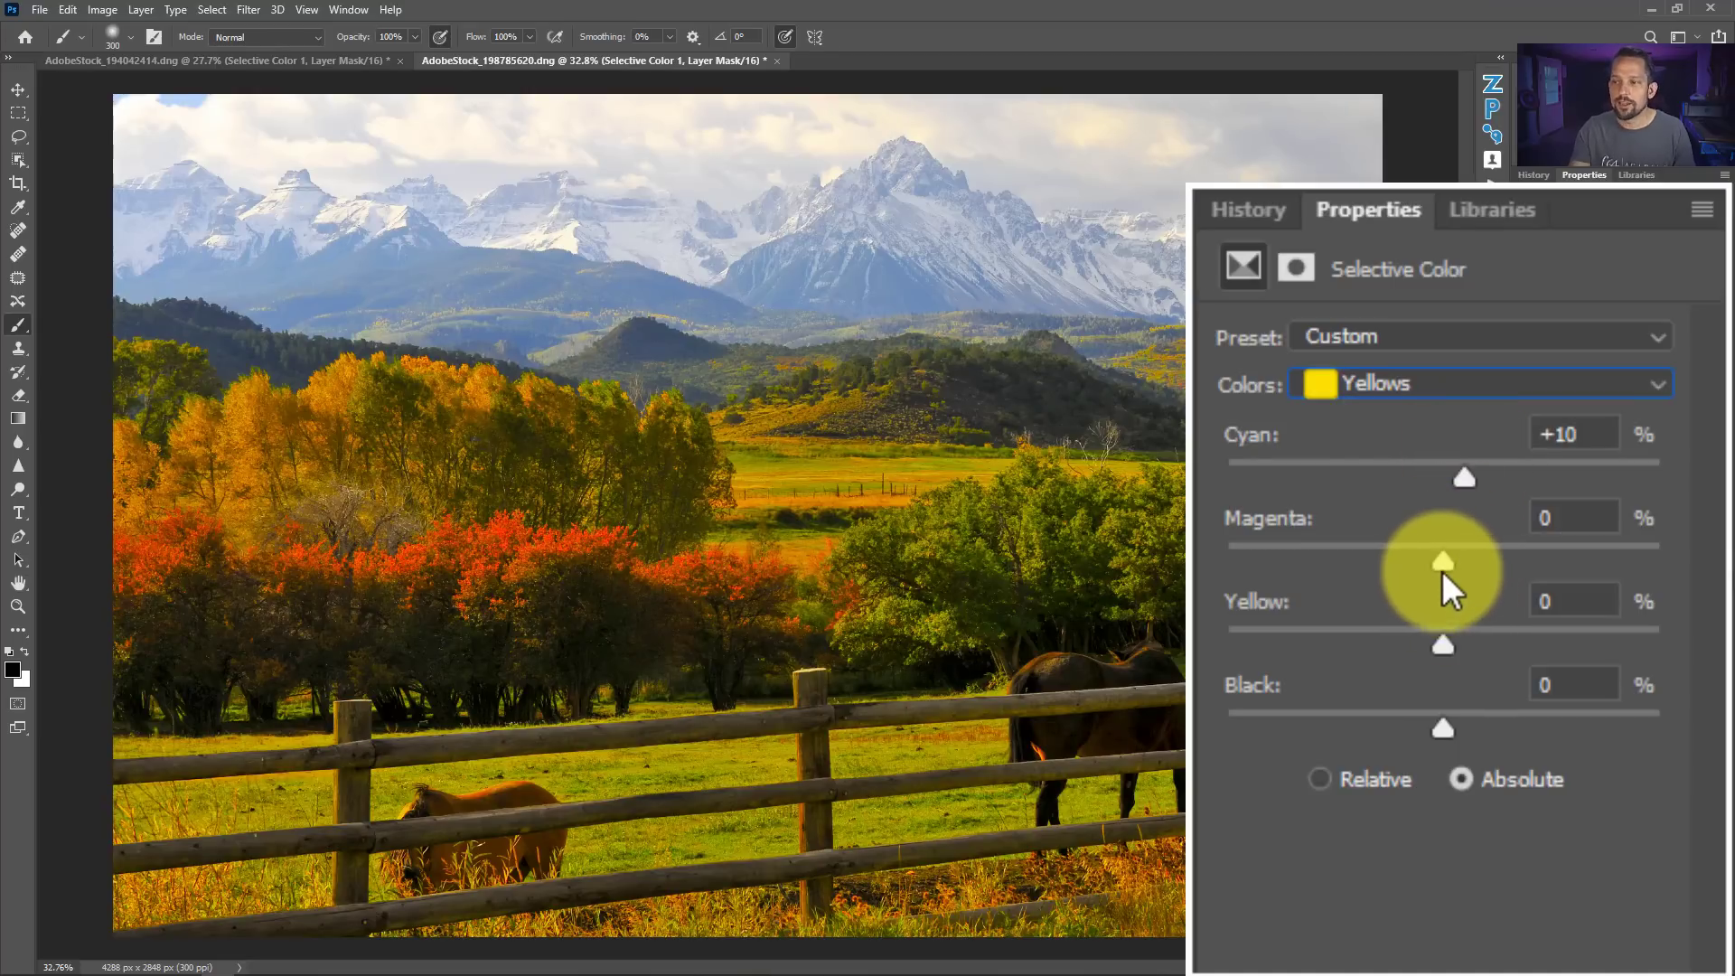
mouse_move(1449, 561)
left_mouse_down()
mouse_move(1487, 564)
mouse_move(1428, 564)
left_mouse_up()
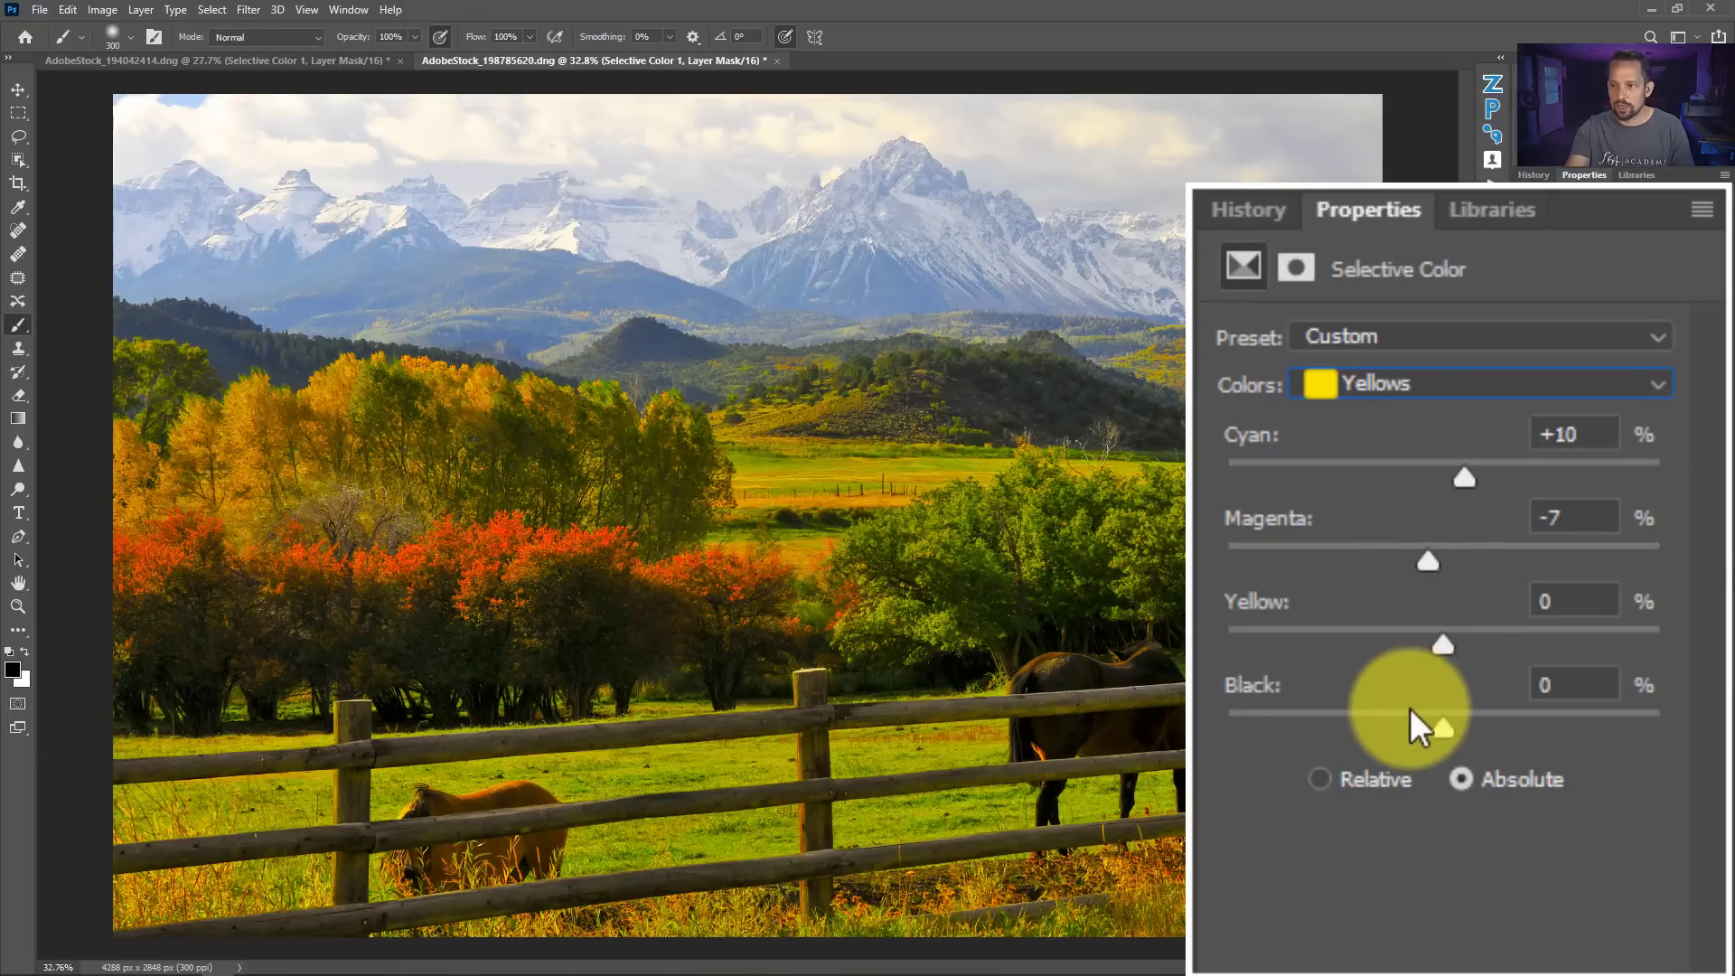
left_click_drag(1450, 638, 1510, 678)
left_click_drag(1428, 739, 1454, 721)
Lower the Selective Color 1 layer's opacity to 70%
left_click(1528, 684)
left_click_drag(1716, 637, 1692, 664)
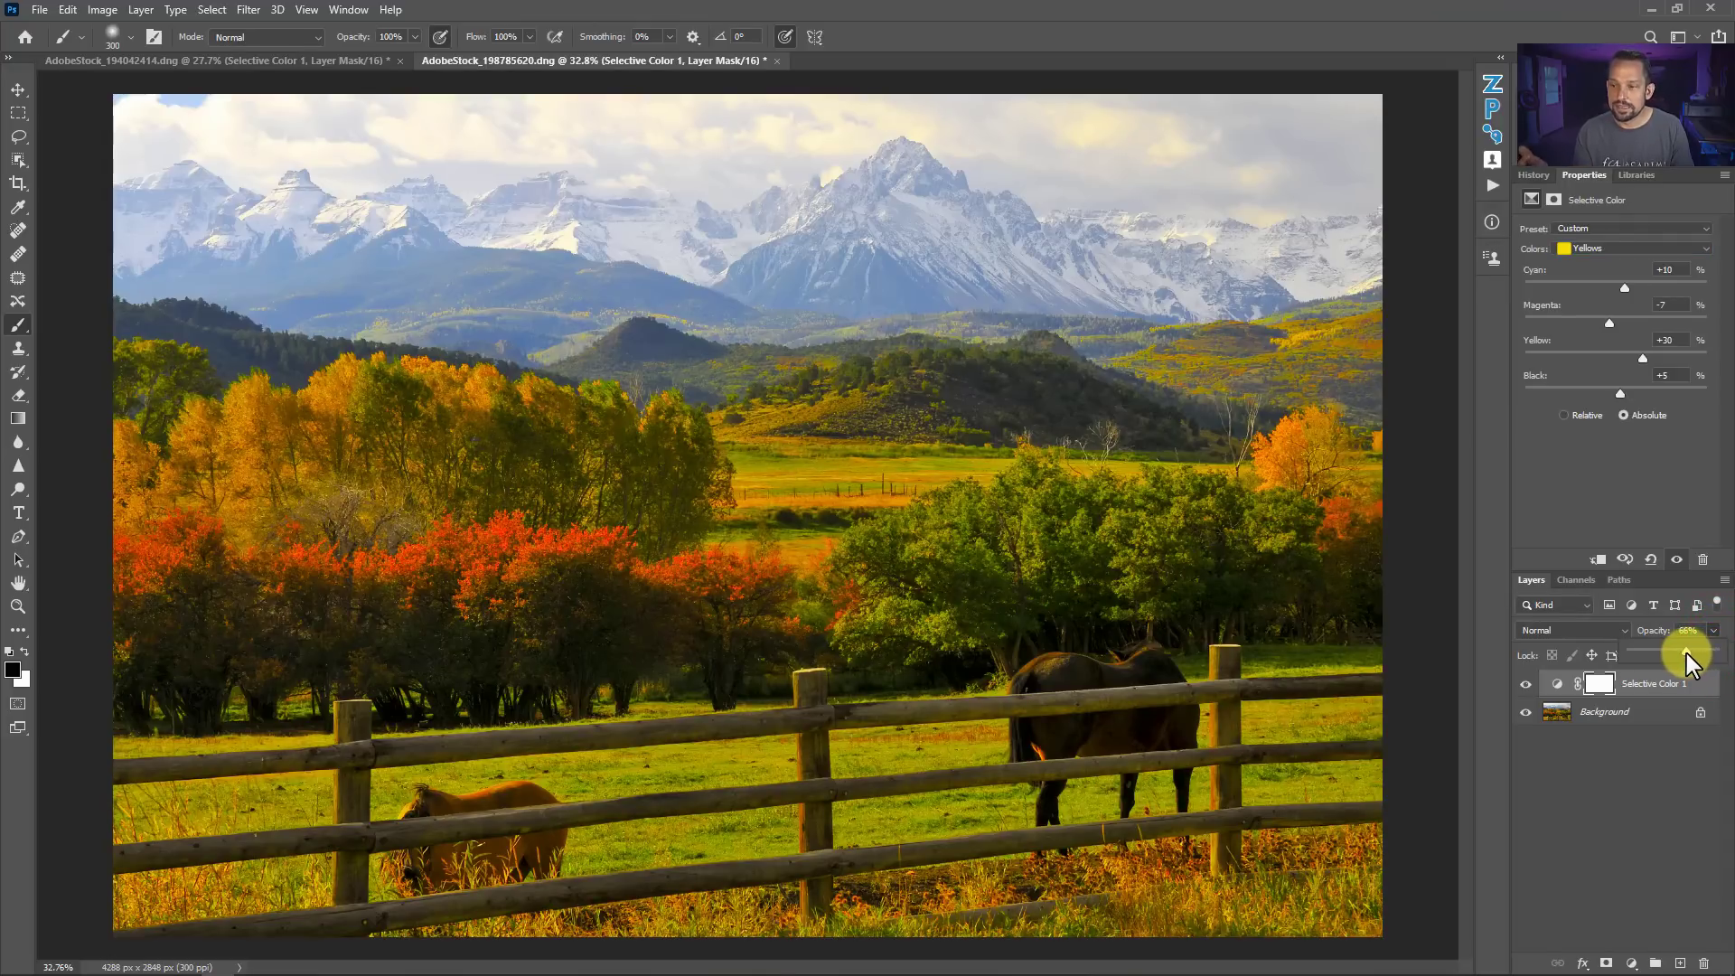
left_click_drag(1688, 653, 1692, 636)
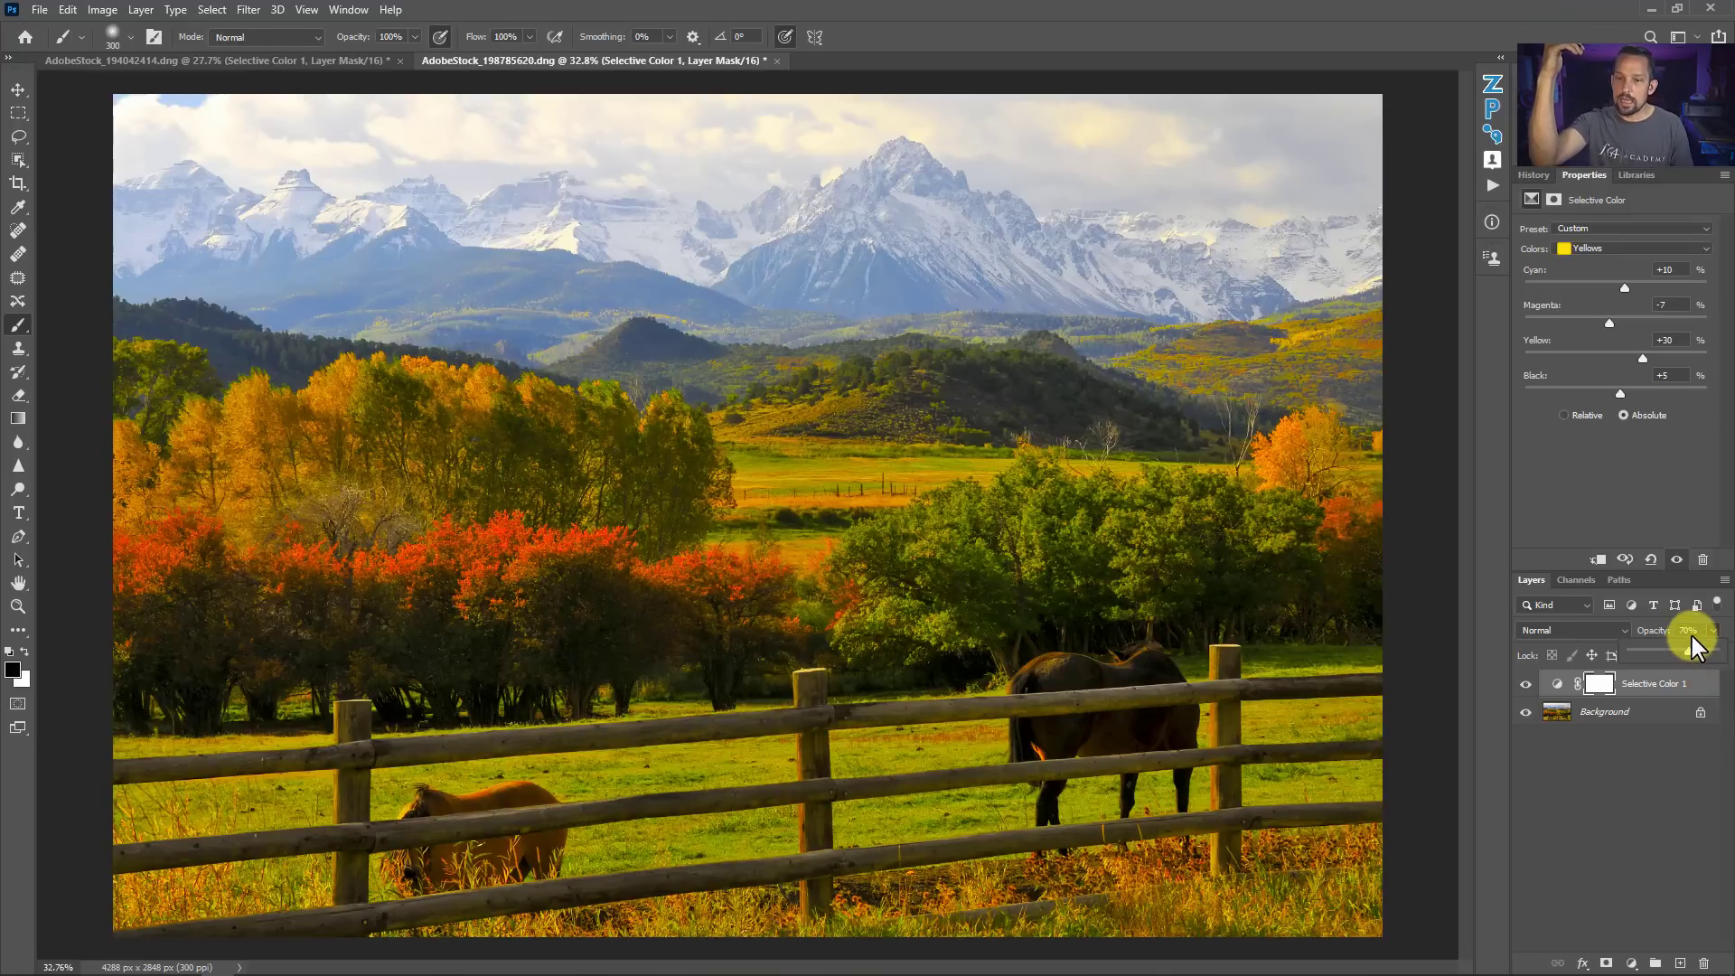
Paint black on the layer mask to remove the effect from the left, middle and right trees
left_click(1592, 689)
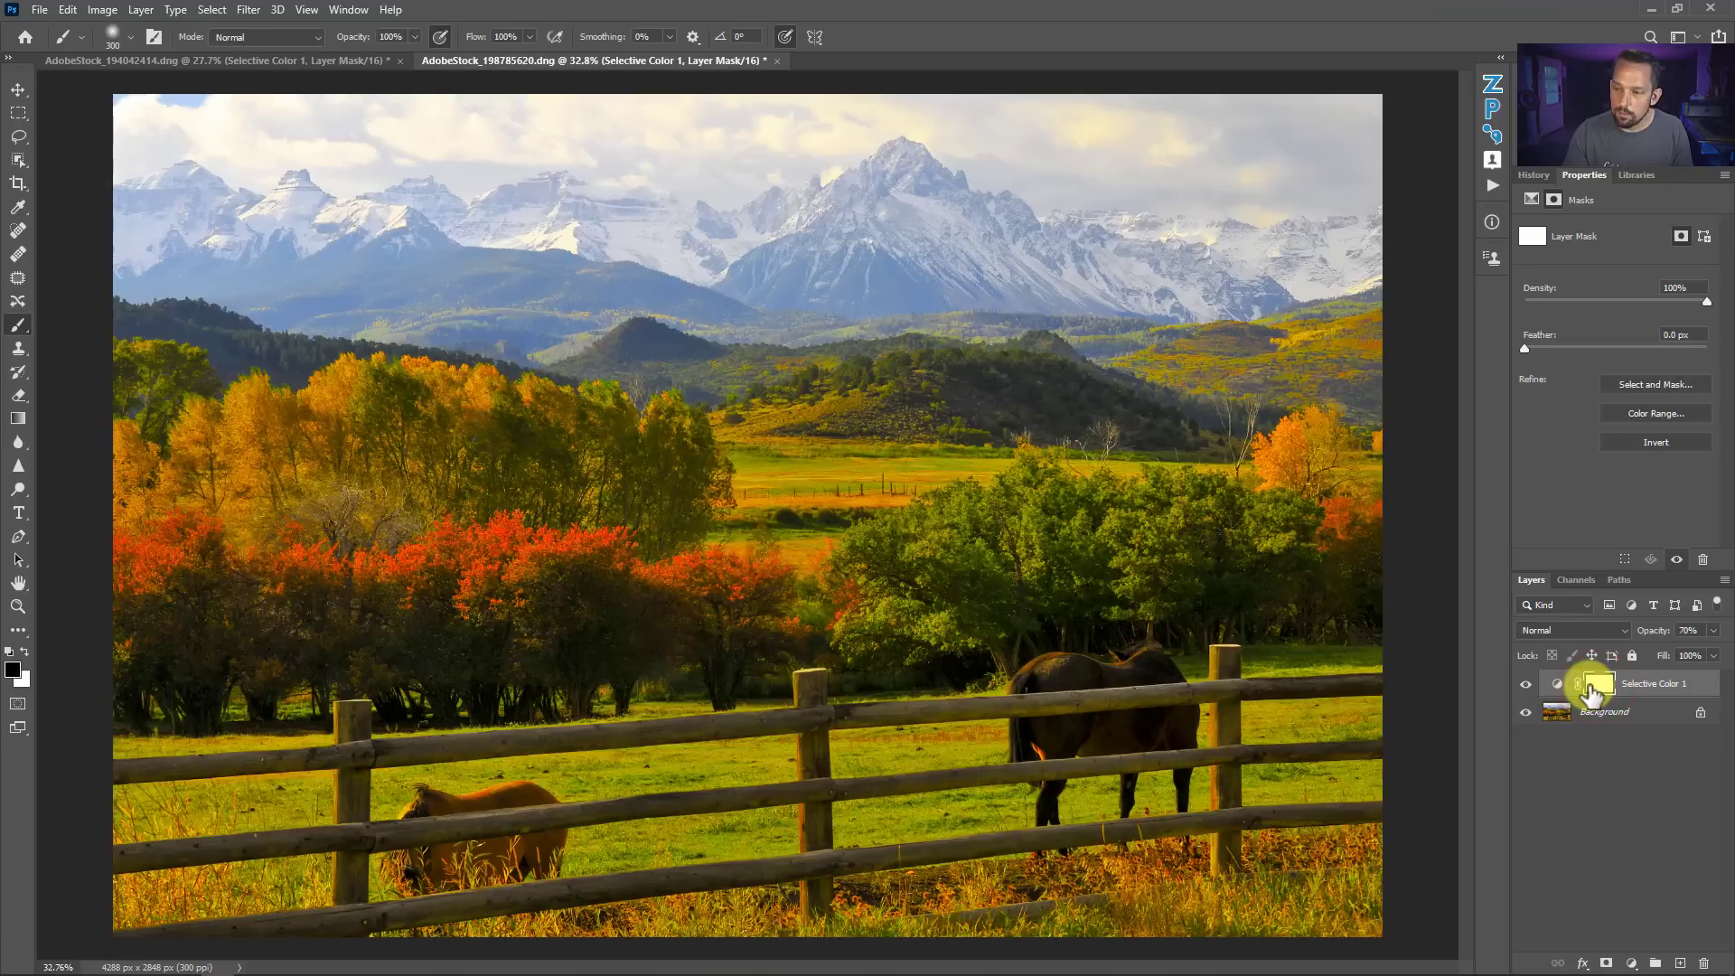
left_click(891, 516)
mouse_move(891, 517)
left_mouse_down()
mouse_move(379, 492)
mouse_move(407, 348)
mouse_move(255, 485)
mouse_move(263, 463)
left_mouse_up()
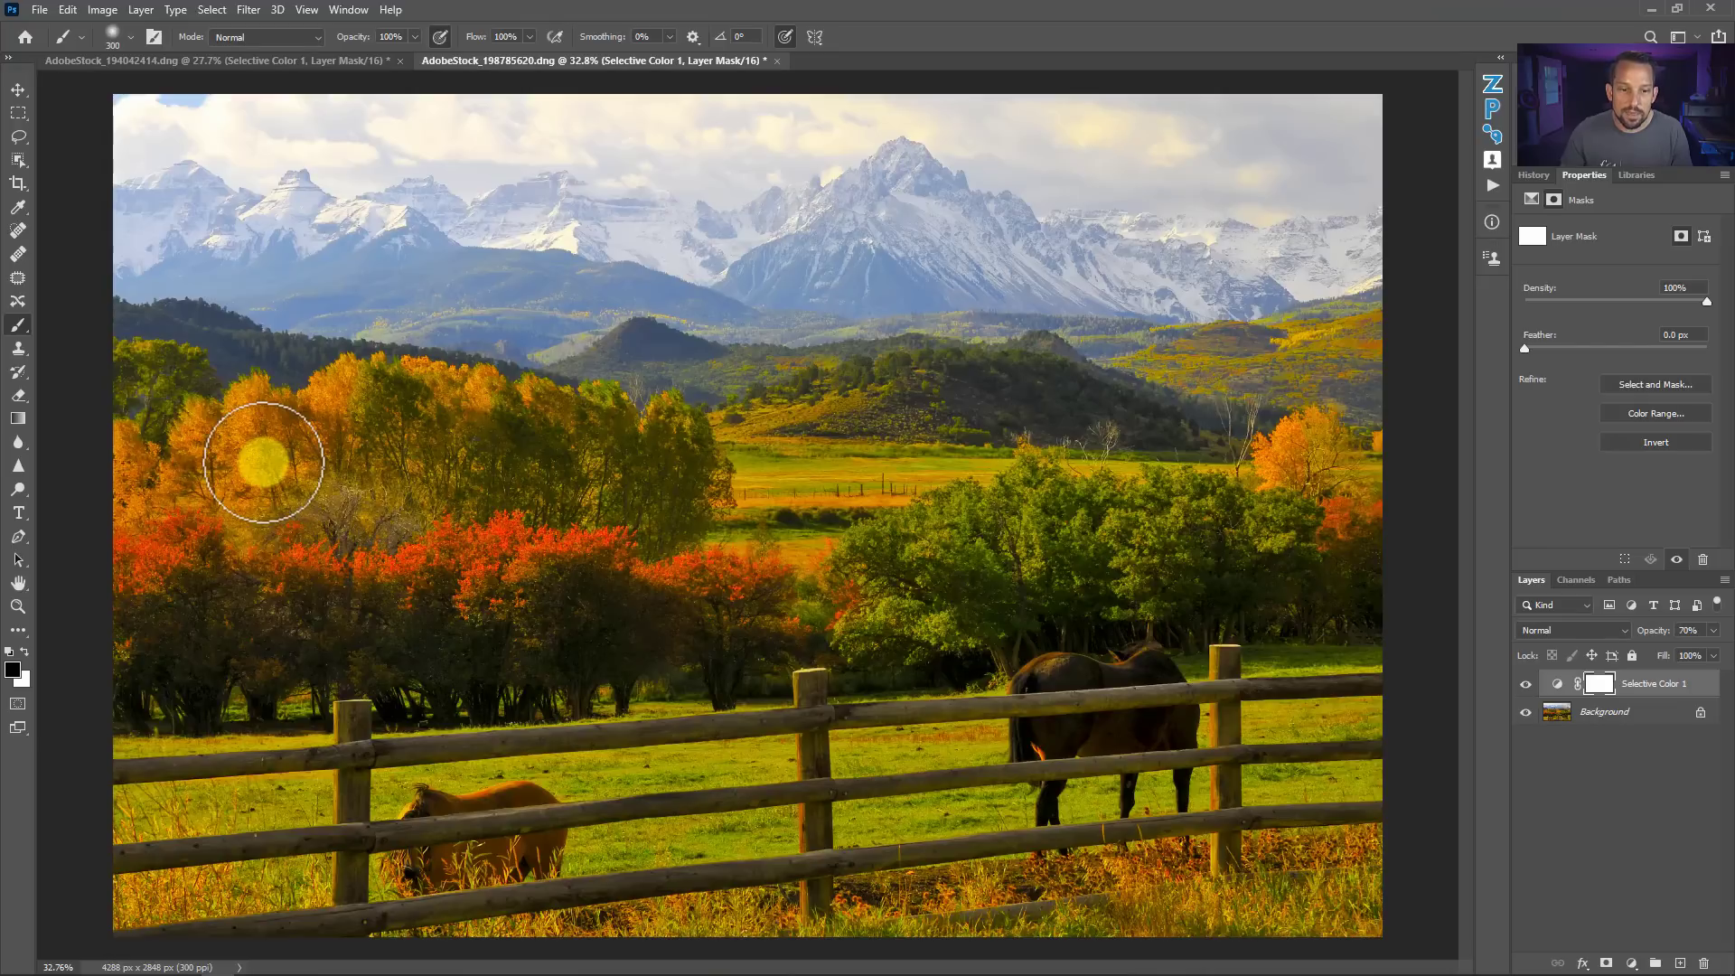
mouse_move(263, 462)
left_mouse_down()
mouse_move(603, 512)
mouse_move(585, 480)
left_mouse_up()
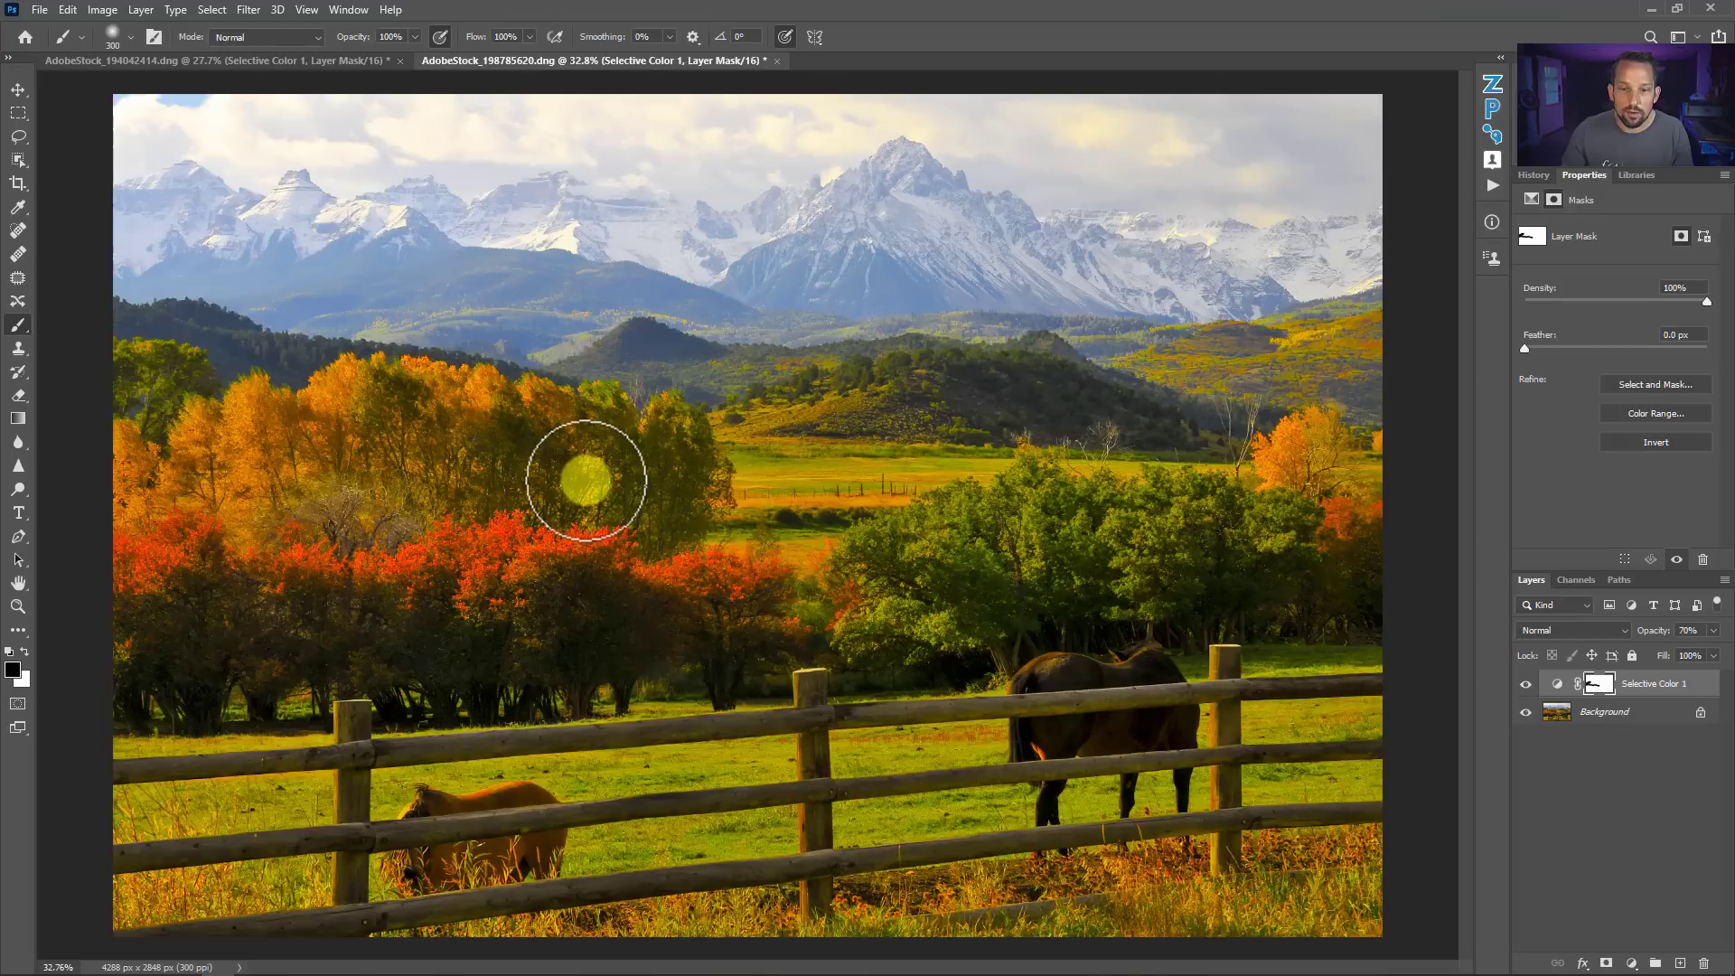
mouse_move(585, 480)
left_mouse_down()
mouse_move(630, 461)
mouse_move(1303, 526)
mouse_move(1344, 428)
mouse_move(1326, 347)
mouse_move(1314, 447)
mouse_move(1071, 430)
mouse_move(733, 442)
mouse_move(772, 425)
mouse_move(881, 481)
left_mouse_up()
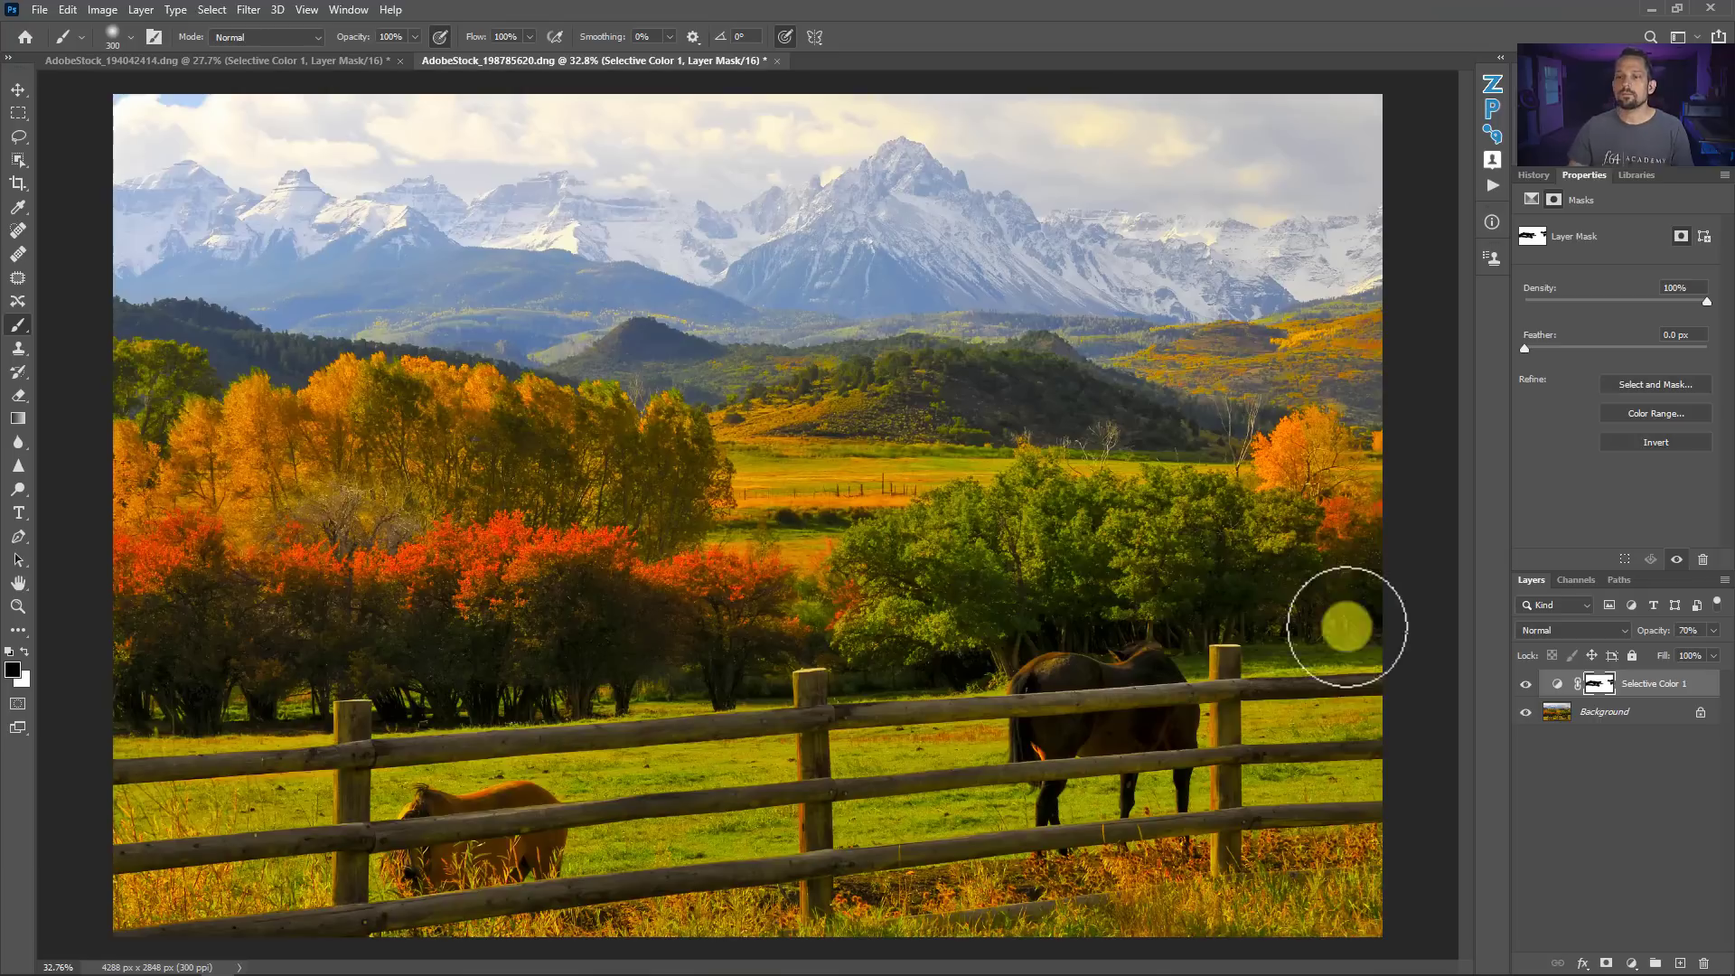
left_click(1527, 687)
left_click(1527, 687)
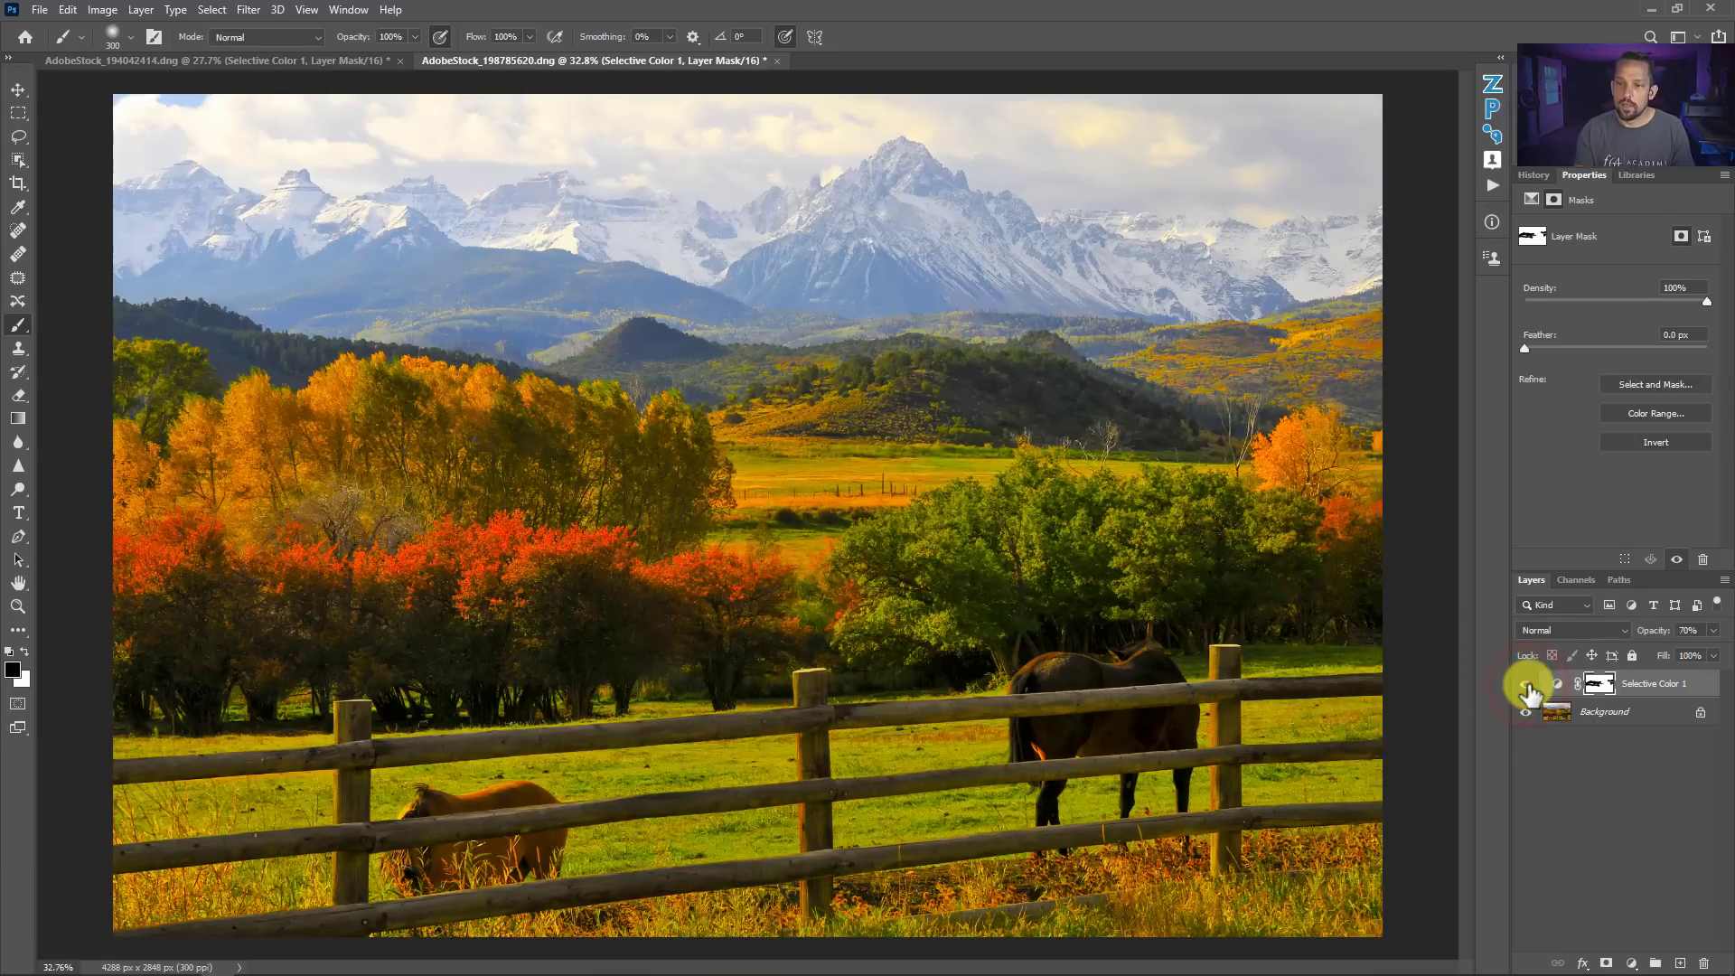